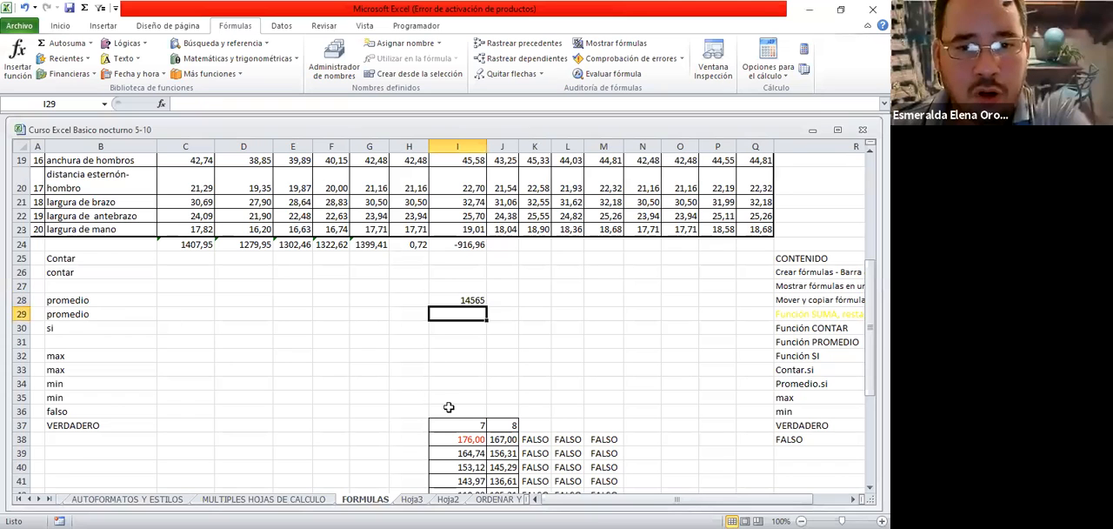
Clear the contents of cell I28 and maximize the workbook window
scroll(497, 379, "up", 2)
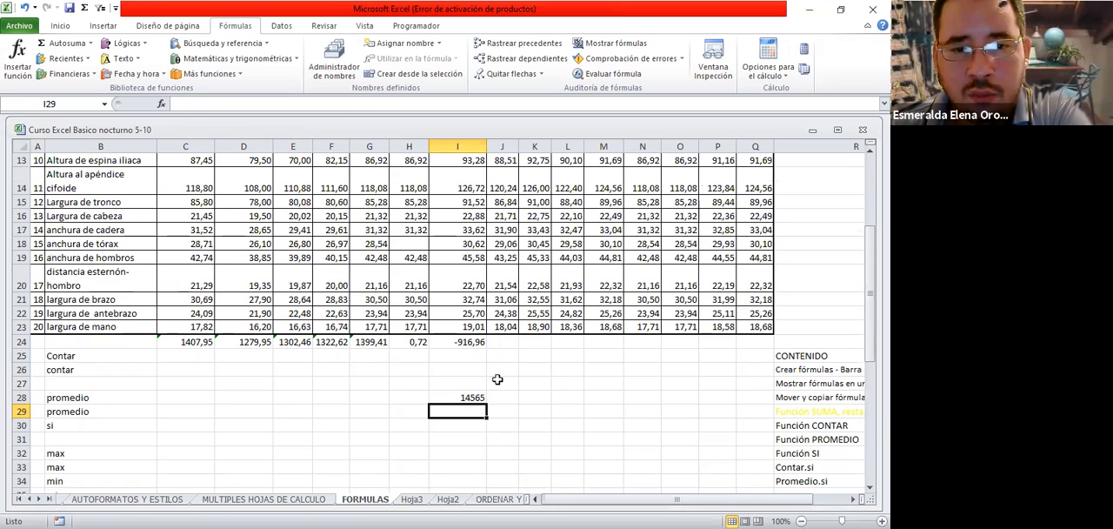
left_click(449, 392)
key("Delete")
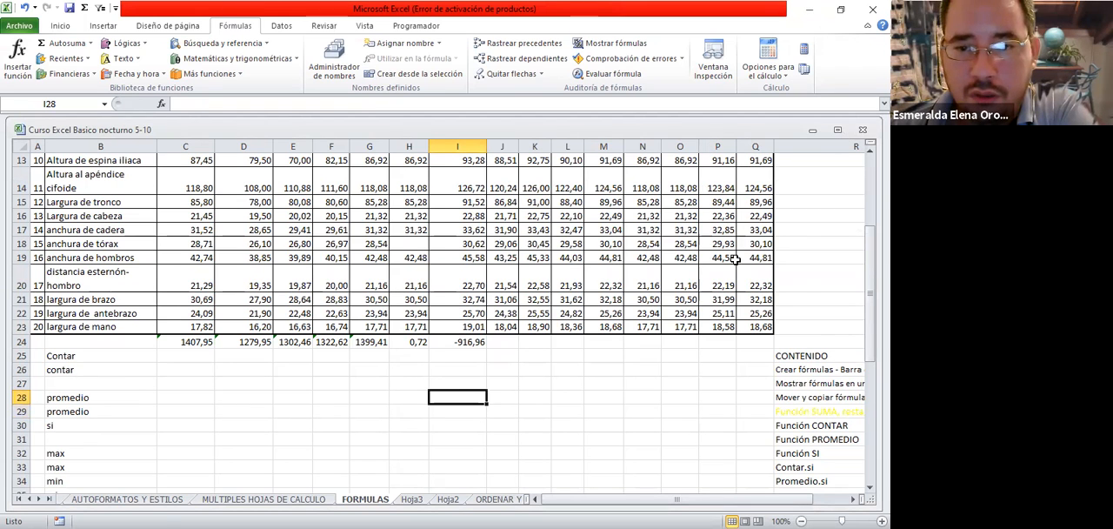
key("ctrl+F10")
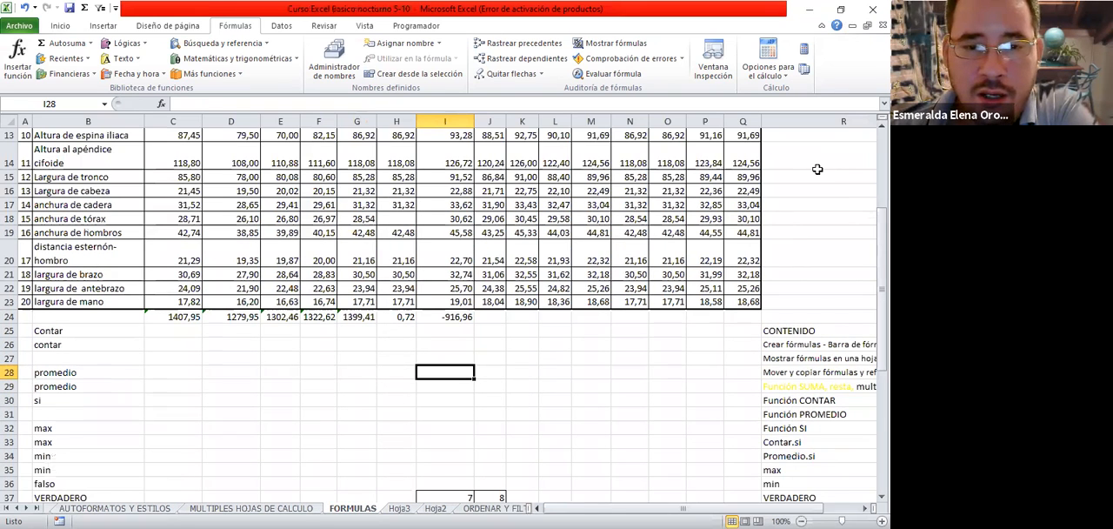
left_click(488, 319)
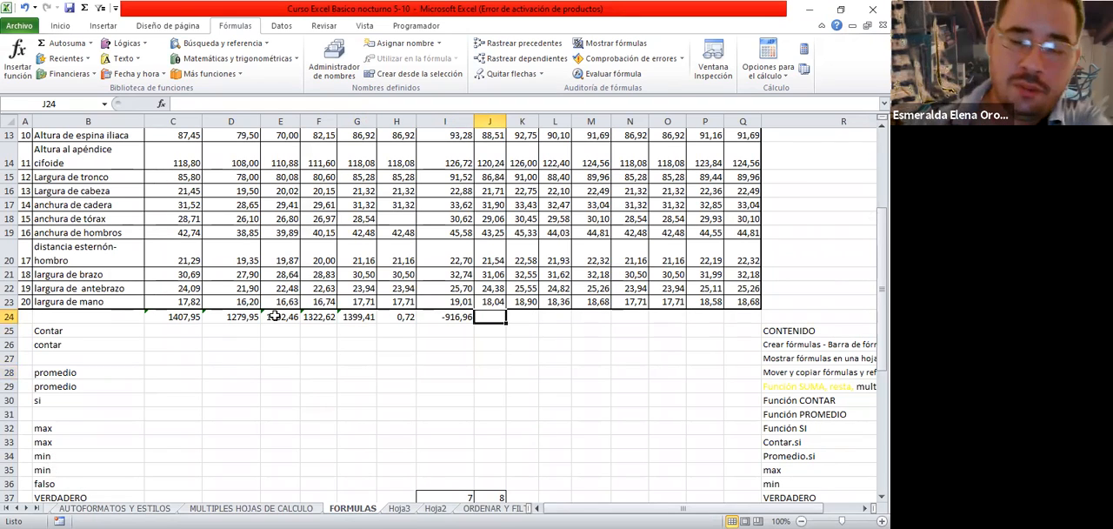
type("=")
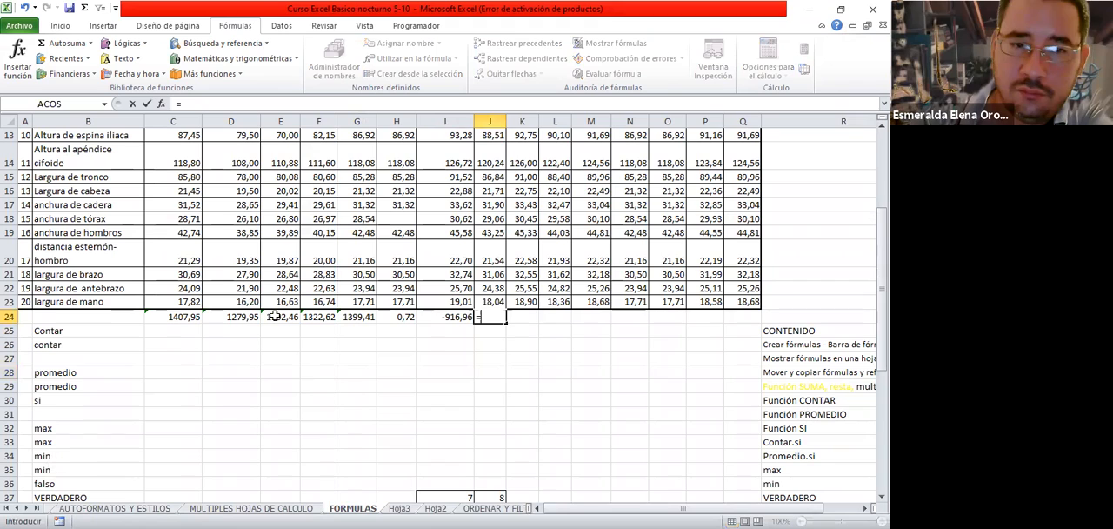
key("BackSpace")
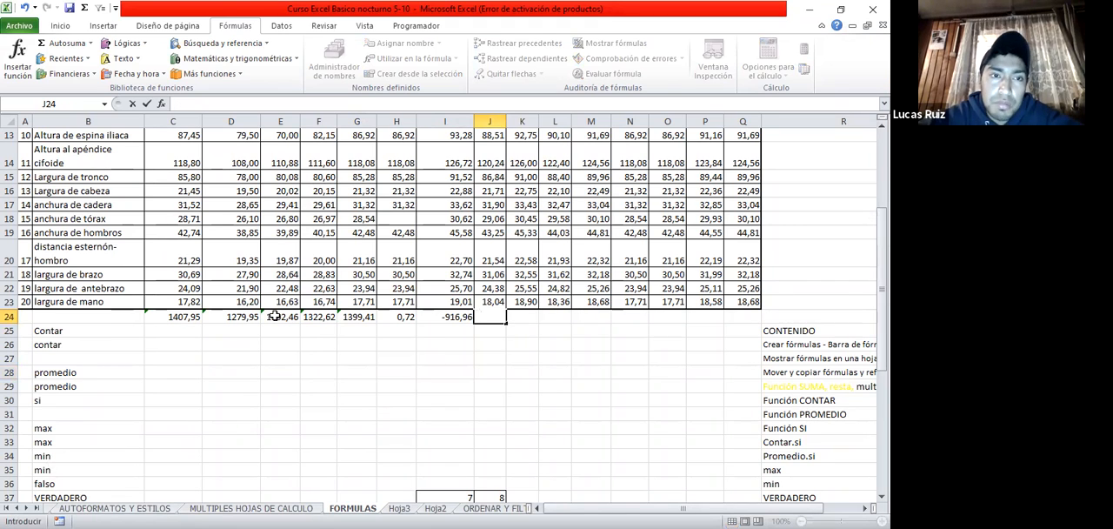
type("+")
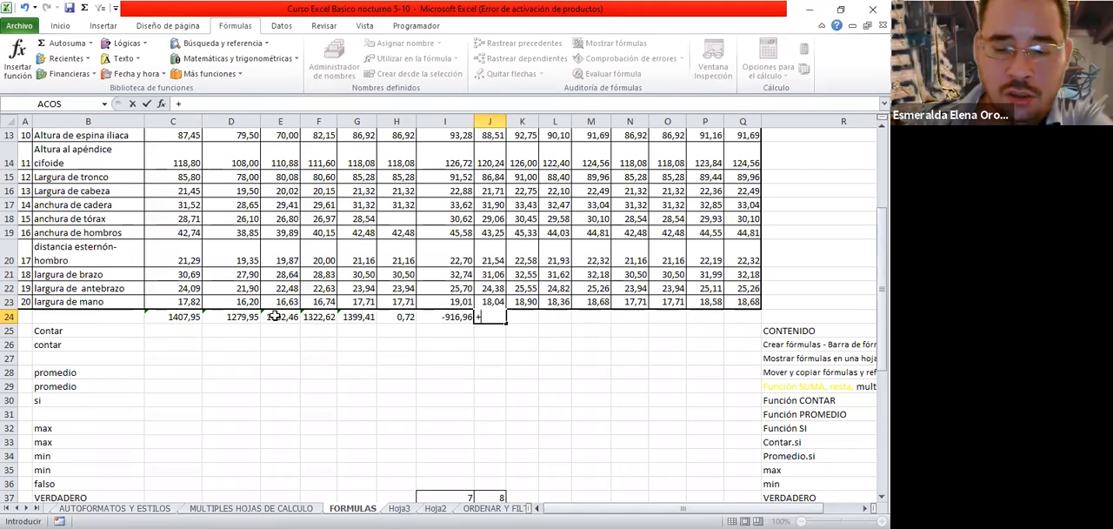
key("BackSpace")
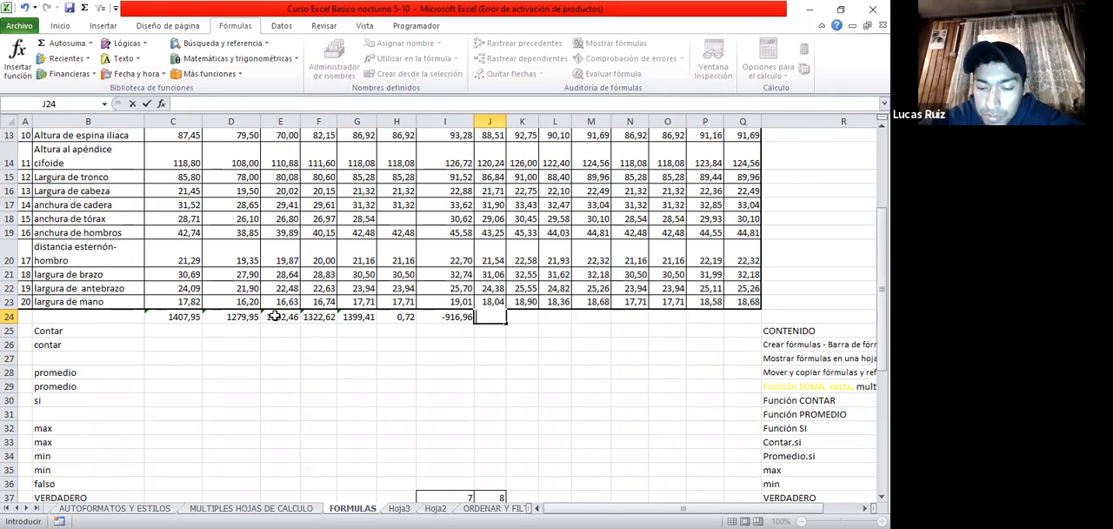
key("Escape")
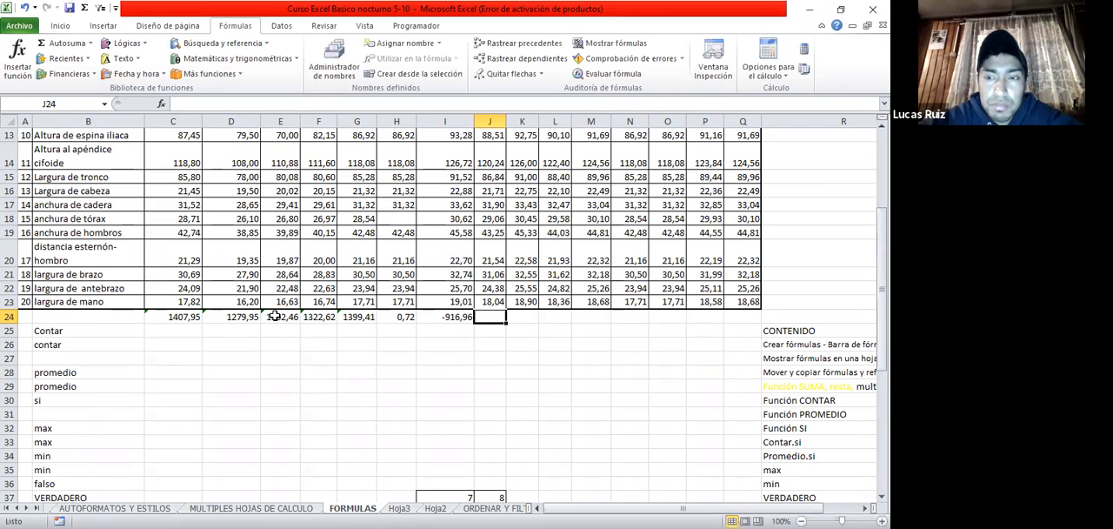
Search the function library for "multiplicacion" from cell J24
left_click(24, 64)
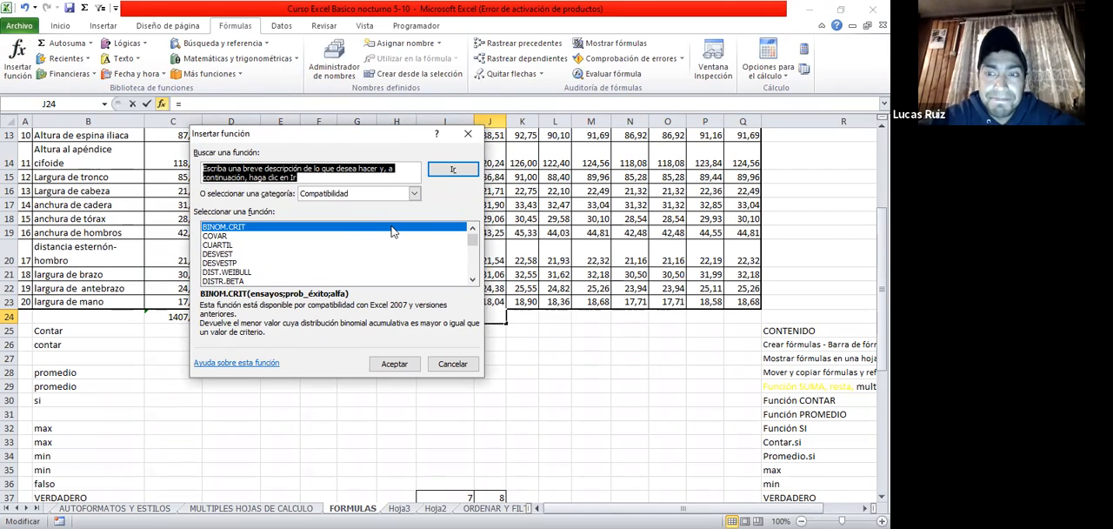
type("mul")
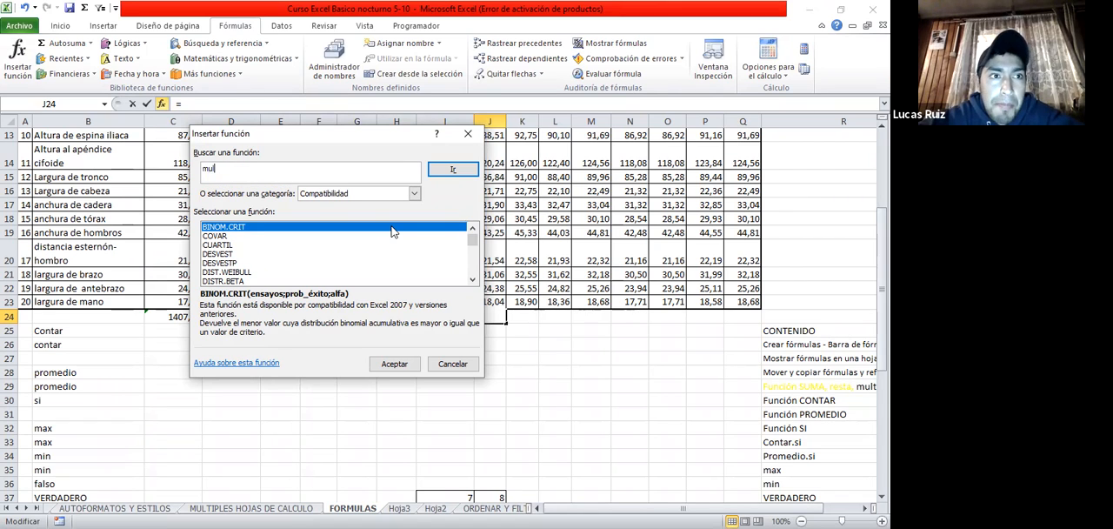
type("tiplicacion")
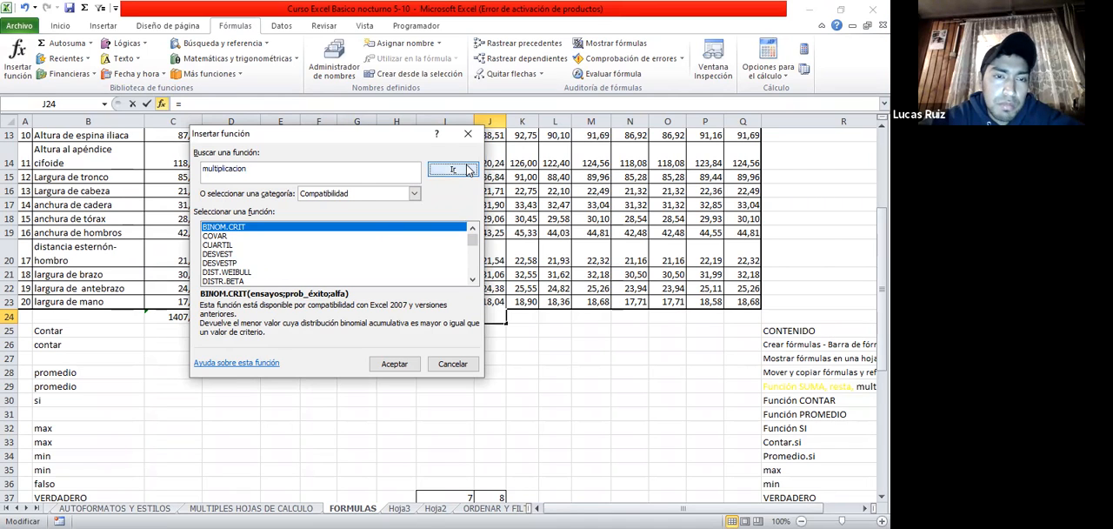
left_click(453, 168)
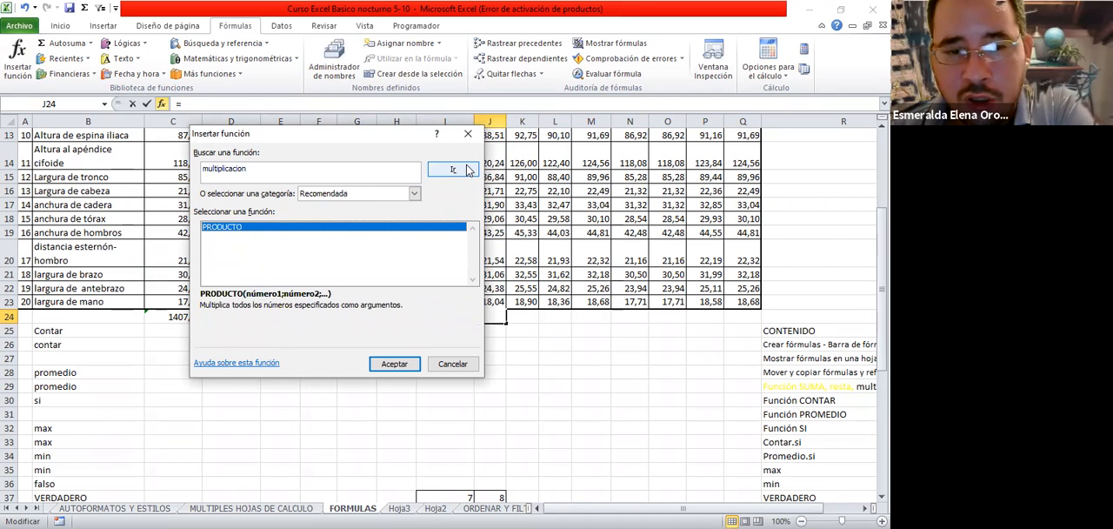
Search the function library for "division" and close it without inserting a function
double_click(254, 172)
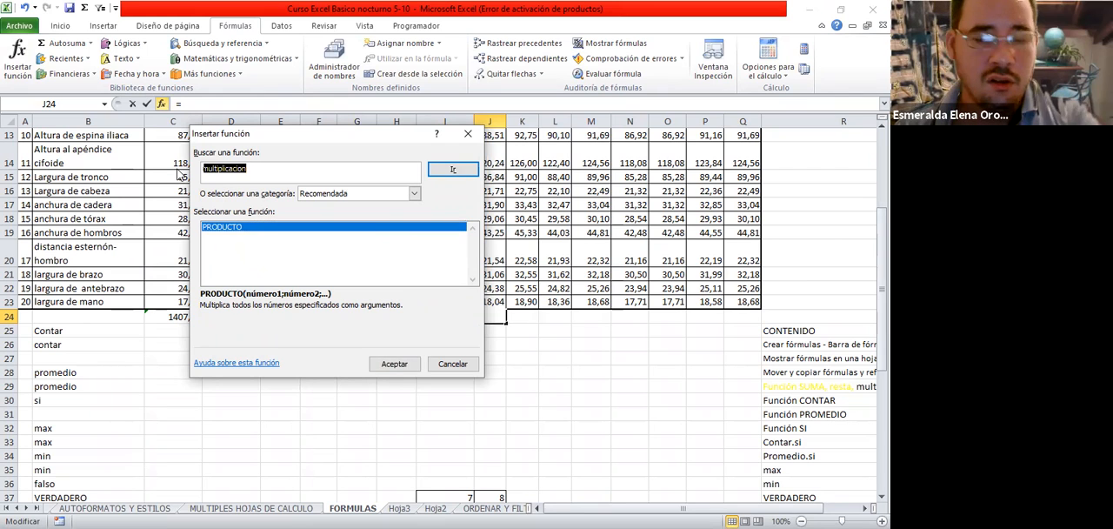
type("divisdion")
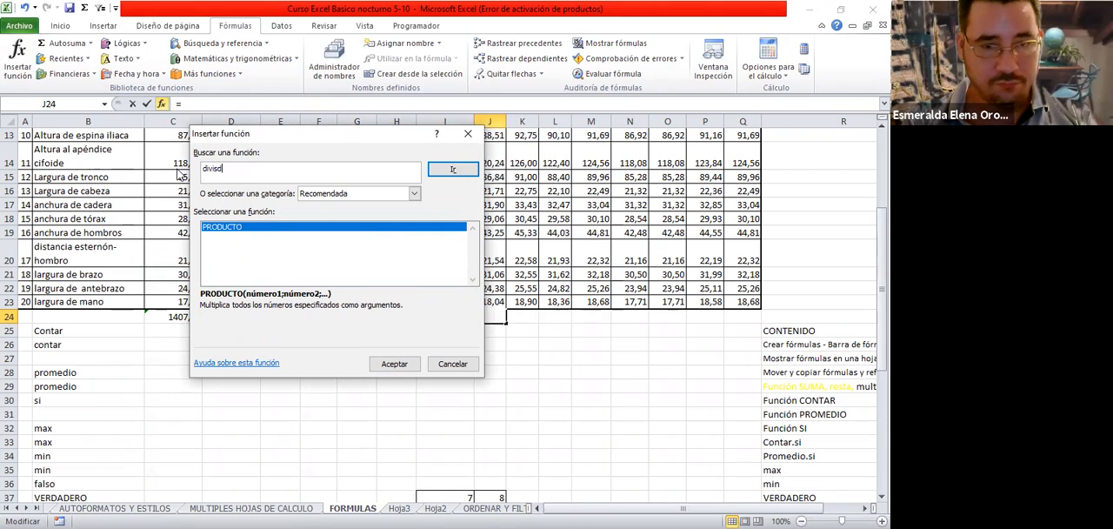
key("BackSpace")
key("BackSpace")
key("BackSpace")
key("BackSpace")
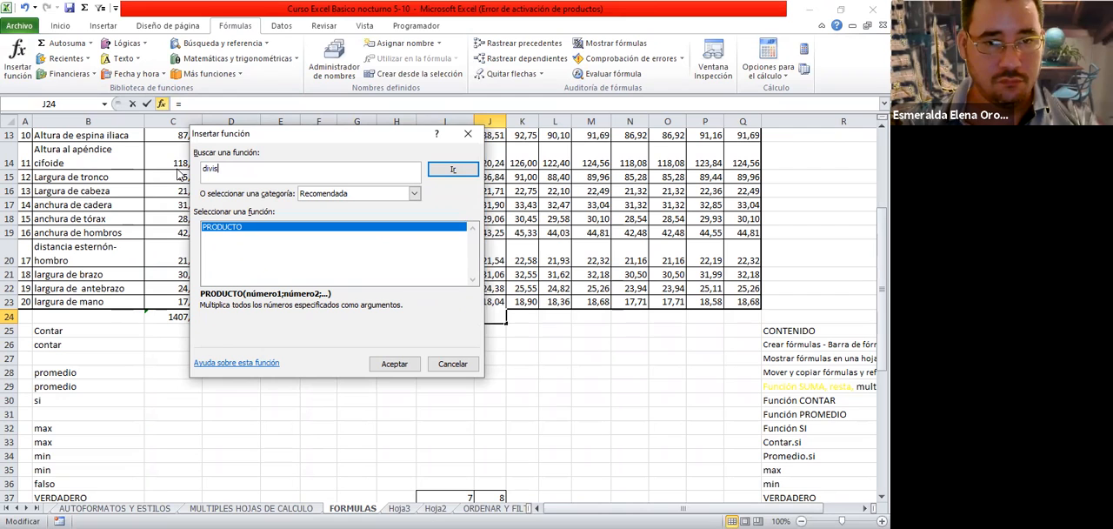
type("ion")
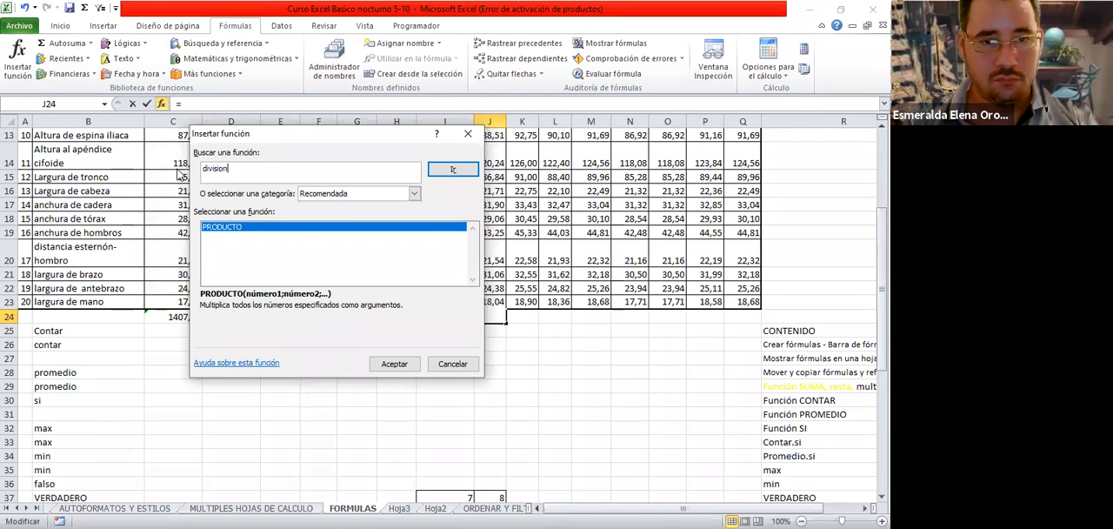
left_click(458, 177)
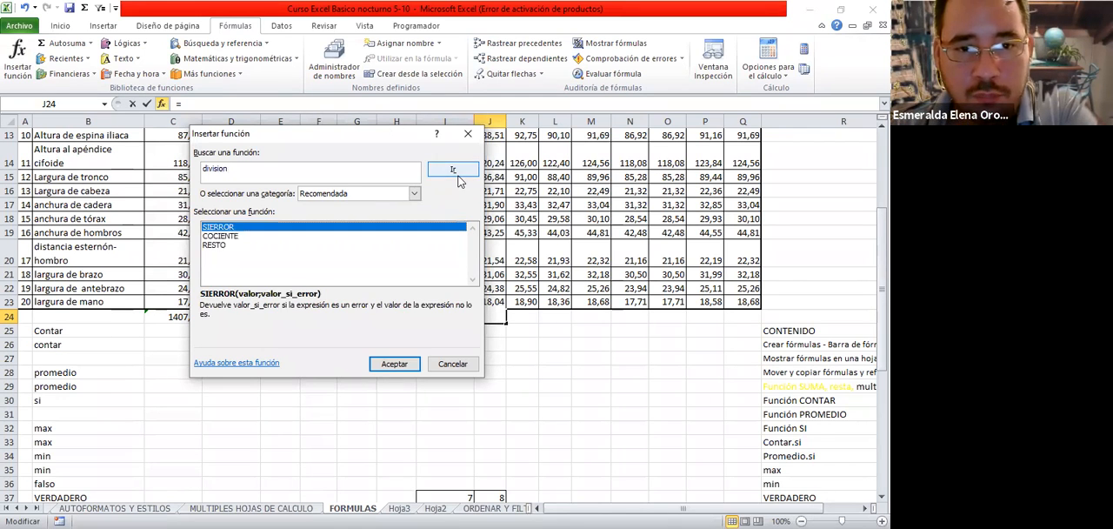
left_click(459, 361)
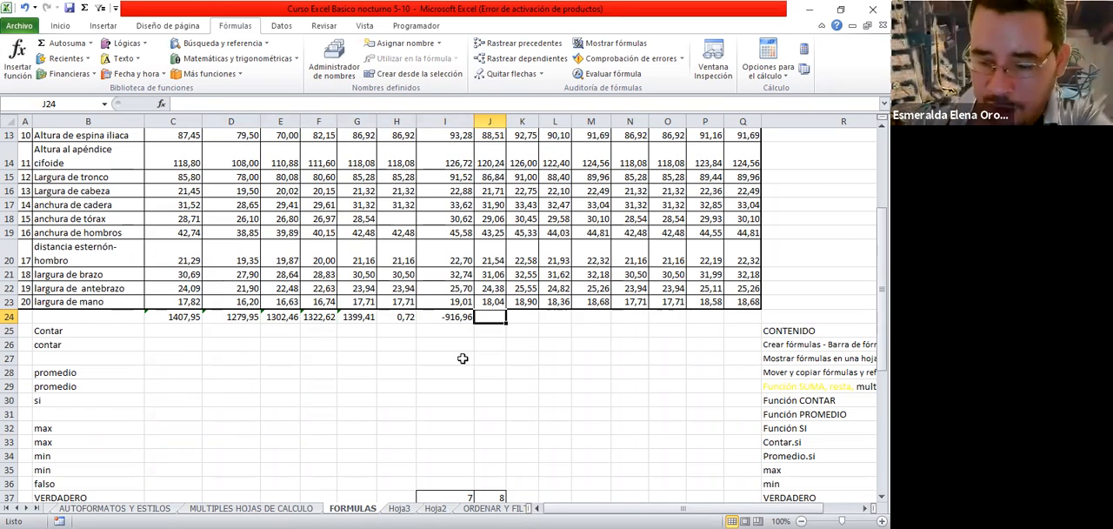
Enter the formula +D14*E14 in cell J24 to multiply the two cells, and check the stored formula
type("+")
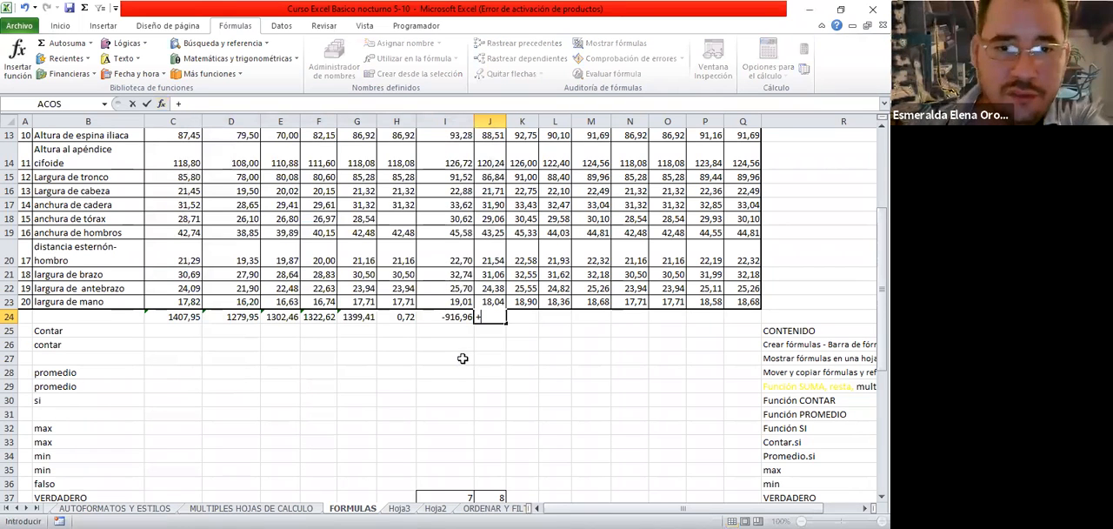
left_click(245, 164)
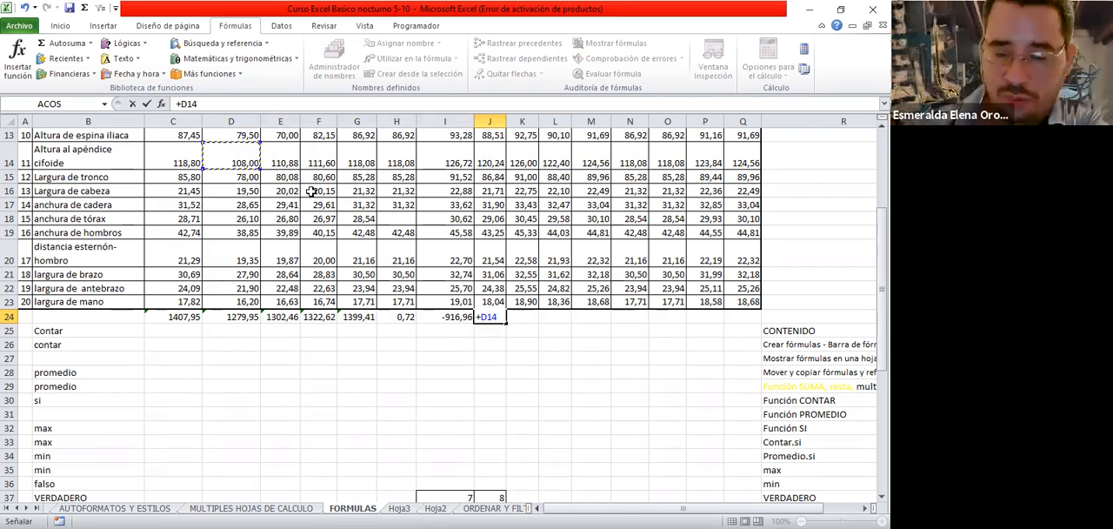
type("*")
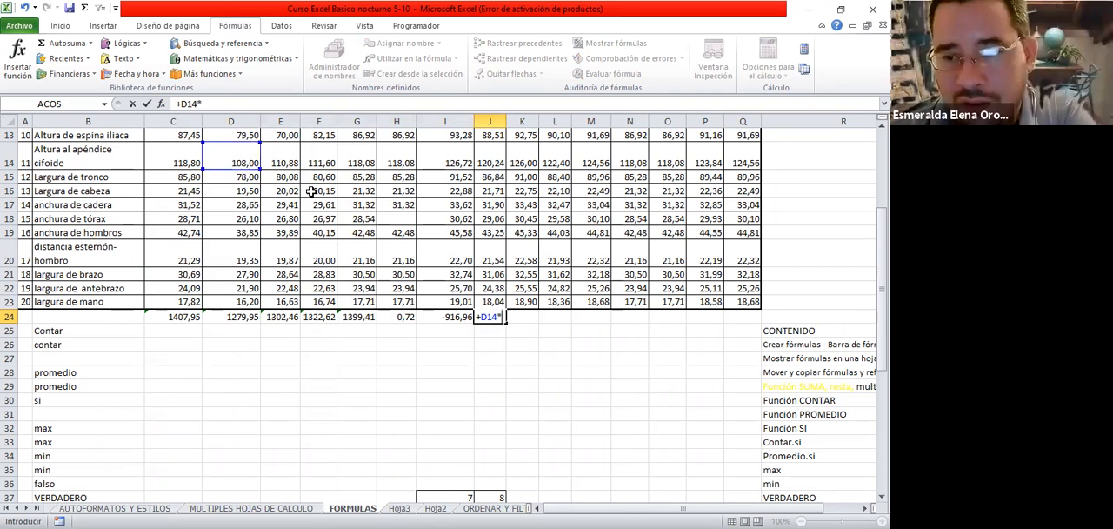
left_click(281, 159)
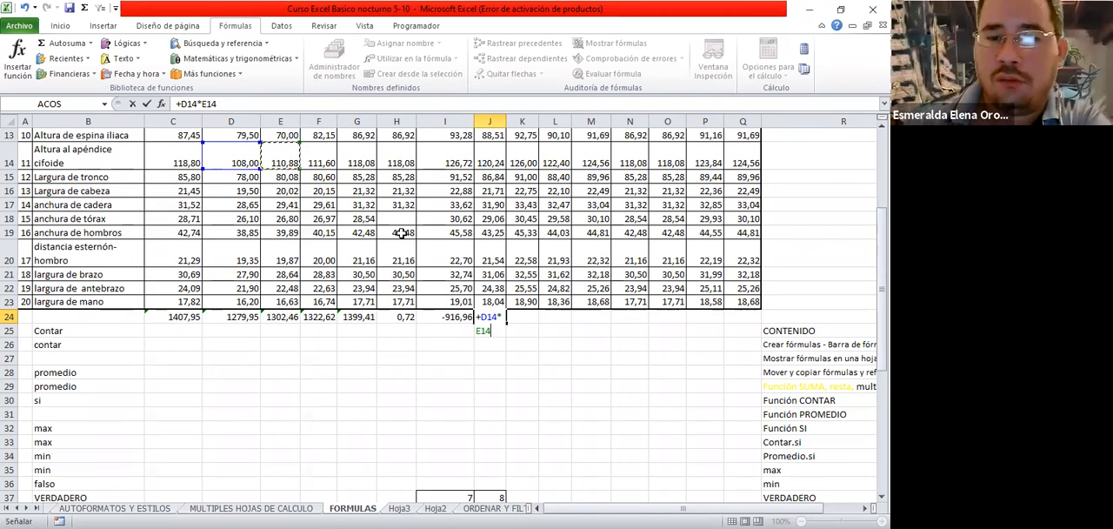
key("Return")
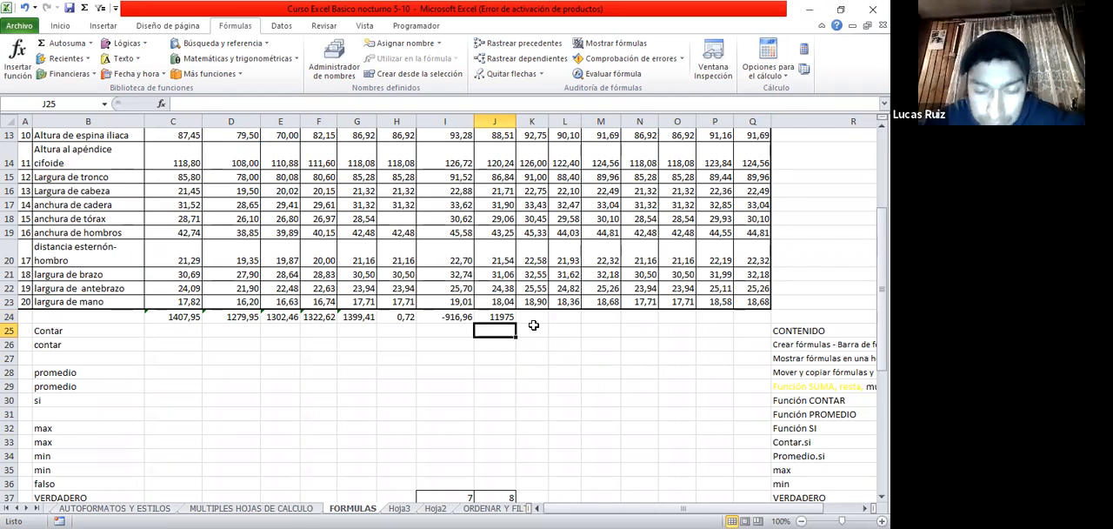
left_click(508, 316)
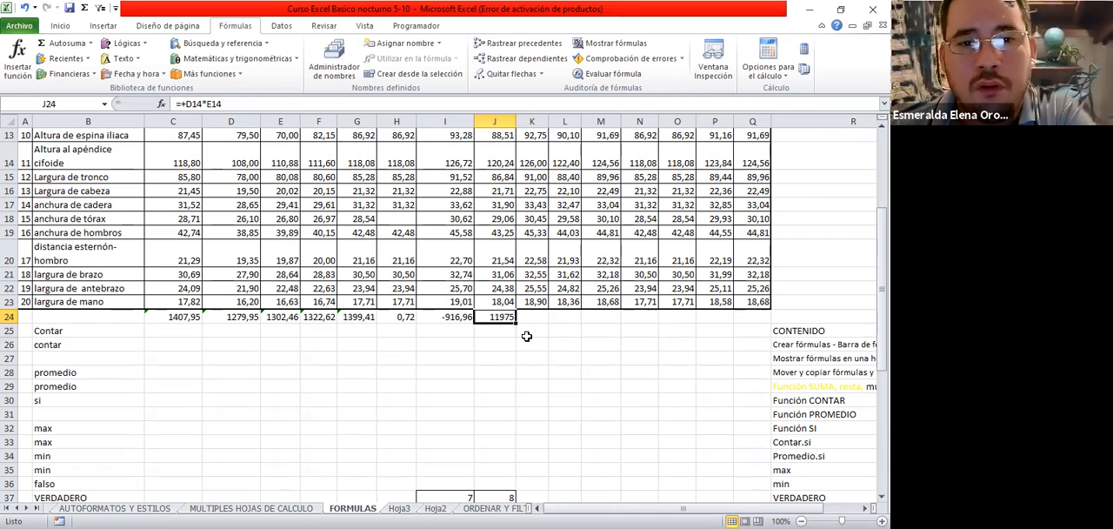
Enter the formula +D14/E14 in cell K24 to divide the two cells
left_click(538, 317)
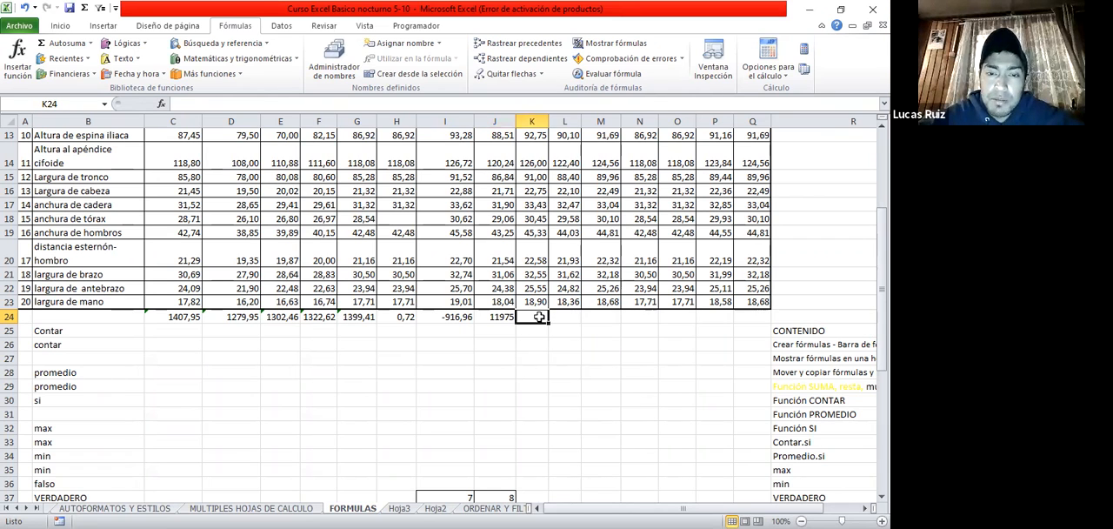
type("+")
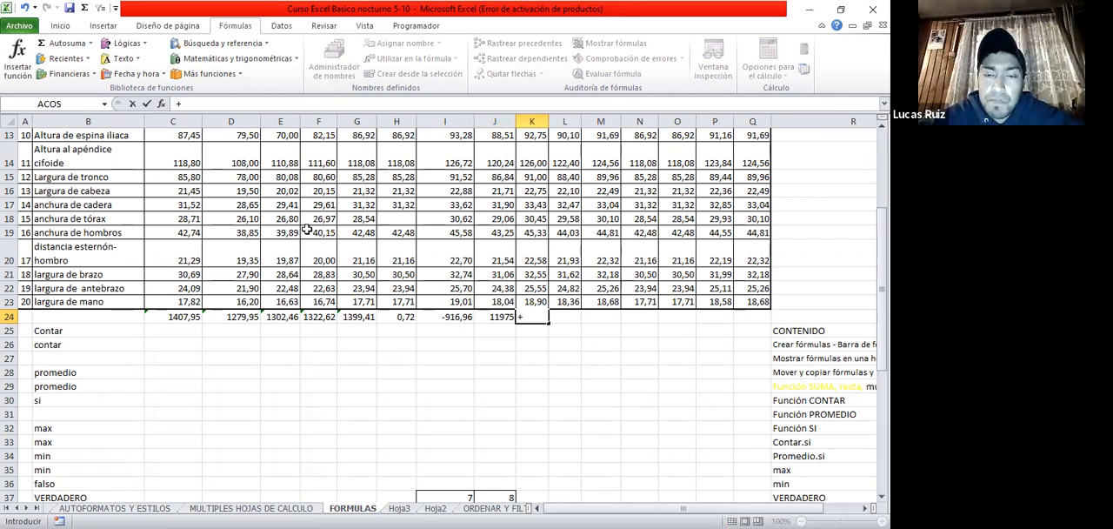
left_click(242, 161)
type("/")
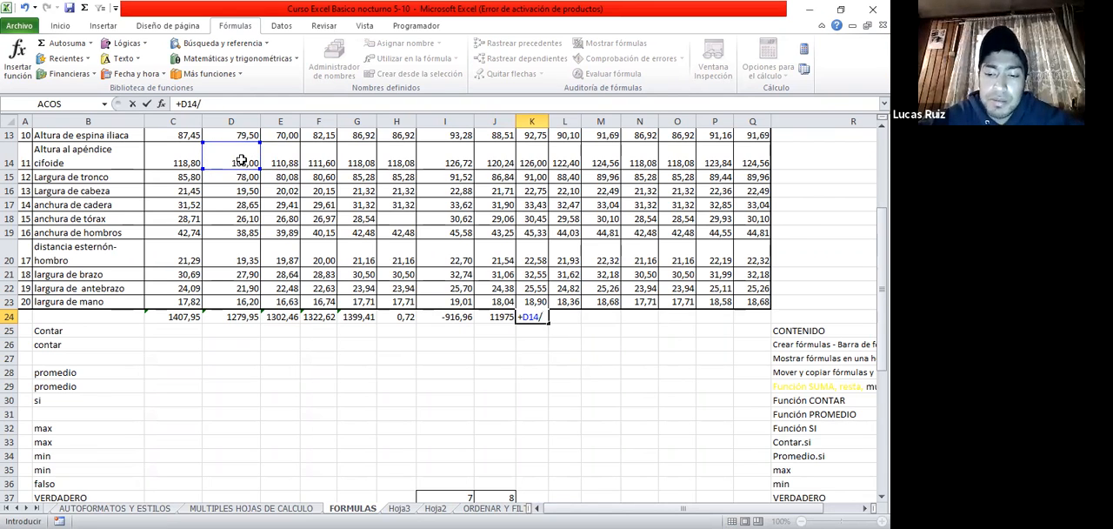
left_click(281, 156)
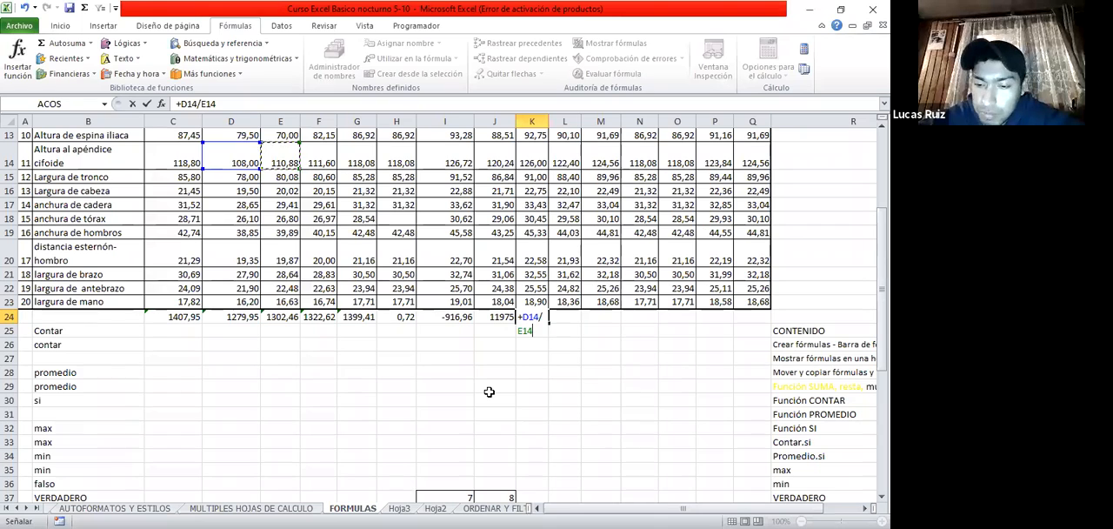
key("Return")
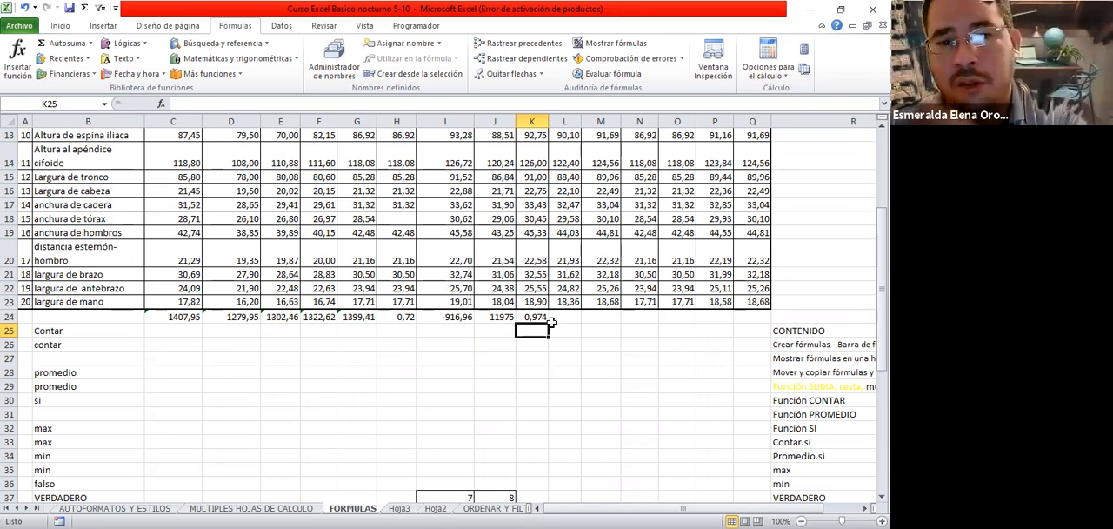
Review the subtraction, multiplication and division formulas in cells I24, J24 and K24
left_click(492, 317)
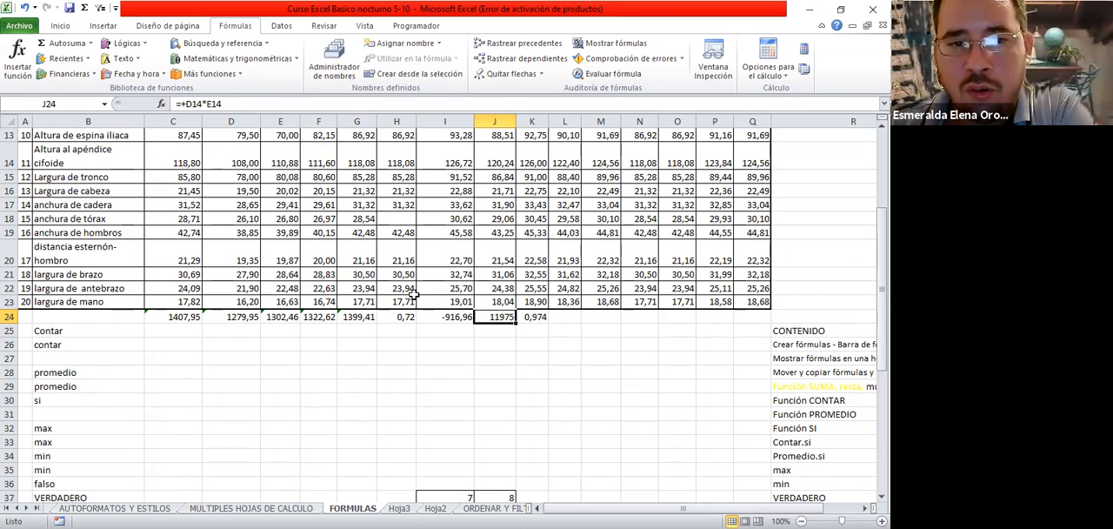
left_click(455, 317)
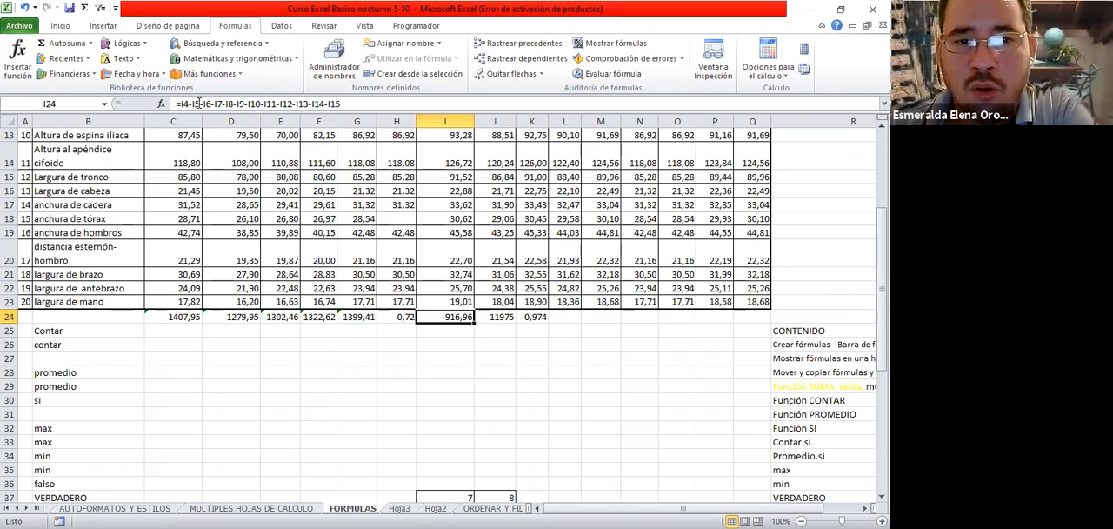
left_click(498, 320)
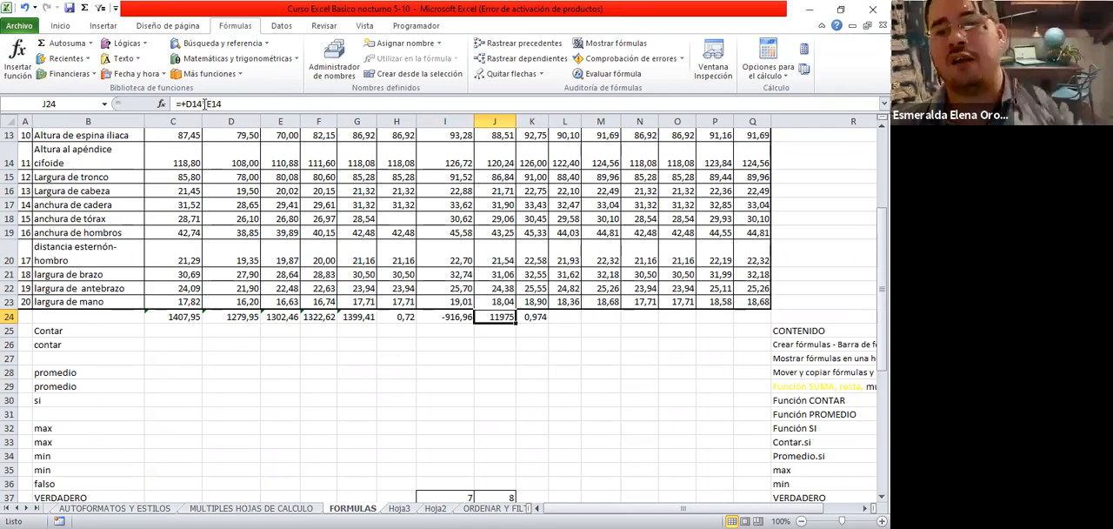
left_click(535, 318)
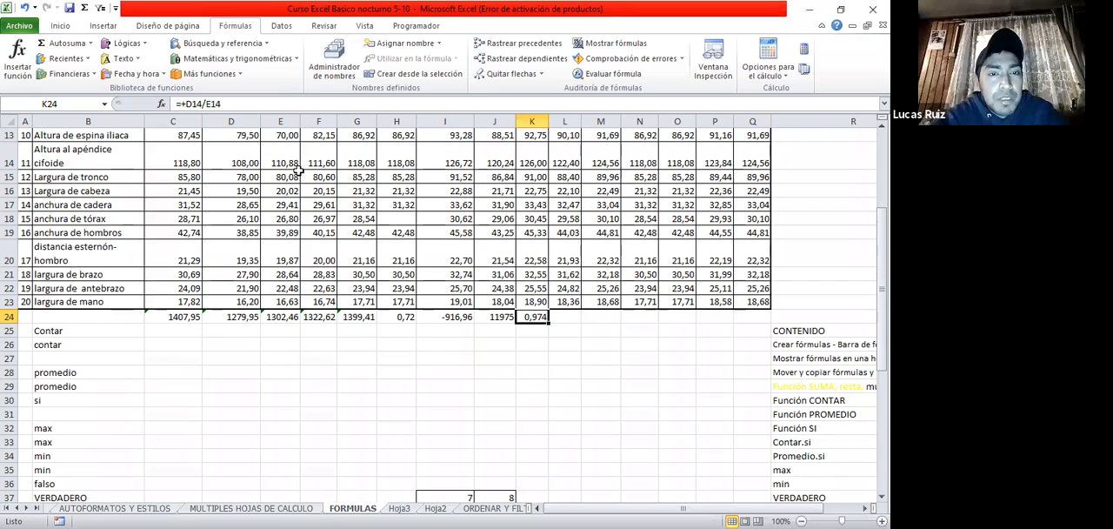
key("Right")
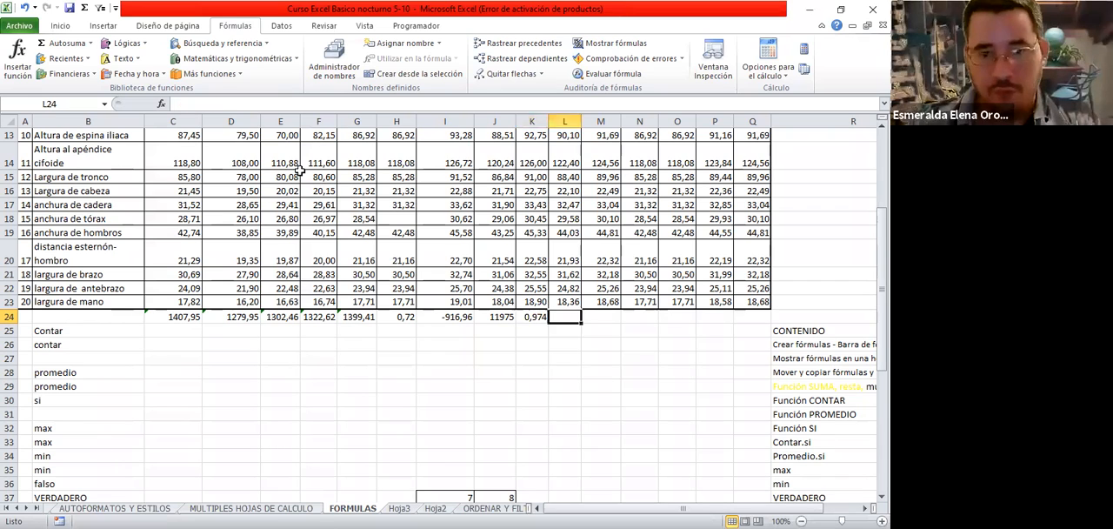
Enter the formula =D14*E14 in cell L24 and compare its stored form with the multiplication in J24
type("=")
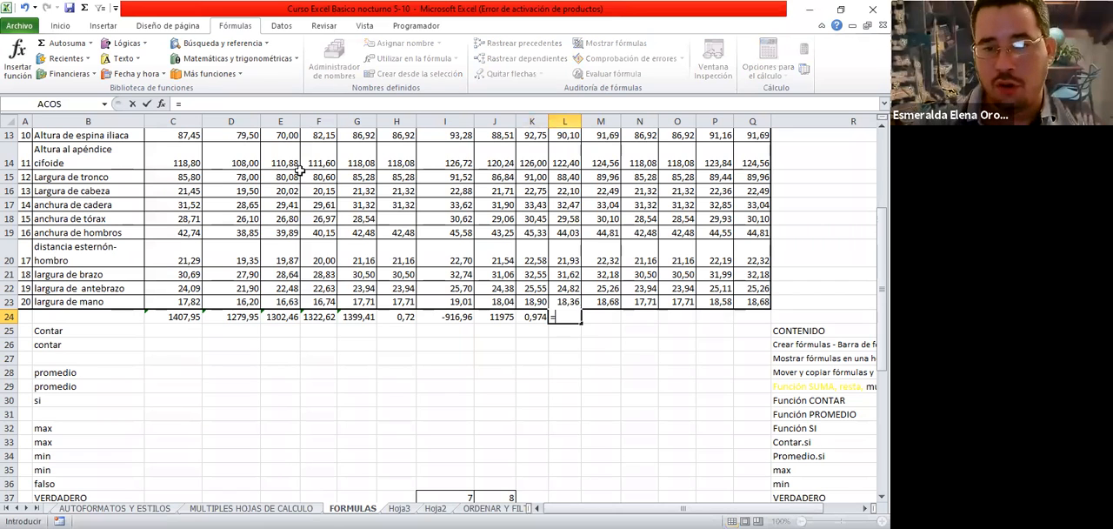
left_click(241, 170)
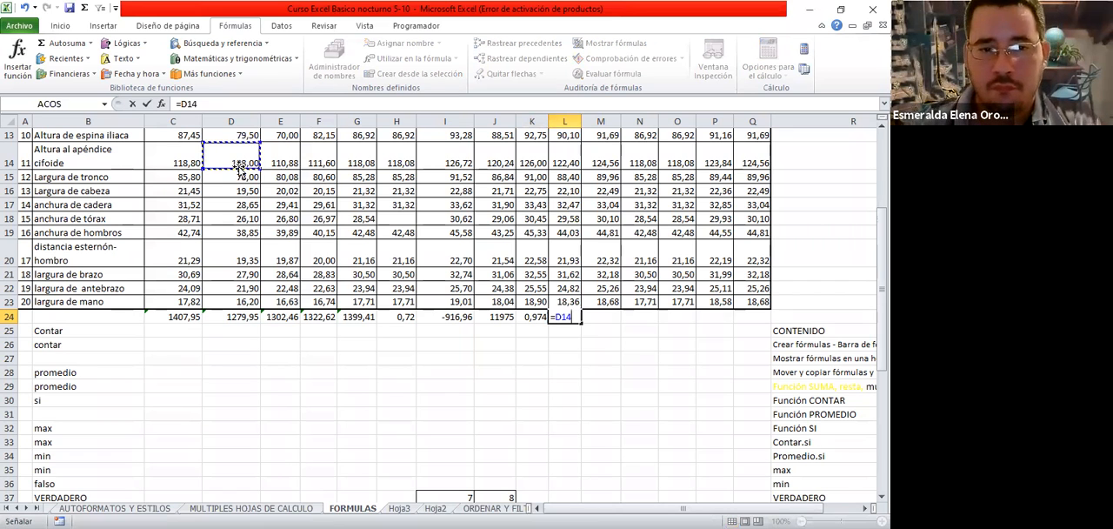
type("*")
left_click(277, 163)
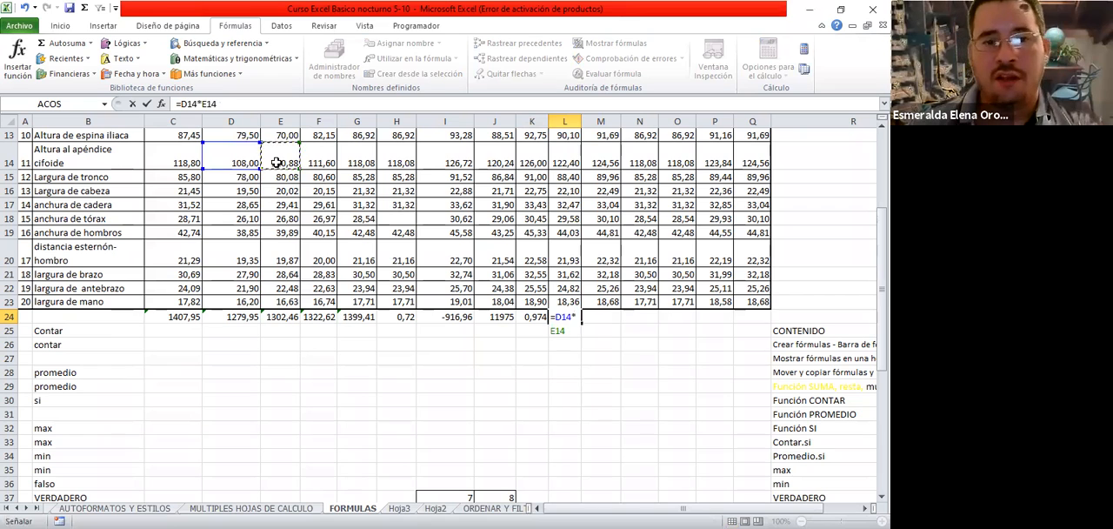
key("Return")
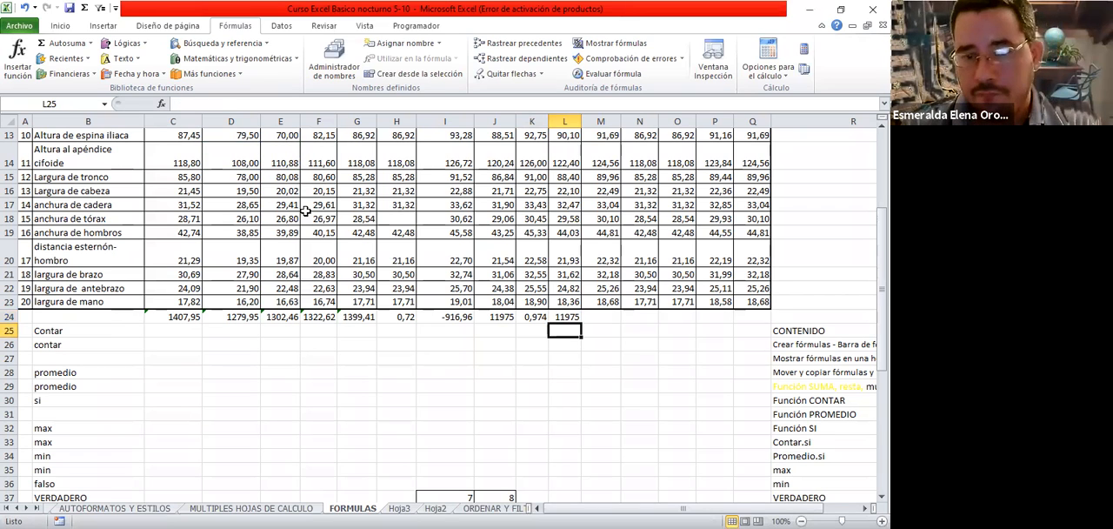
left_click(572, 317)
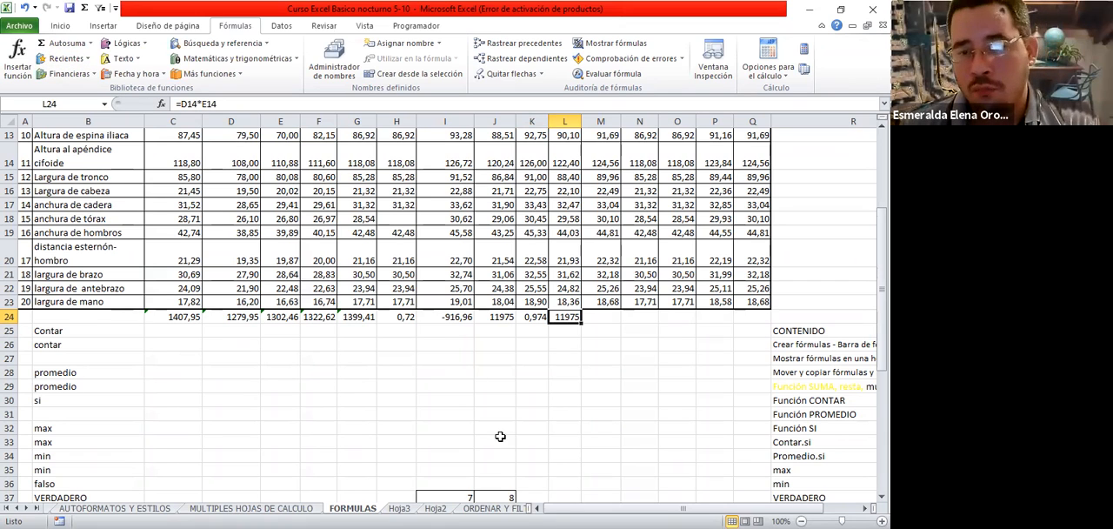
left_click(495, 318)
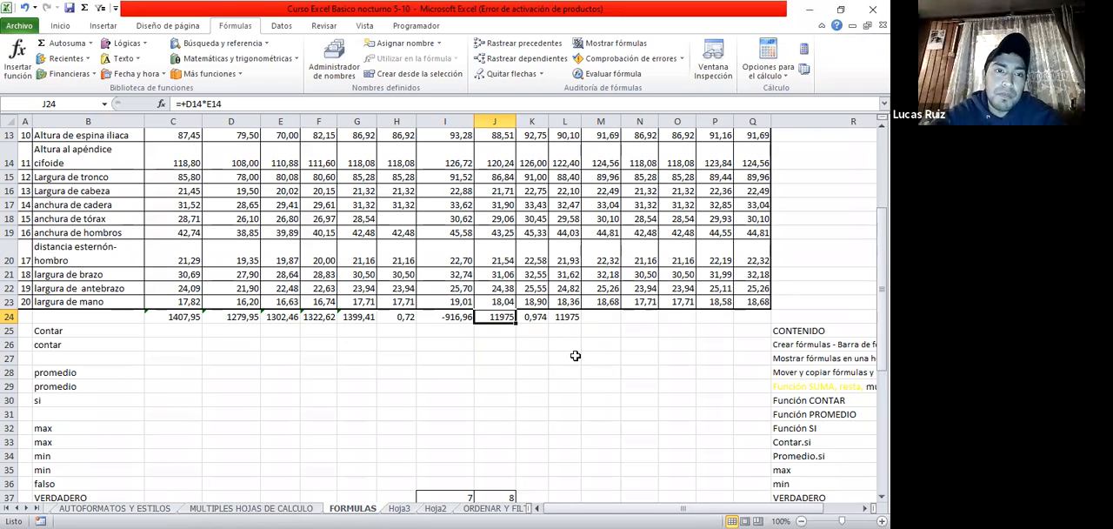
Enter the formula +C20*D20 in cell J25 and check how it is stored
key("Return")
type("+")
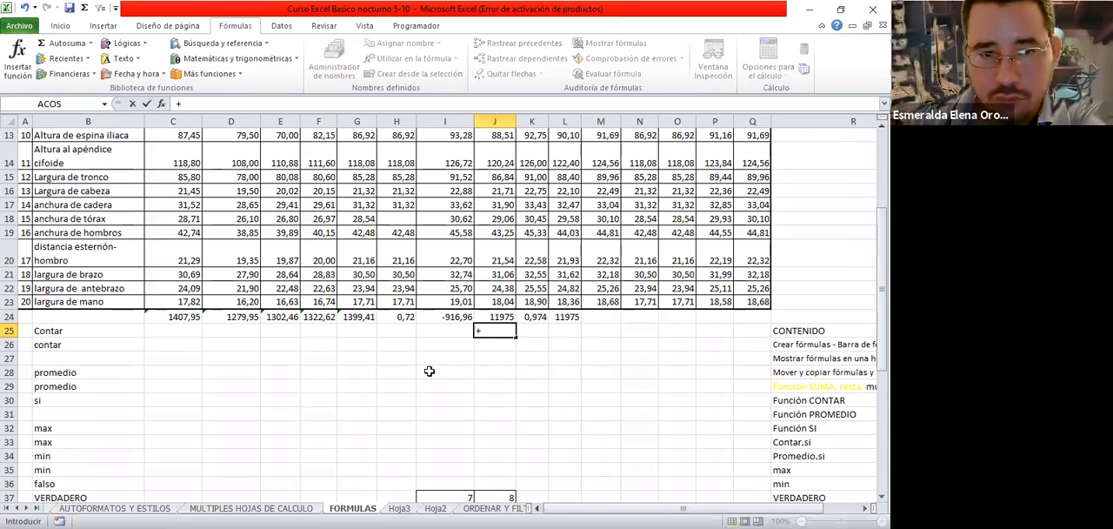
left_click(189, 251)
type("*")
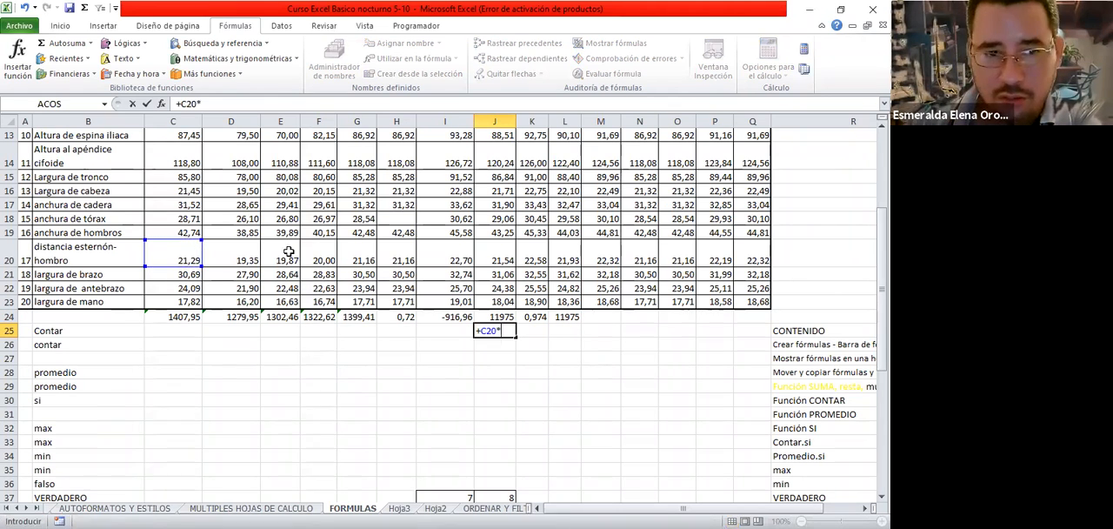
left_click(249, 249)
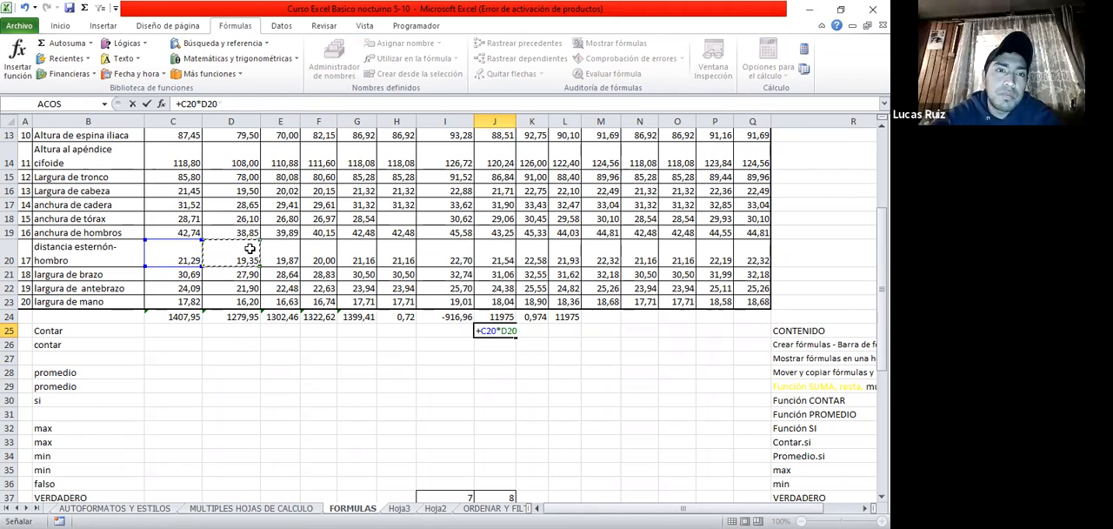
key("Return")
key("Up")
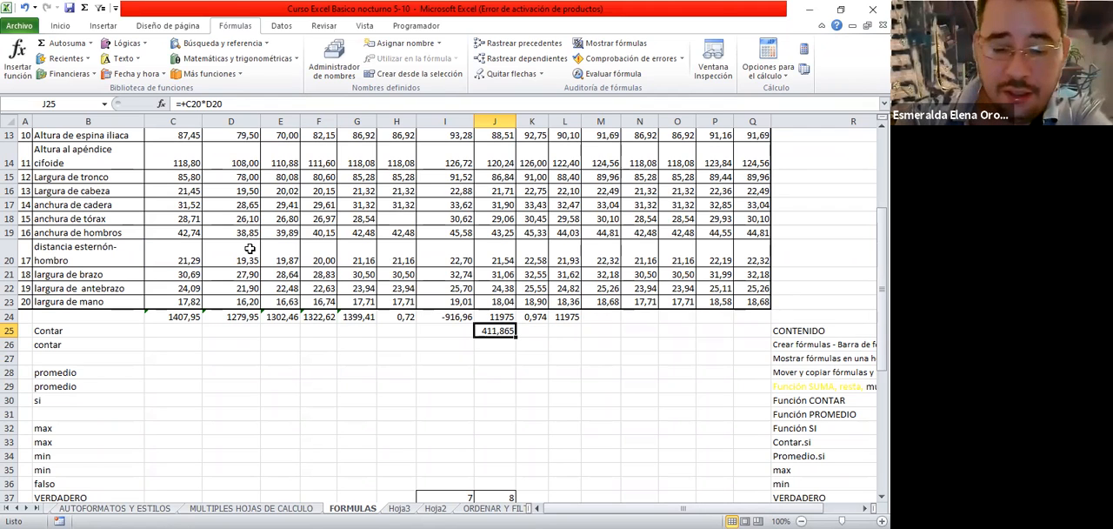
Replace the formula in cell J25 with =C21*D21 and check how it is stored
type("=")
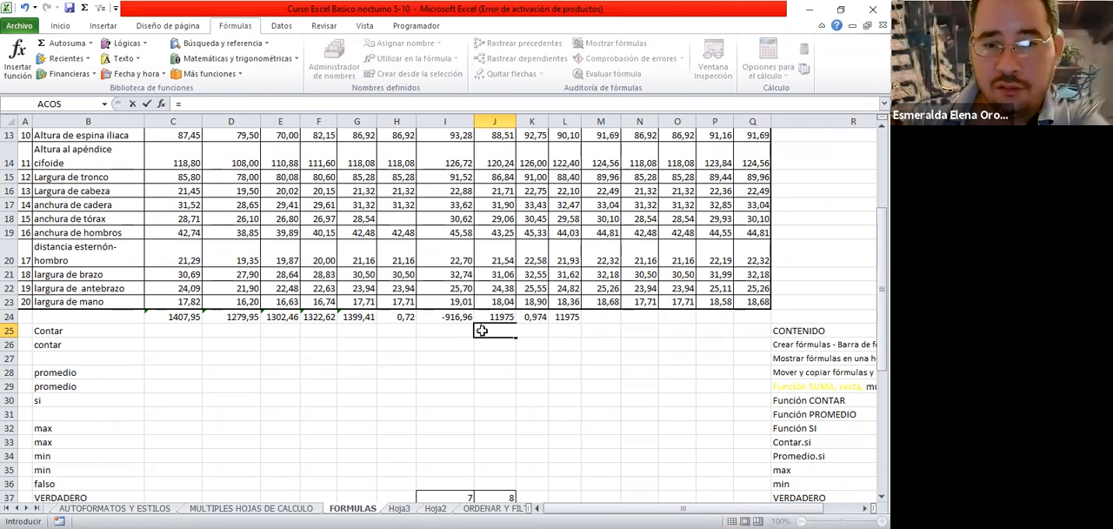
left_click(182, 276)
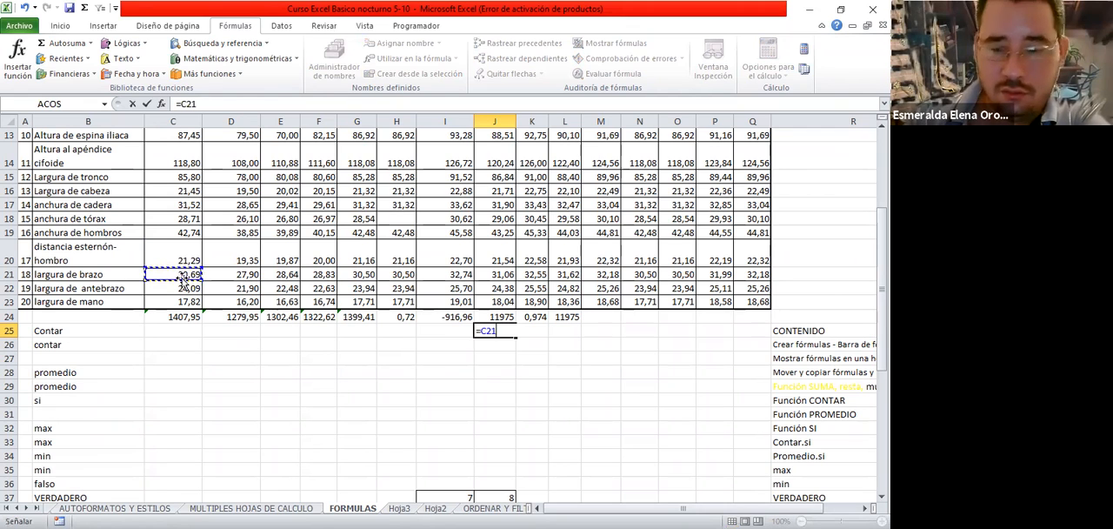
type("*")
left_click(225, 274)
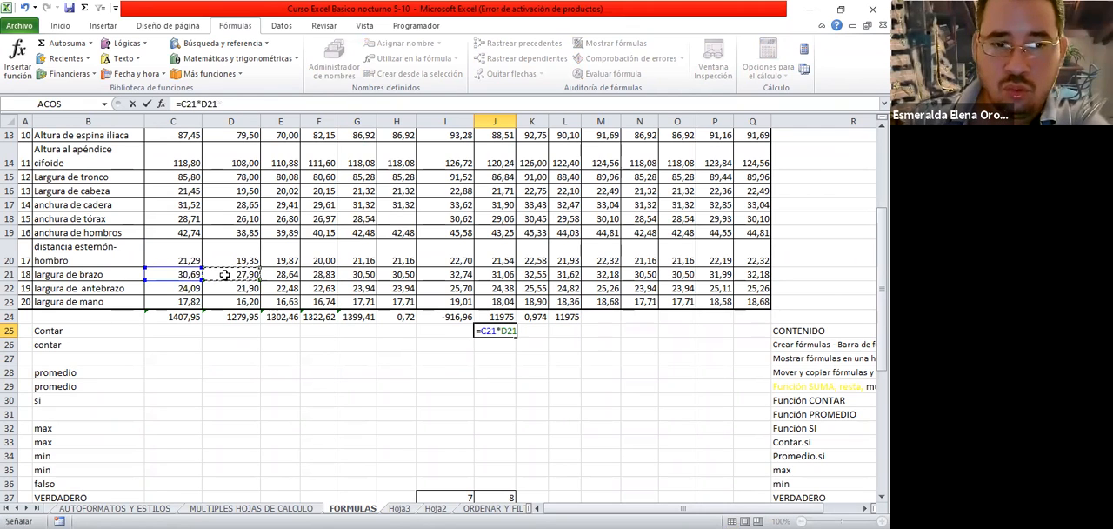
key("Return")
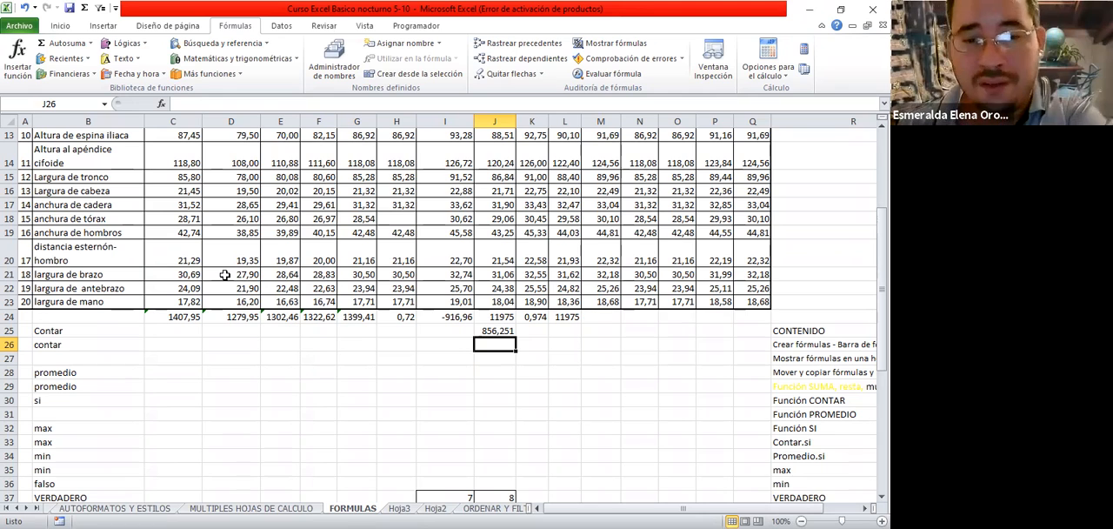
key("Up")
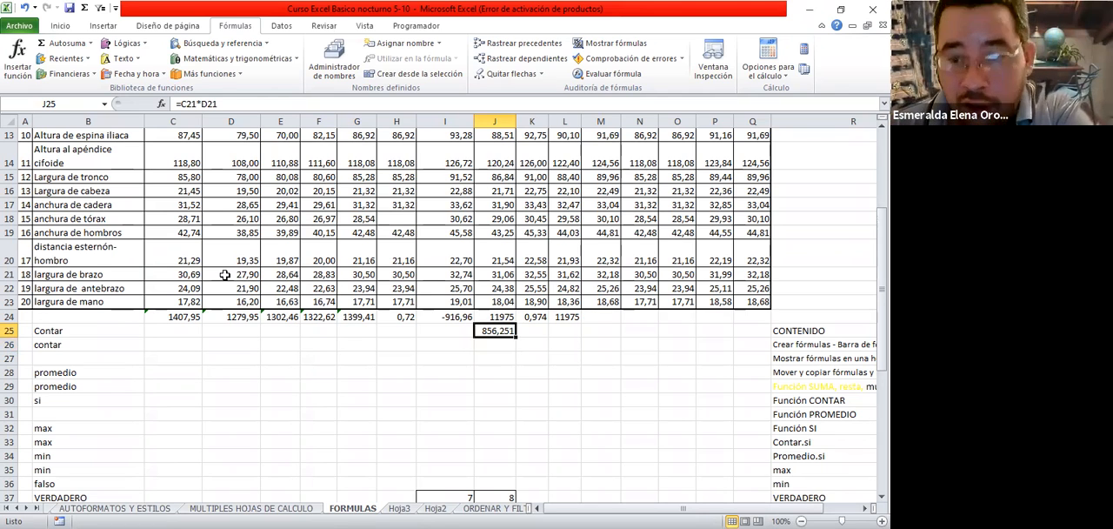
Try to start a multiplication formula in cell K25 with an asterisk and point it to cells in row 20
key("Right")
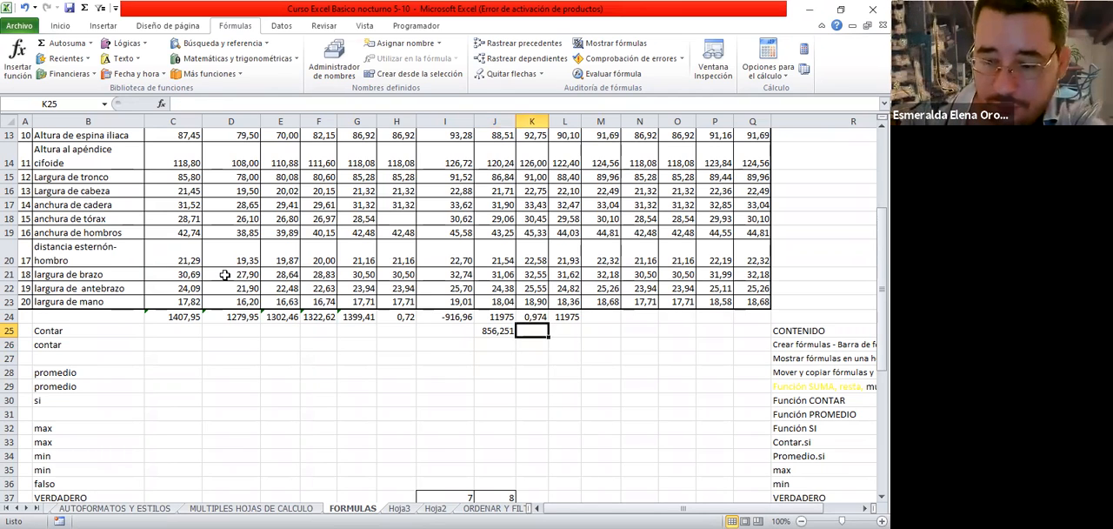
type("*")
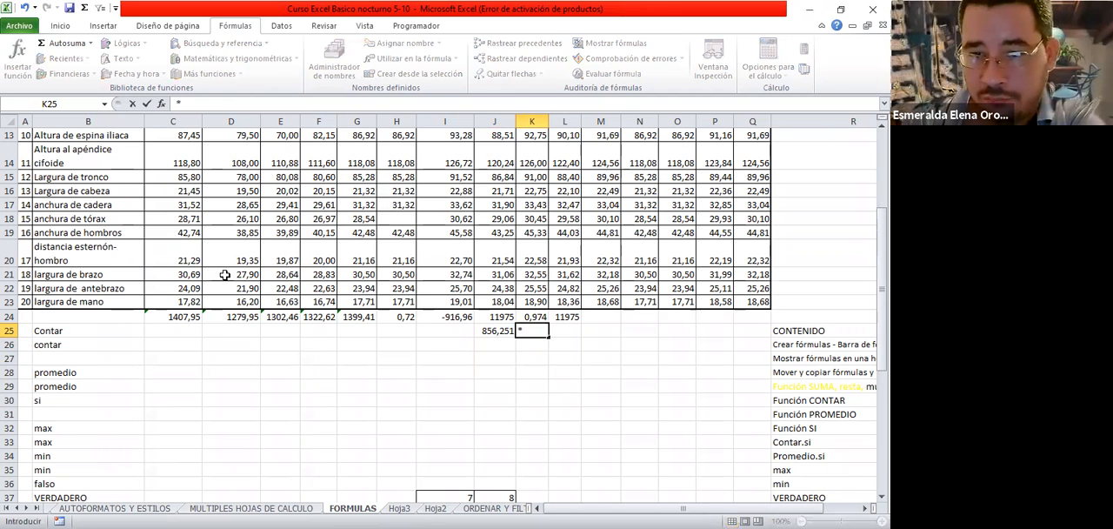
left_click(232, 252)
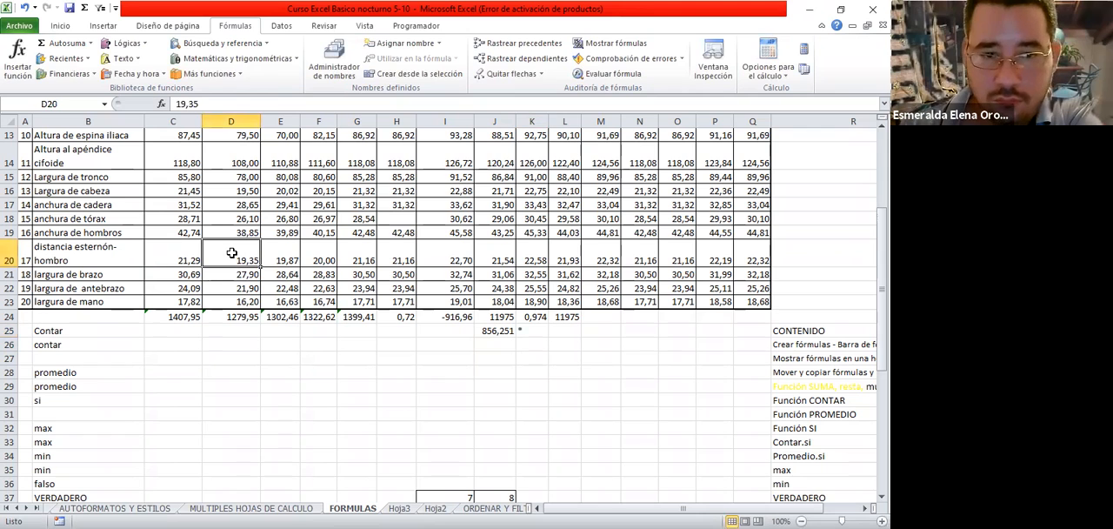
left_click(532, 331)
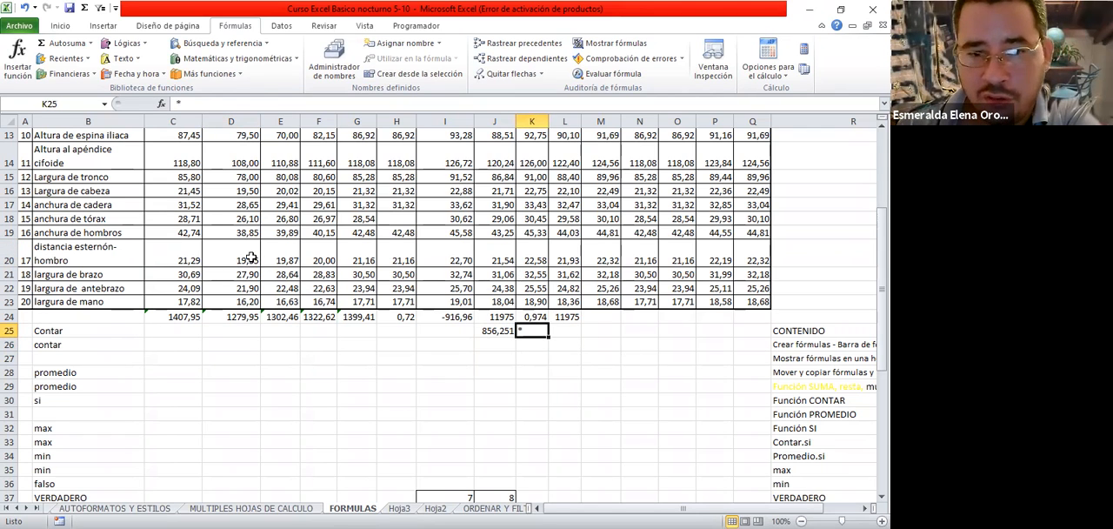
left_click(405, 247)
Replace the content of cell K25 with the formula -E20*F20 and check how it is stored
left_click(535, 332)
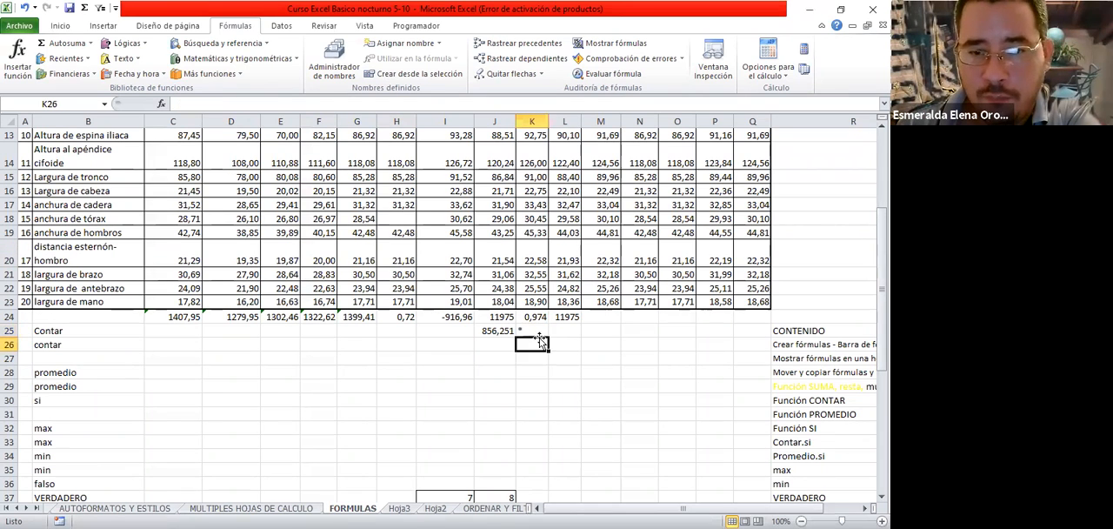
type("-")
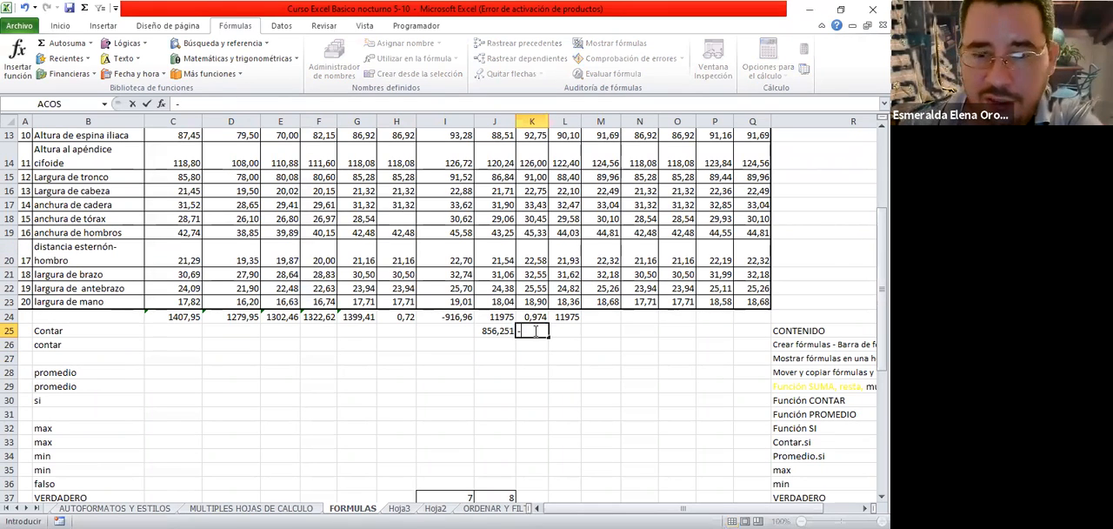
left_click(279, 248)
type("*")
left_click(324, 255)
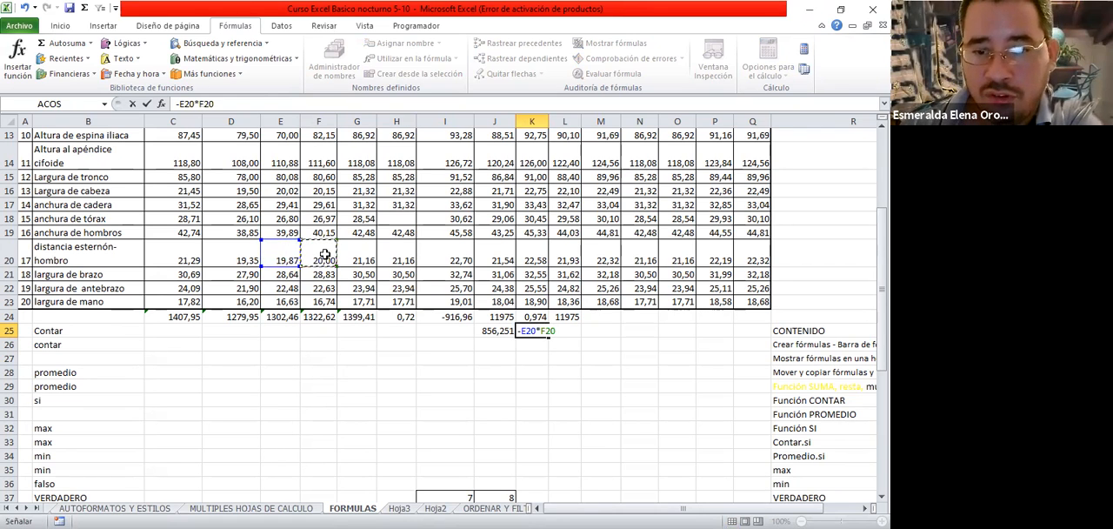
key("Return")
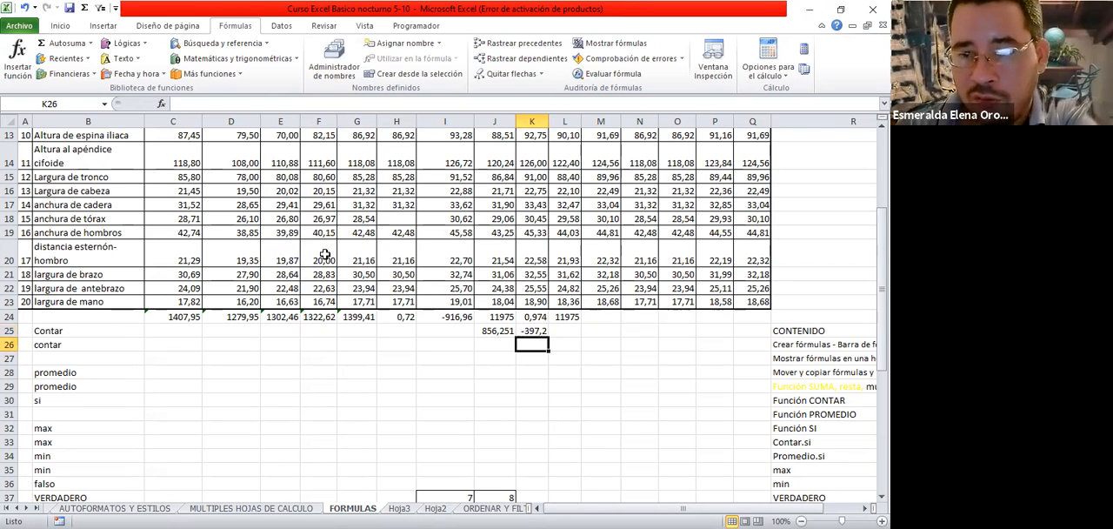
key("Up")
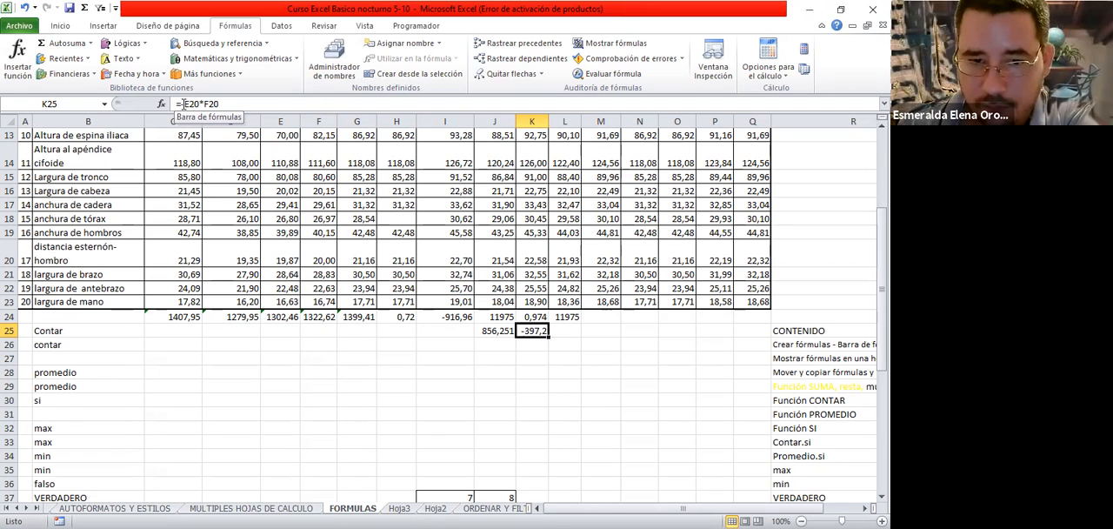
Clear the example formulas from cells K25 and J25
key("Delete")
key("Left")
key("Delete")
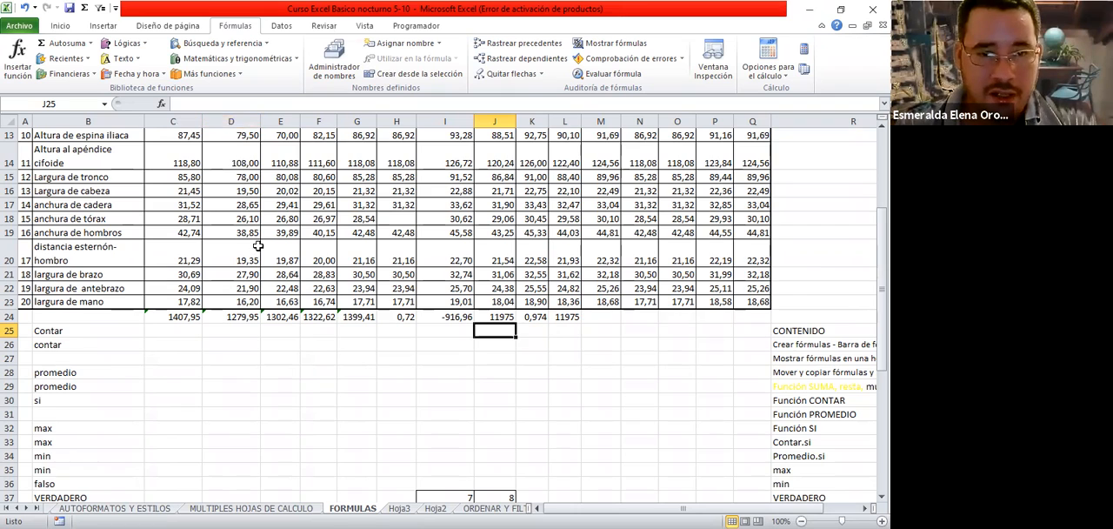
Examine the Contar label in B25 and highlight the workers' measurement data in range C4:Q23
scroll(258, 246, "down", 1)
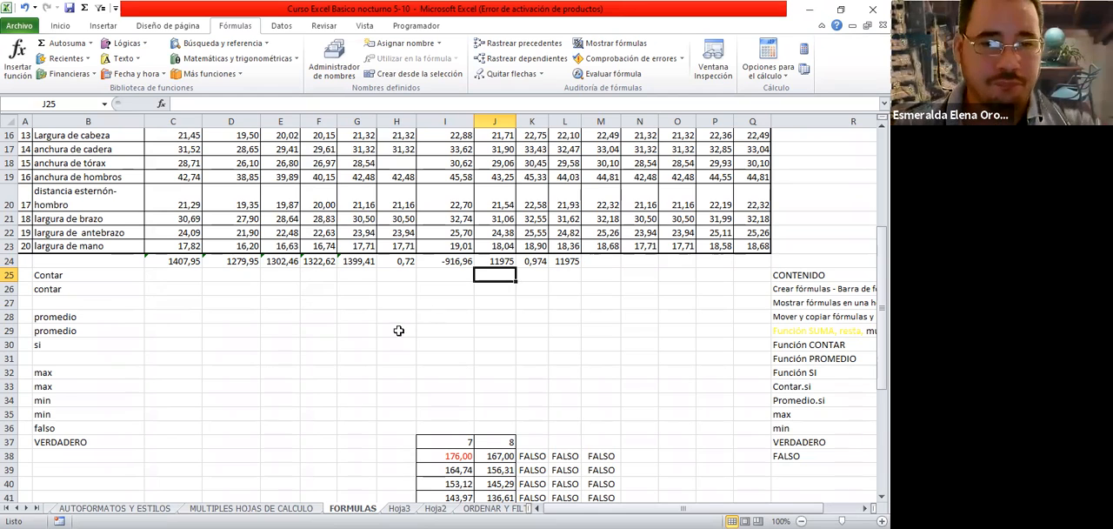
left_click(62, 277)
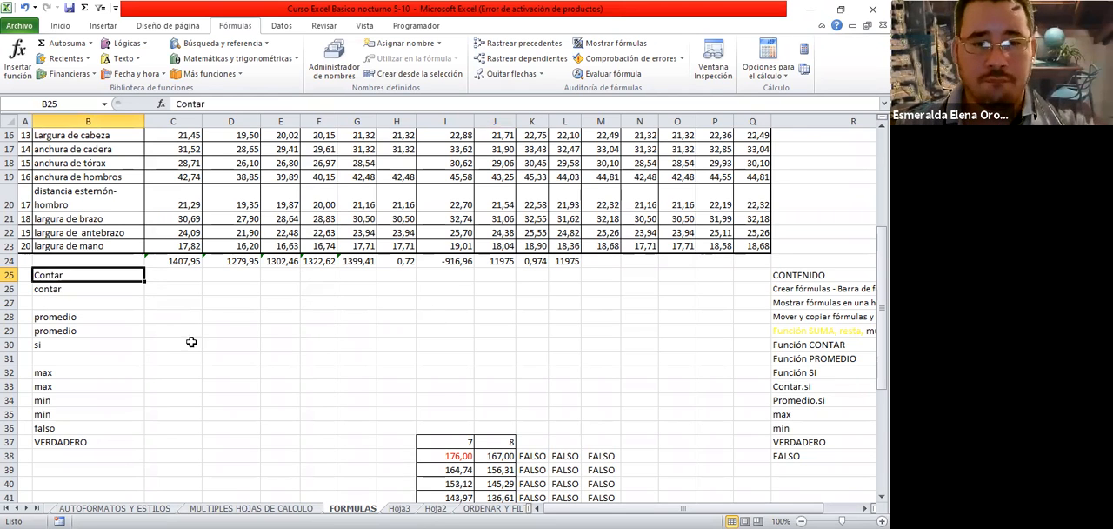
scroll(217, 358, "up", 5)
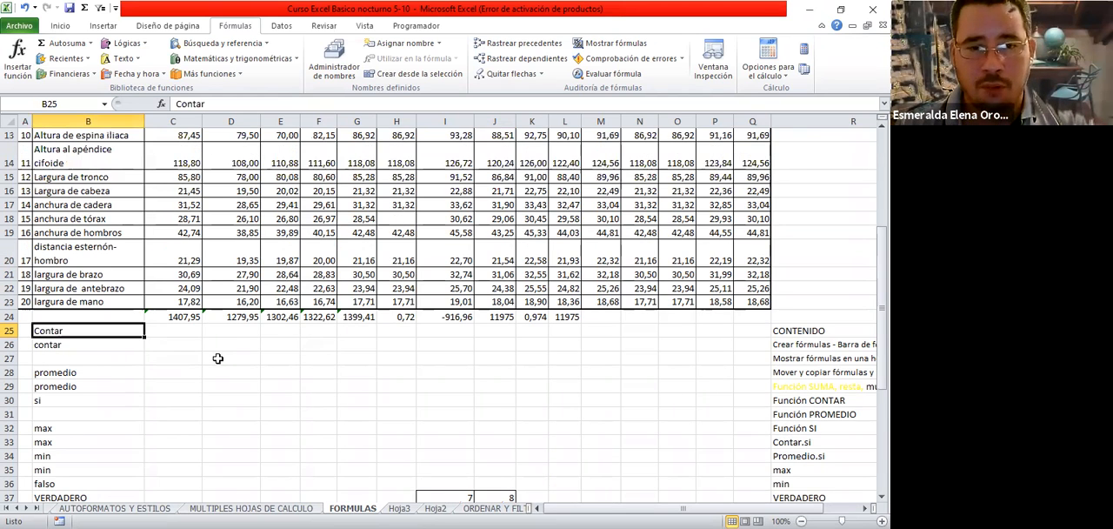
left_click_drag(183, 177, 752, 484)
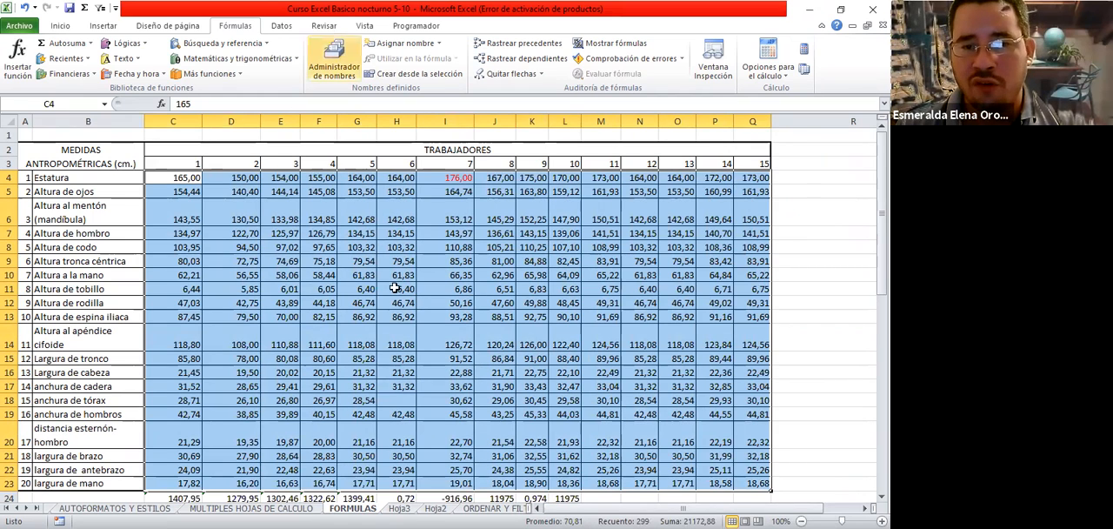
scroll(408, 247, "down", 1)
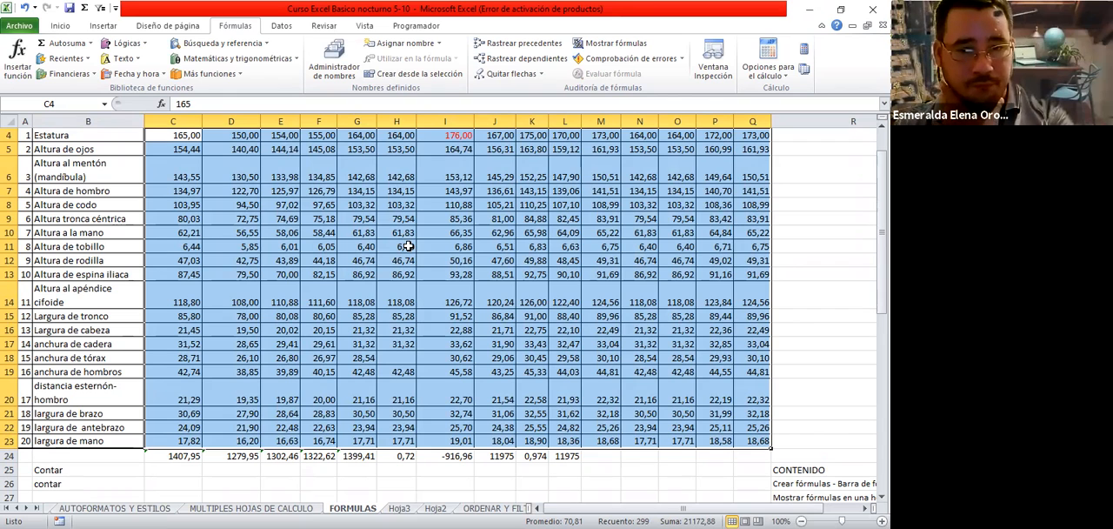
scroll(655, 432, "up", 1)
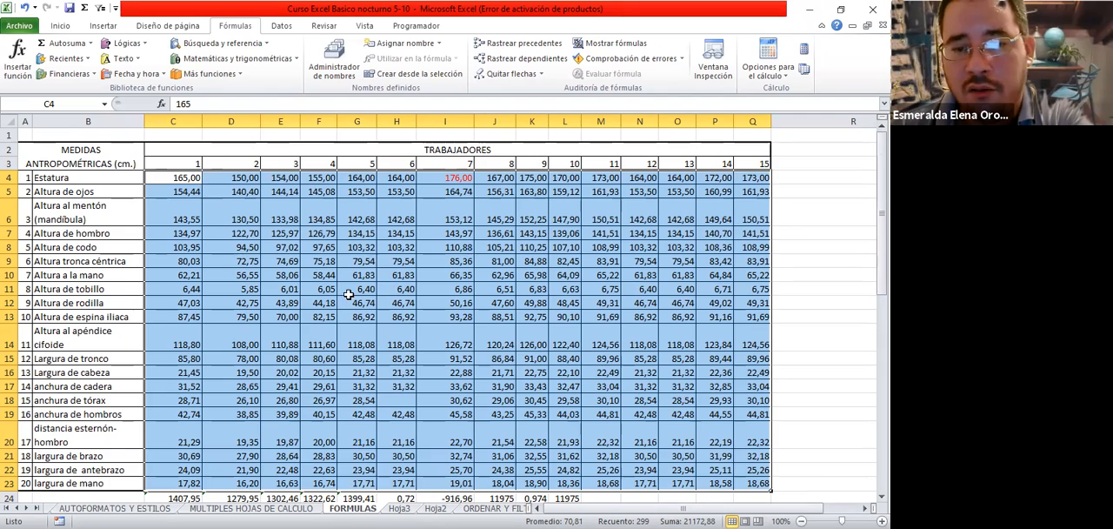
scroll(349, 294, "down", 1)
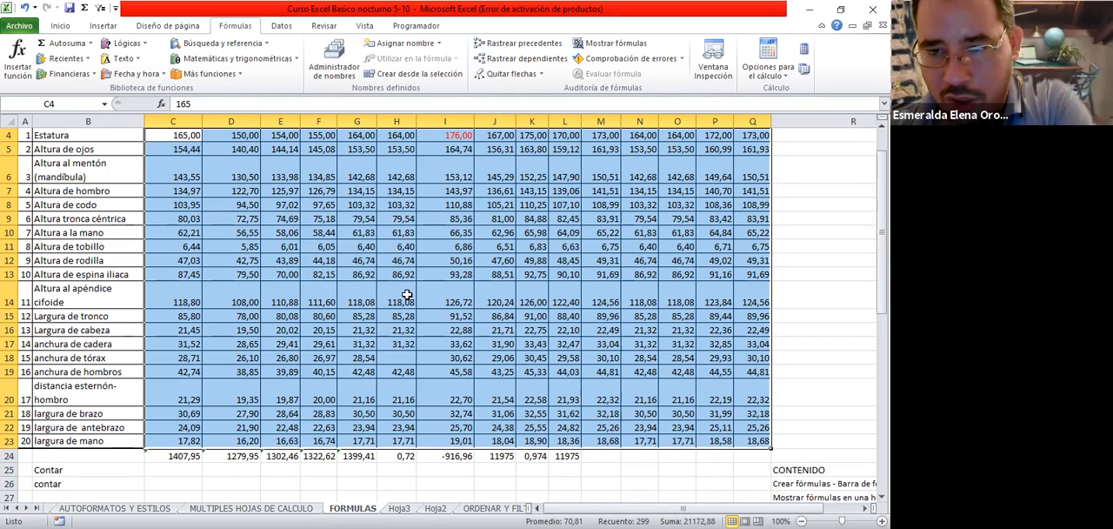
scroll(407, 295, "up", 1)
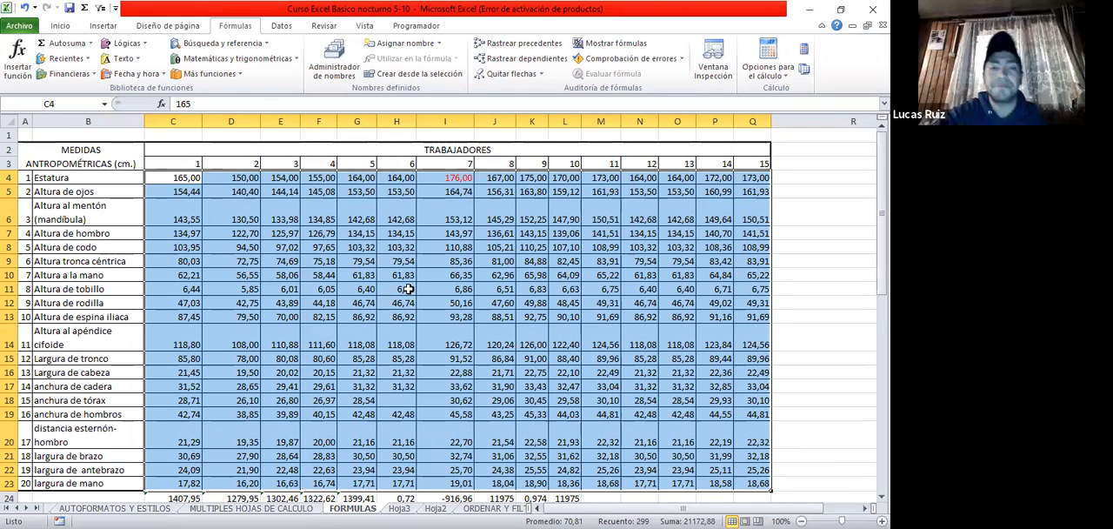
Start a formula in cell C25 by searching the function list for contar and choosing the CONTAR function
scroll(409, 289, "down", 2)
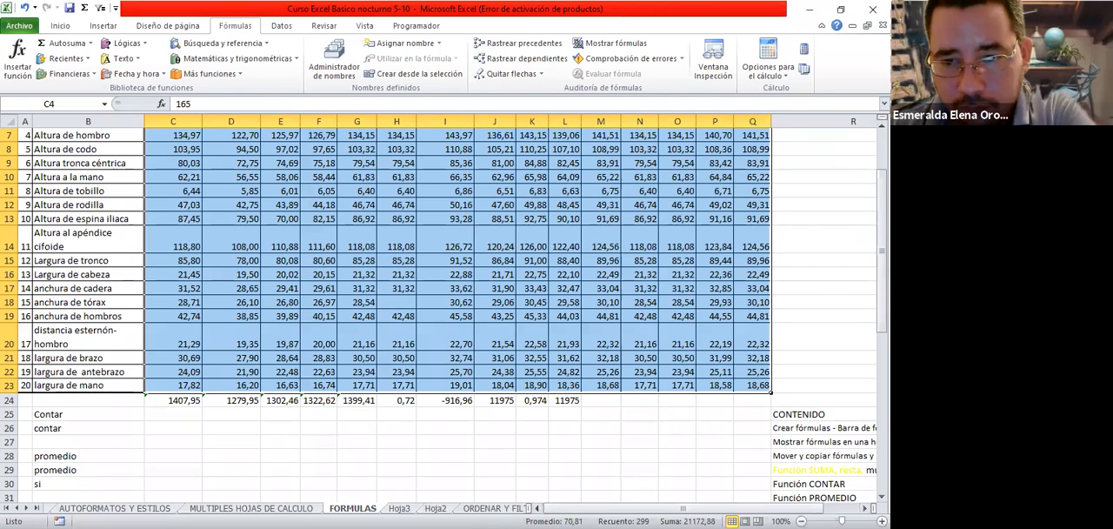
left_click(180, 416)
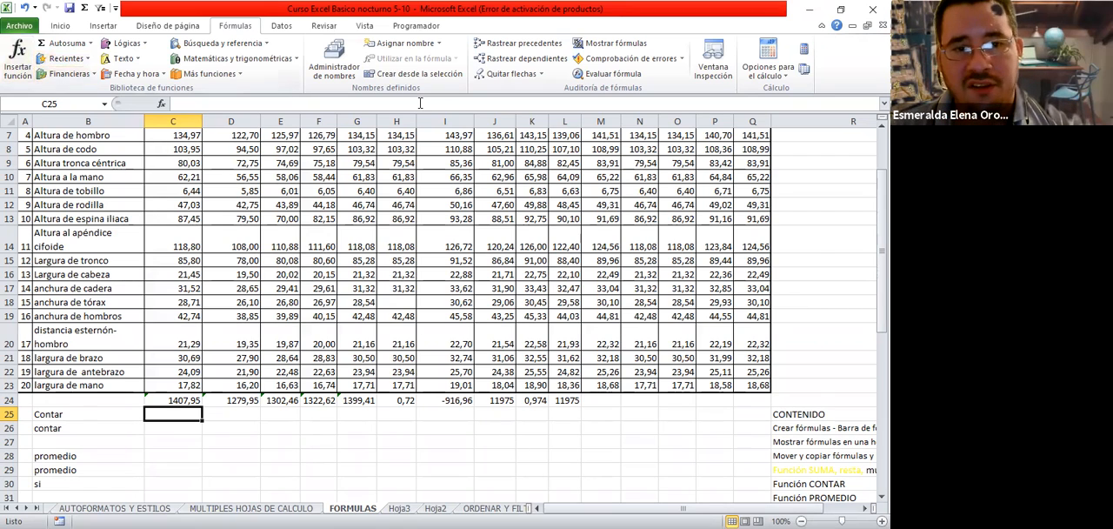
left_click(16, 49)
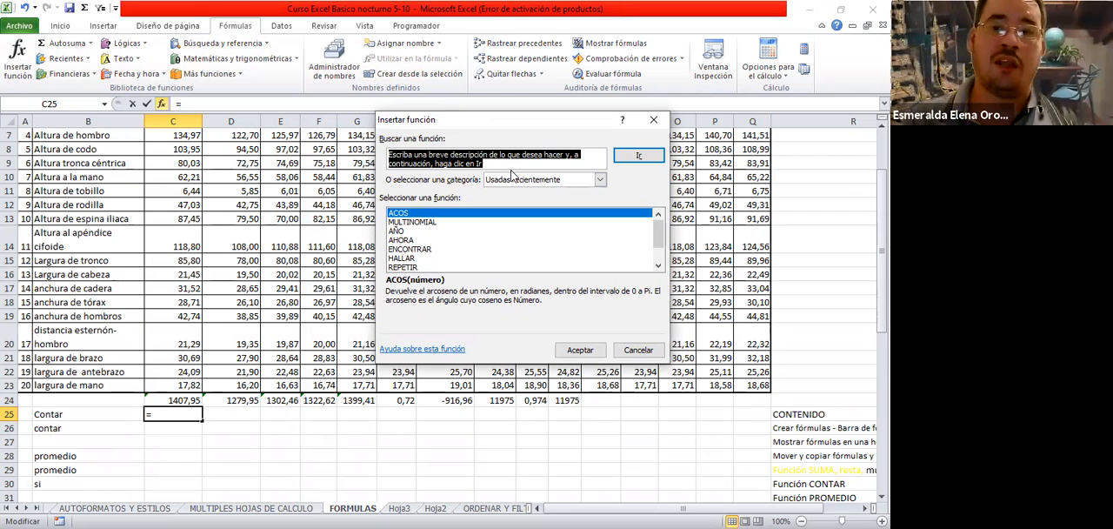
type("contar")
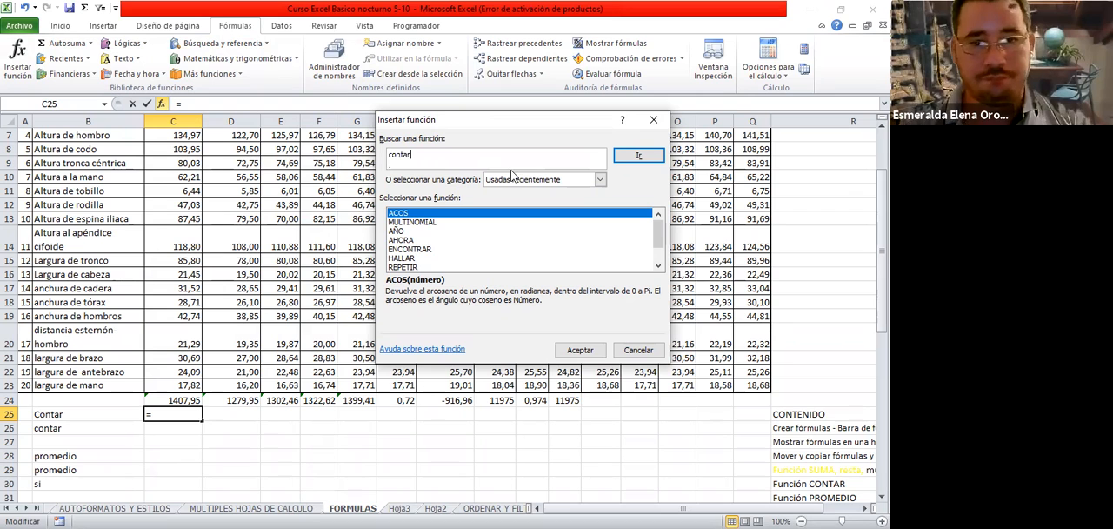
left_click(645, 161)
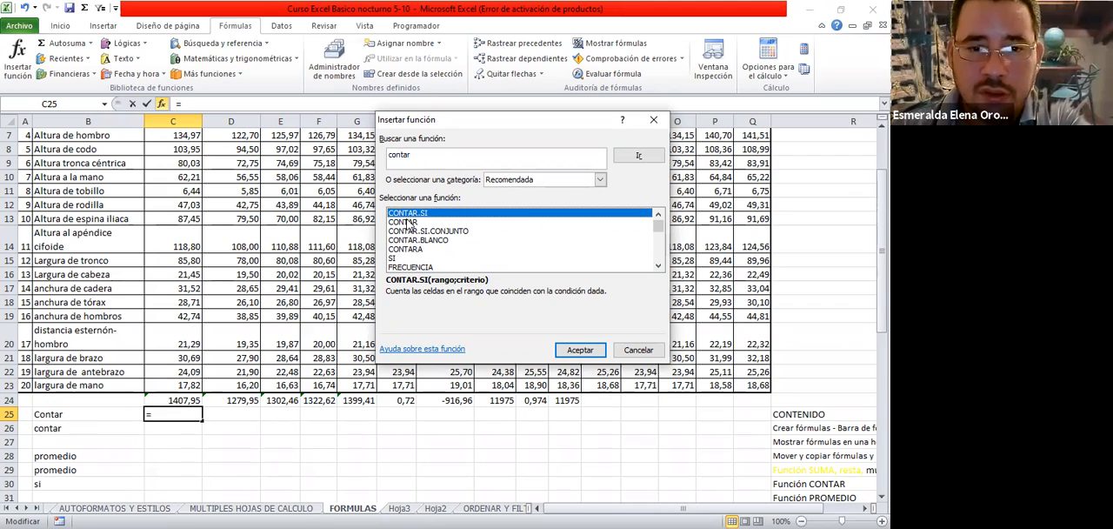
left_click(408, 223)
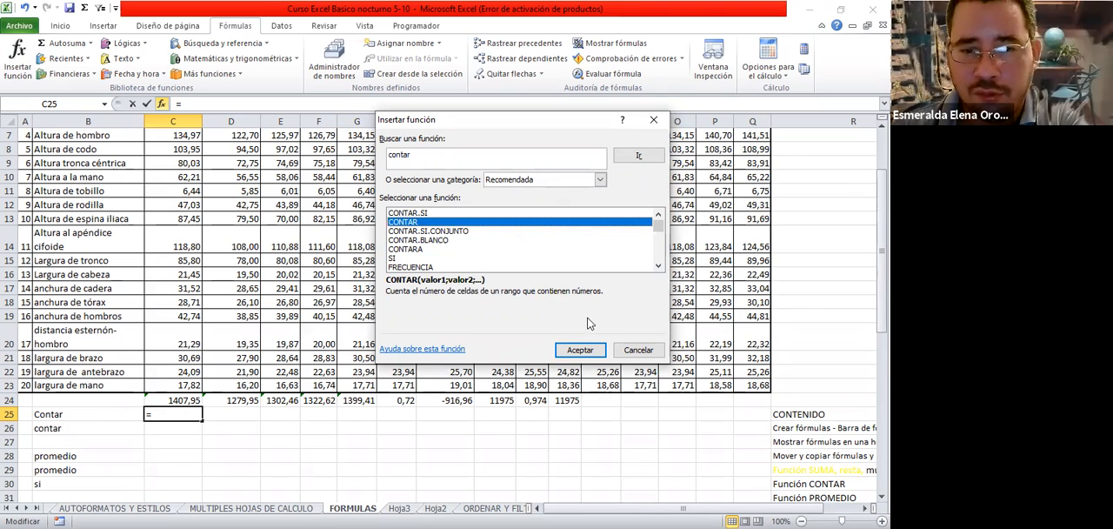
left_click(586, 356)
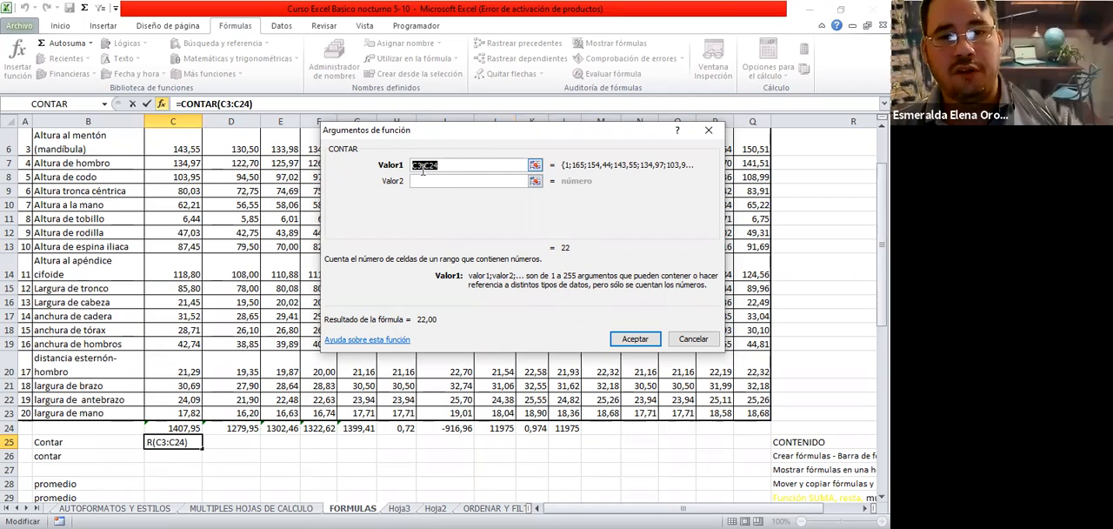
Try c1 as CONTAR's first argument, go through the additional value fields and clear the entry
type("c1")
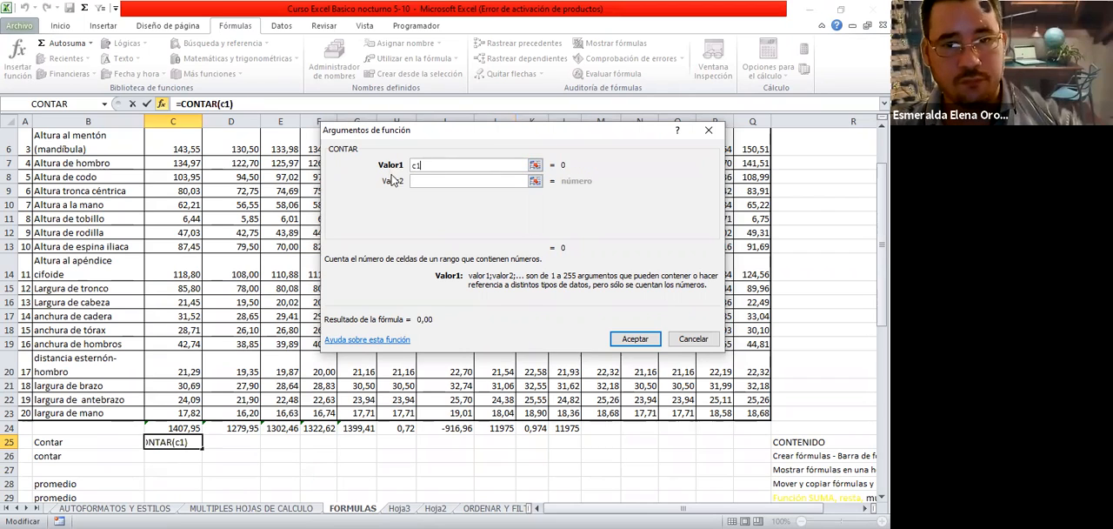
left_click(420, 181)
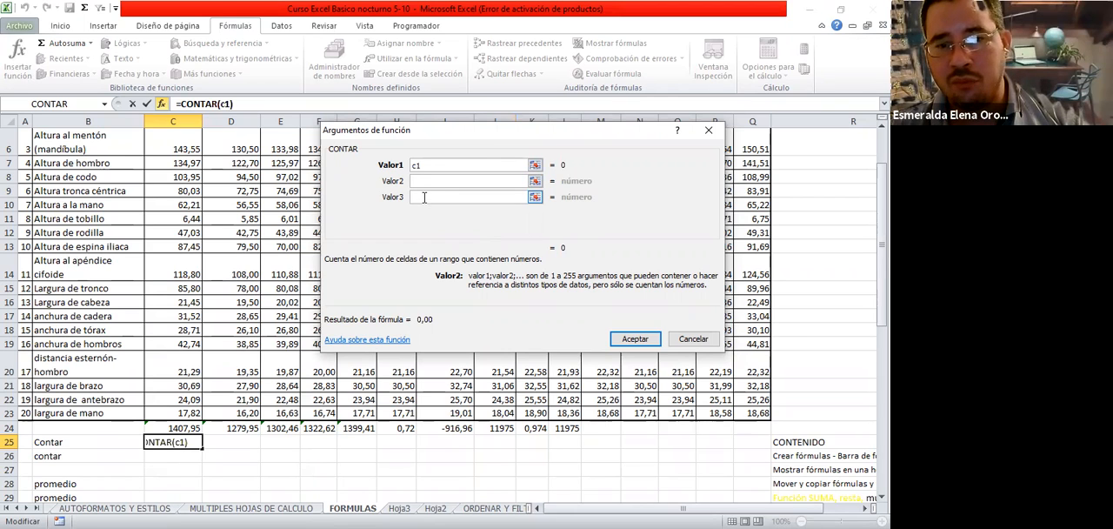
left_click(440, 197)
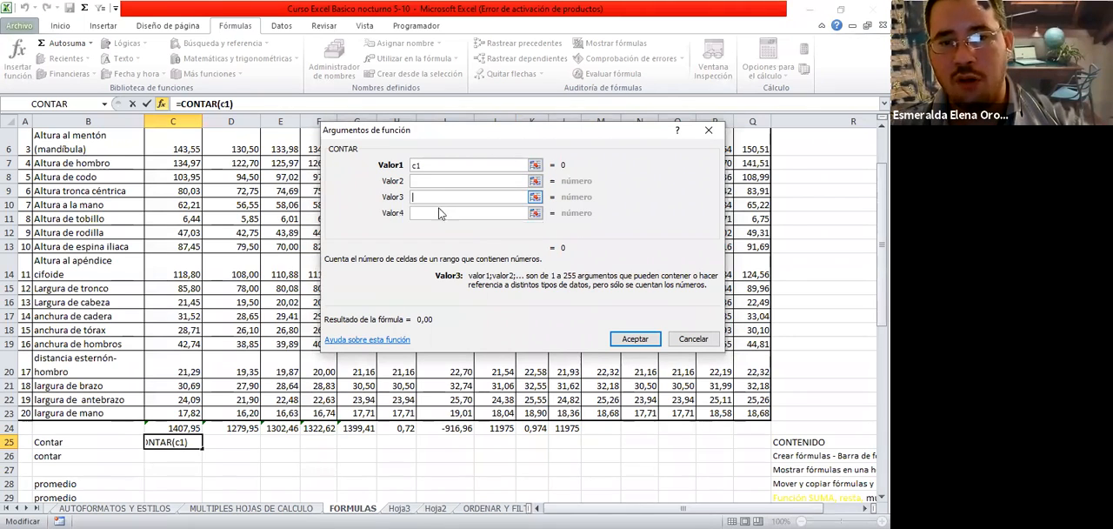
left_click(427, 213)
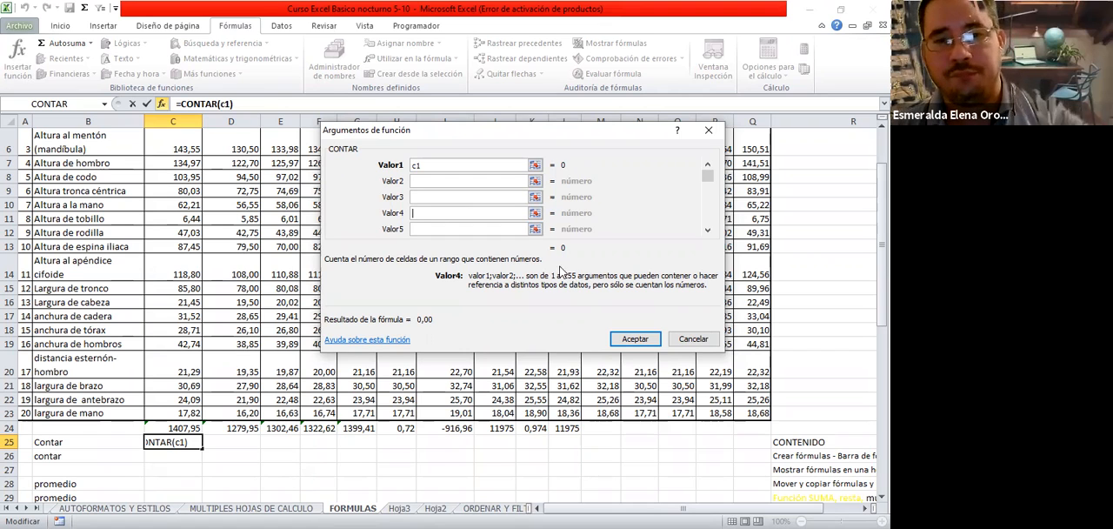
left_click(431, 163)
key("BackSpace")
key("BackSpace")
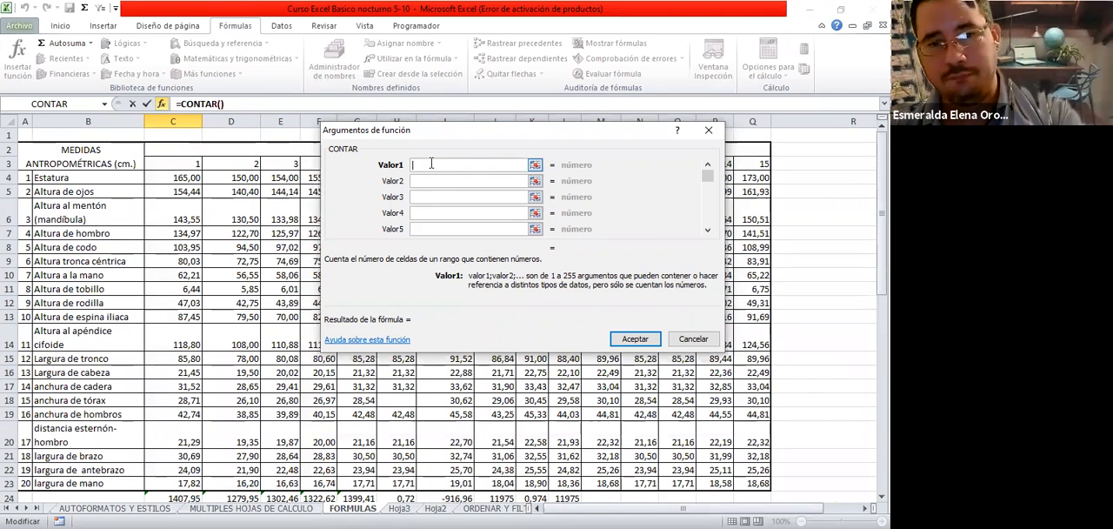
Set CONTAR's first argument to the range C4:Q23 by picking it on the sheet and insert the formula in C25
left_click(536, 166)
left_click(172, 179)
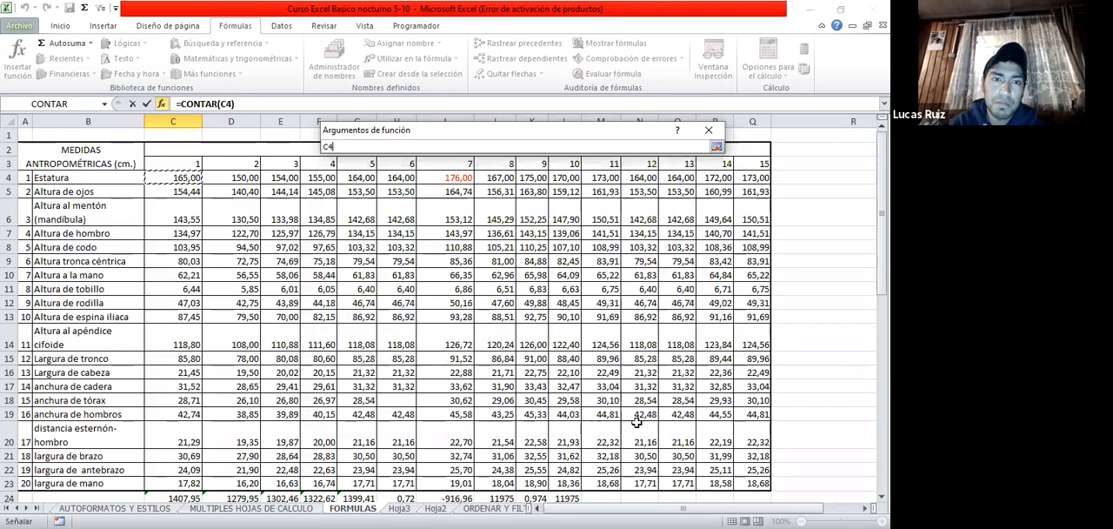
left_click(749, 480, "shift")
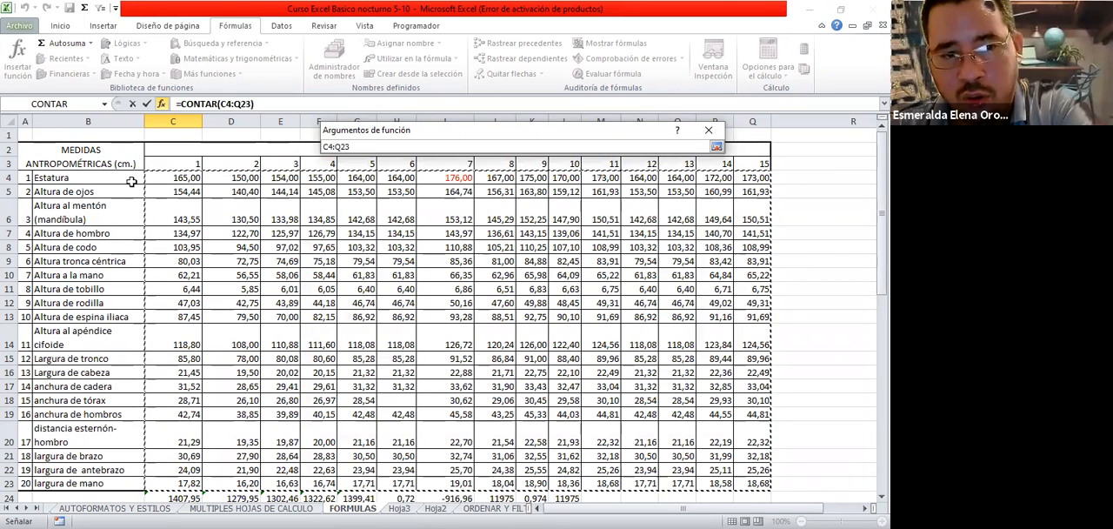
left_click(718, 147)
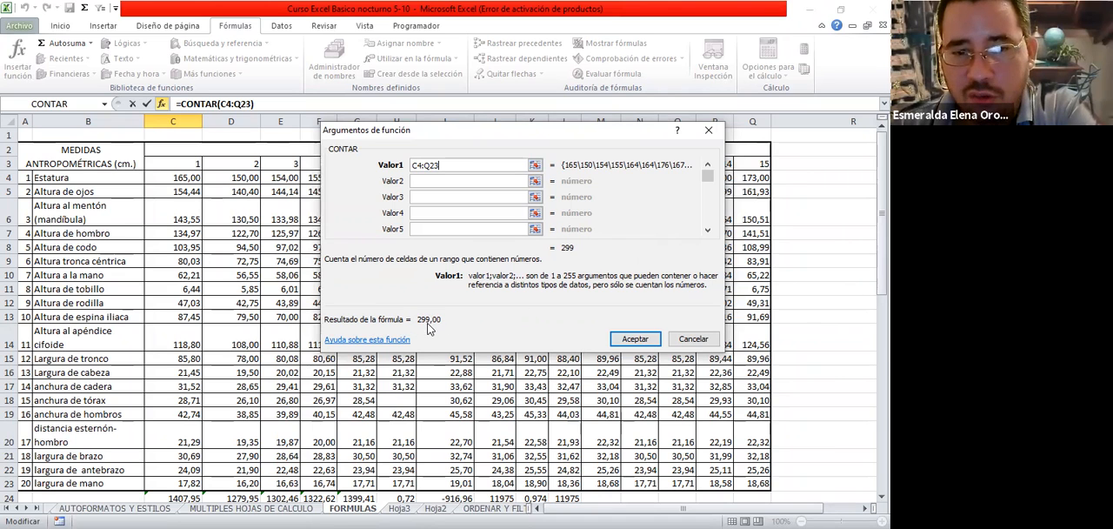
left_click(635, 338)
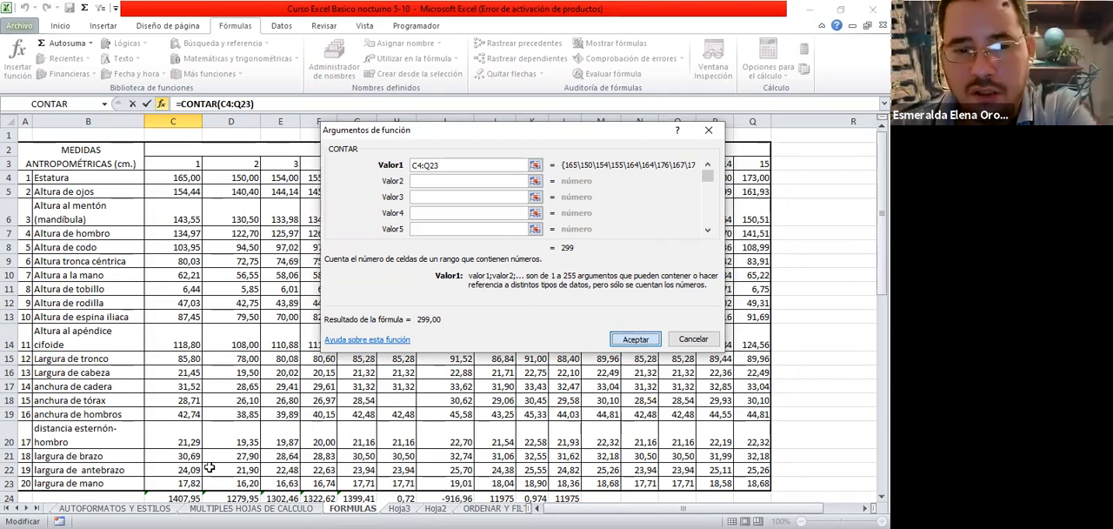
scroll(205, 452, "down", 1)
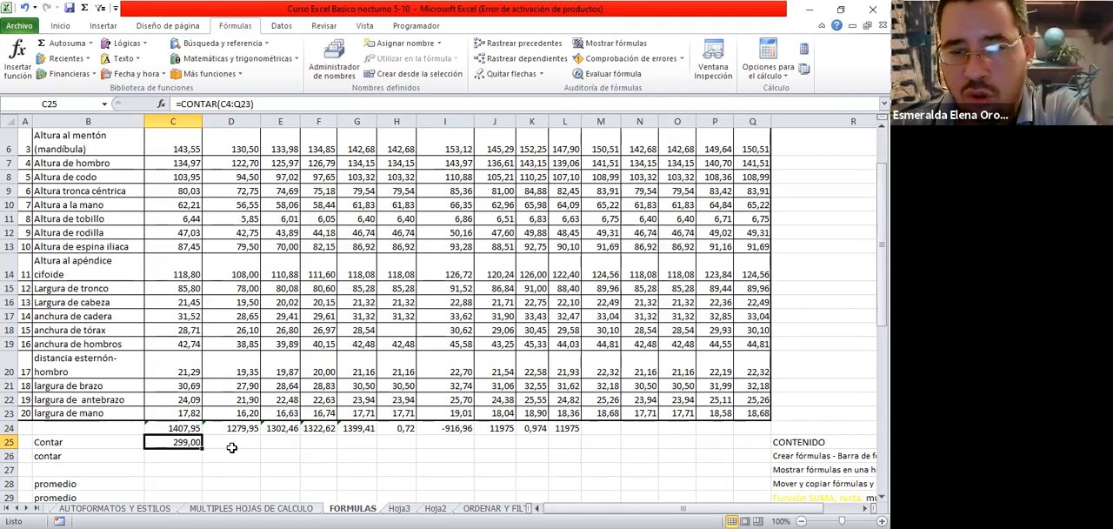
Highlight range C4:Q23 again to compare its cell count with the CONTAR result in C25
scroll(214, 204, "up", 1)
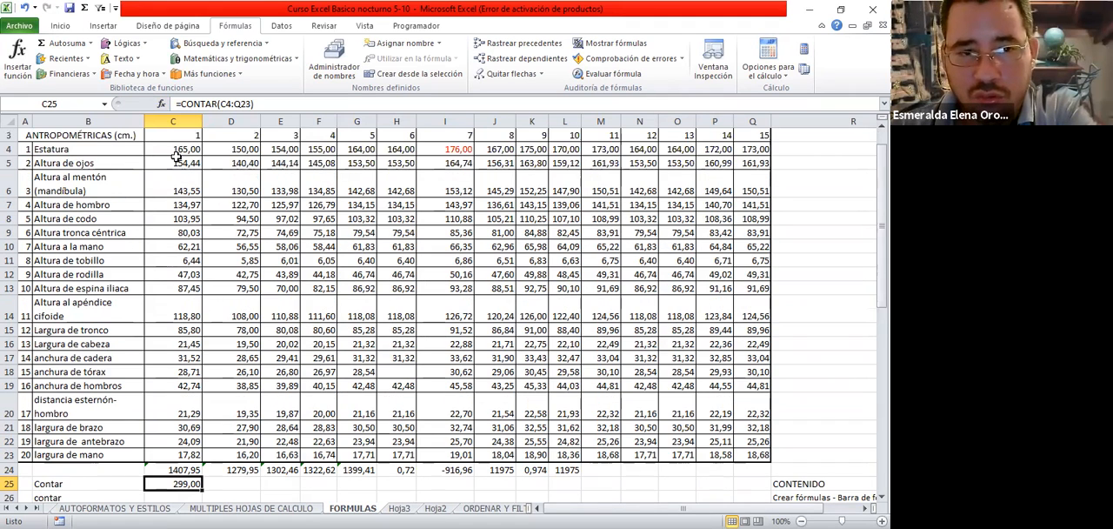
left_click_drag(178, 149, 754, 455)
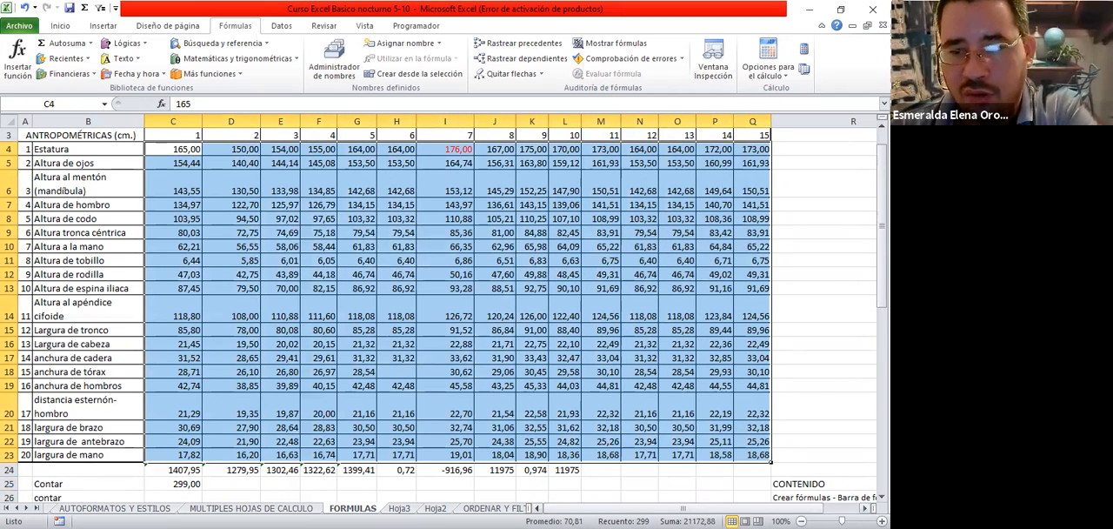
scroll(229, 398, "down", 2)
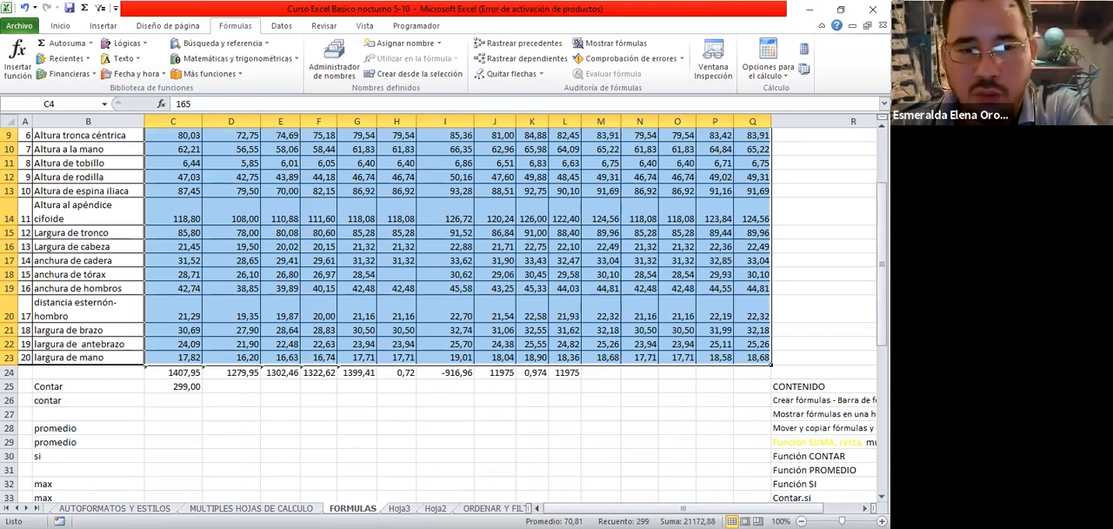
left_click(165, 382)
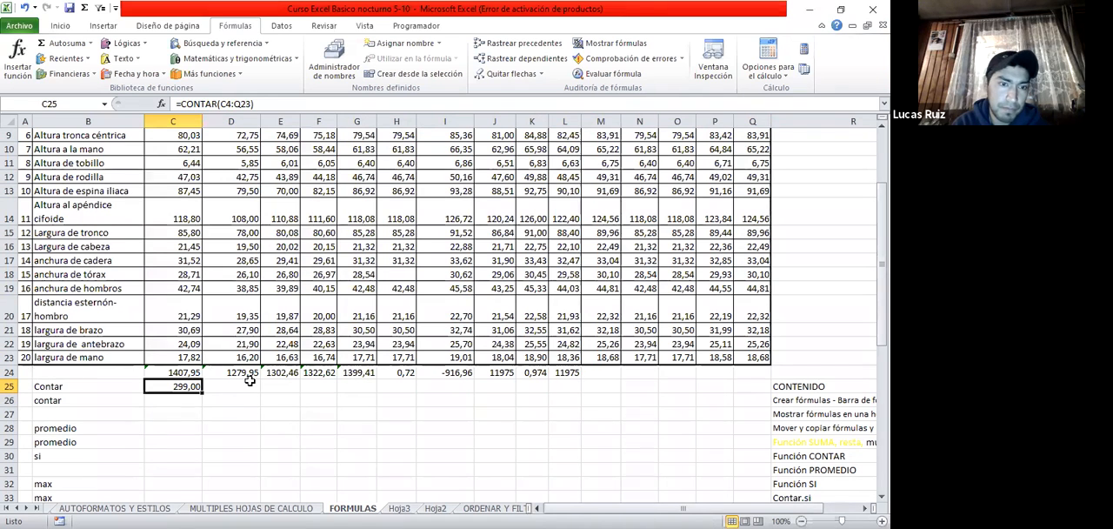
Begin a formula in cell C26 with =contar to list the matching functions
key("Return")
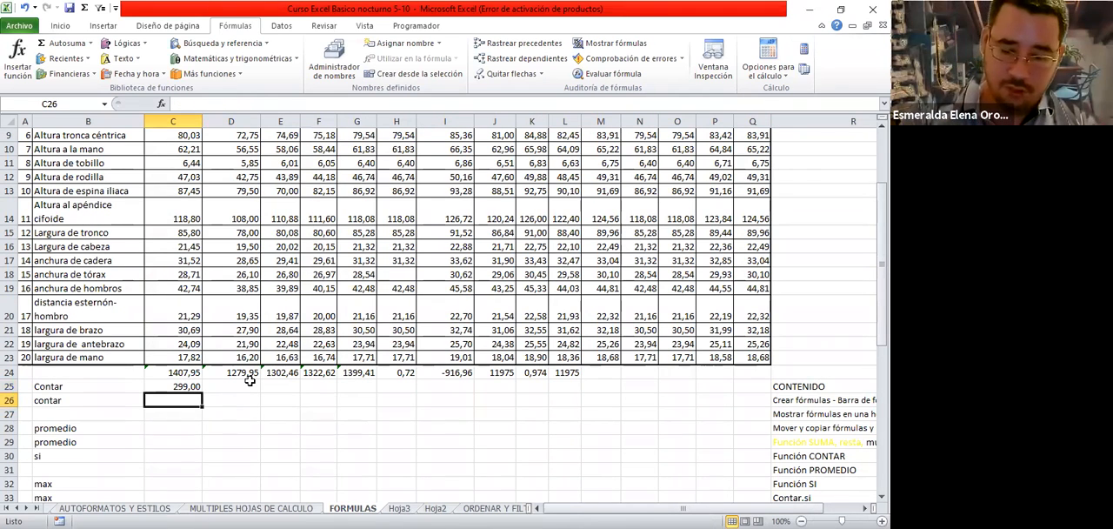
type("=")
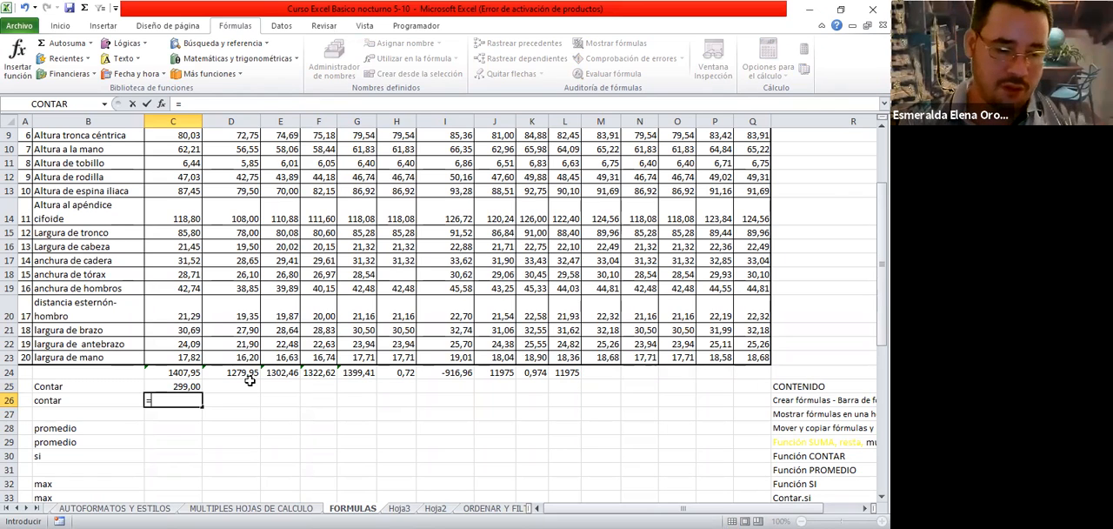
type("c")
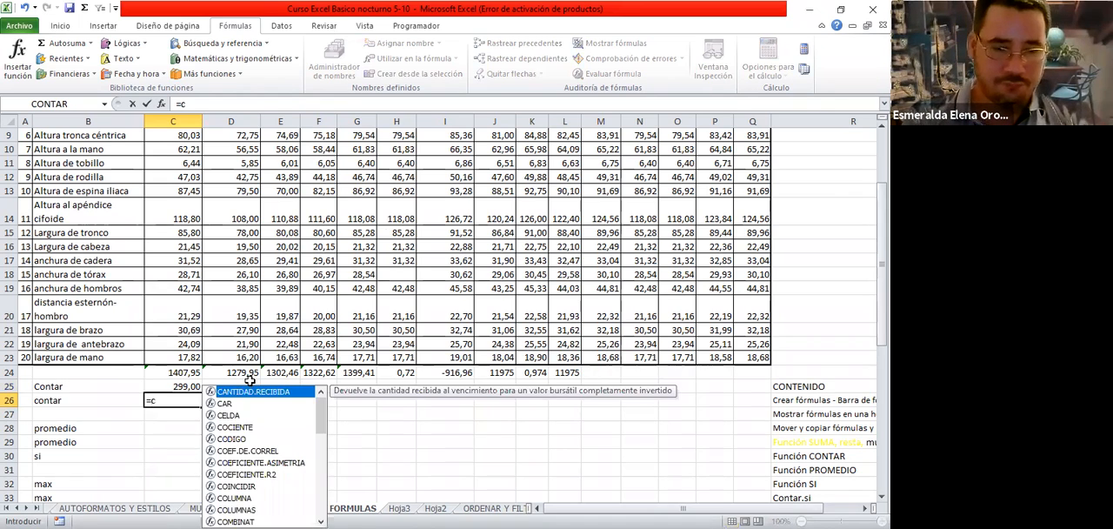
type("ontare")
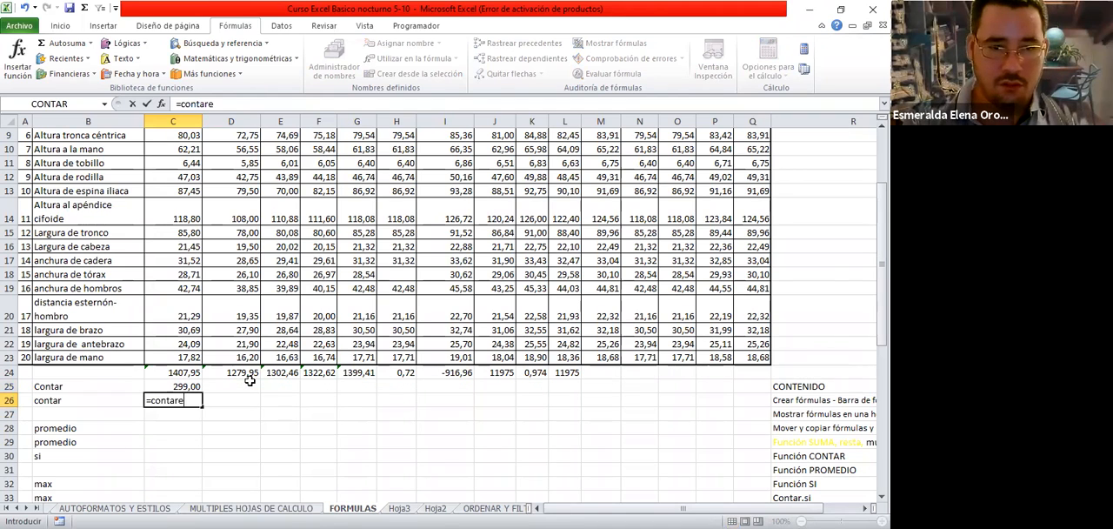
key("BackSpace")
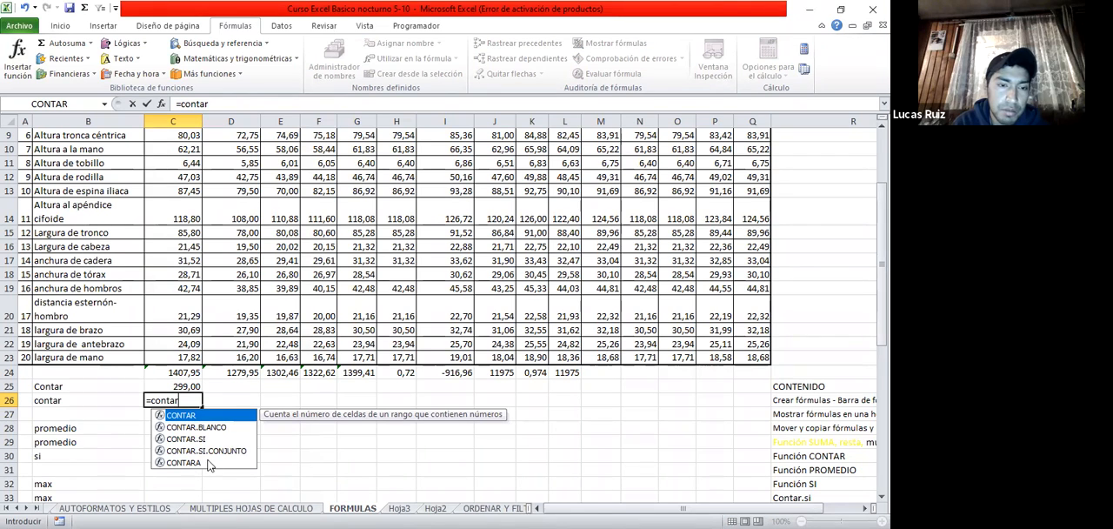
Read the descriptions of the suggested functions CONTAR.BLANCO, CONTAR.SI, CONTAR.SI.CONJUNTO and CONTARA
left_click(183, 430)
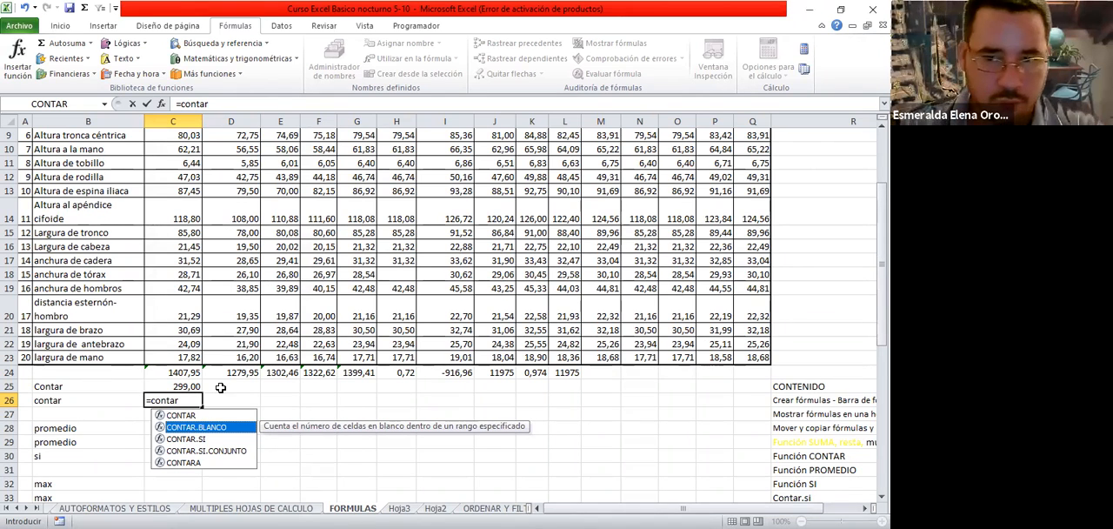
left_click(186, 439)
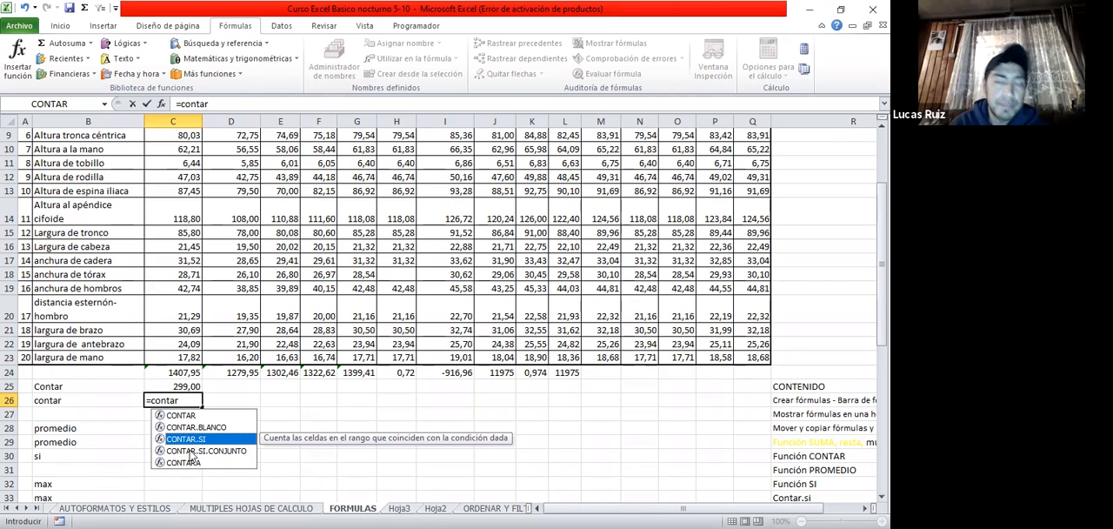
left_click(190, 451)
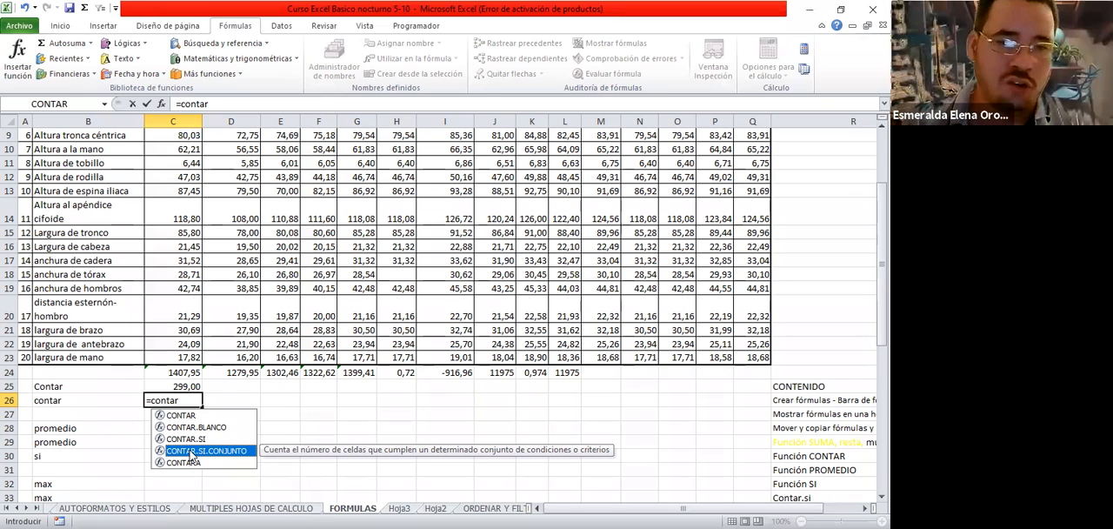
left_click(211, 465)
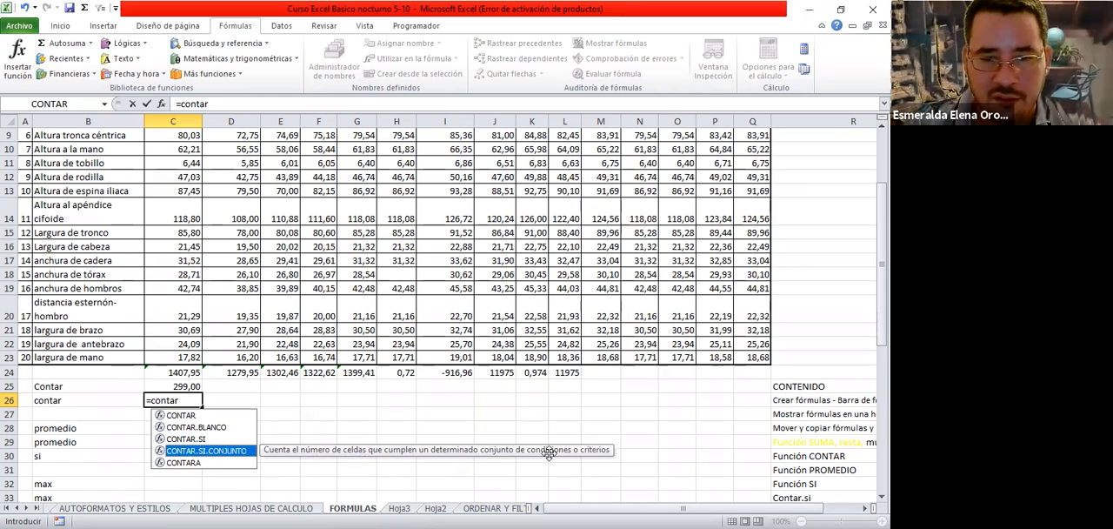
left_click(206, 464)
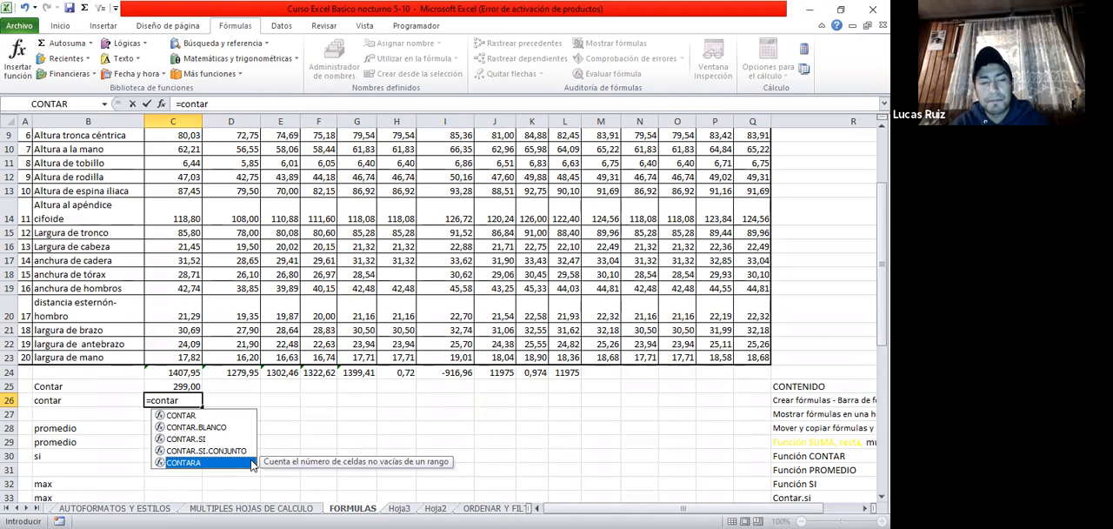
Complete the function name in C26 as CONTAR from the suggested functions
left_click(190, 417)
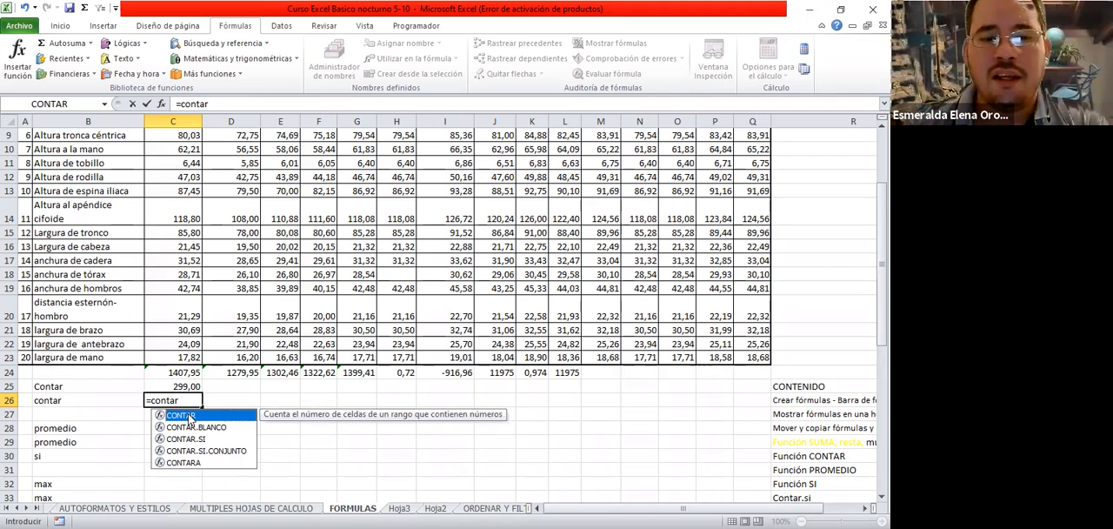
double_click(190, 415)
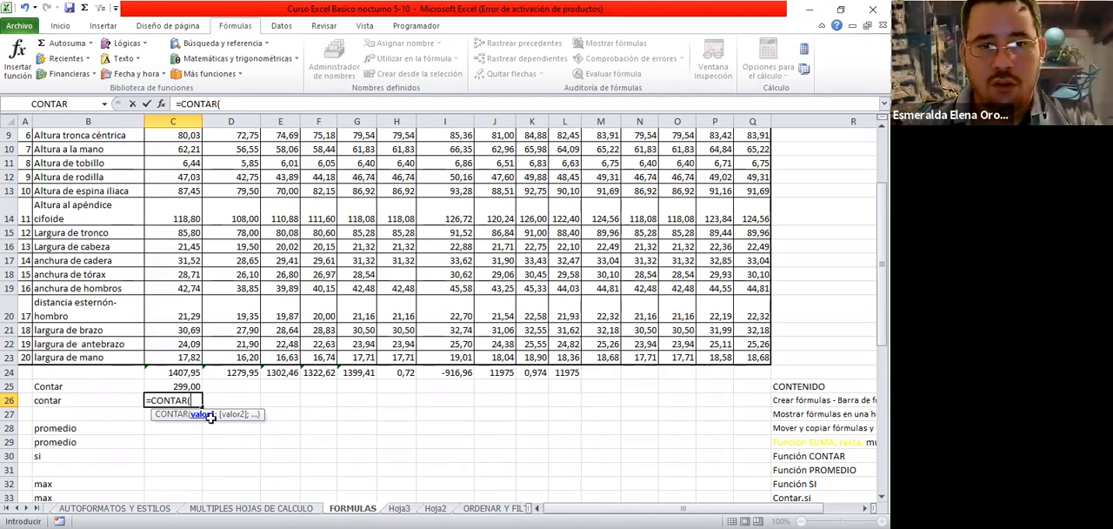
scroll(209, 458, "up", 1)
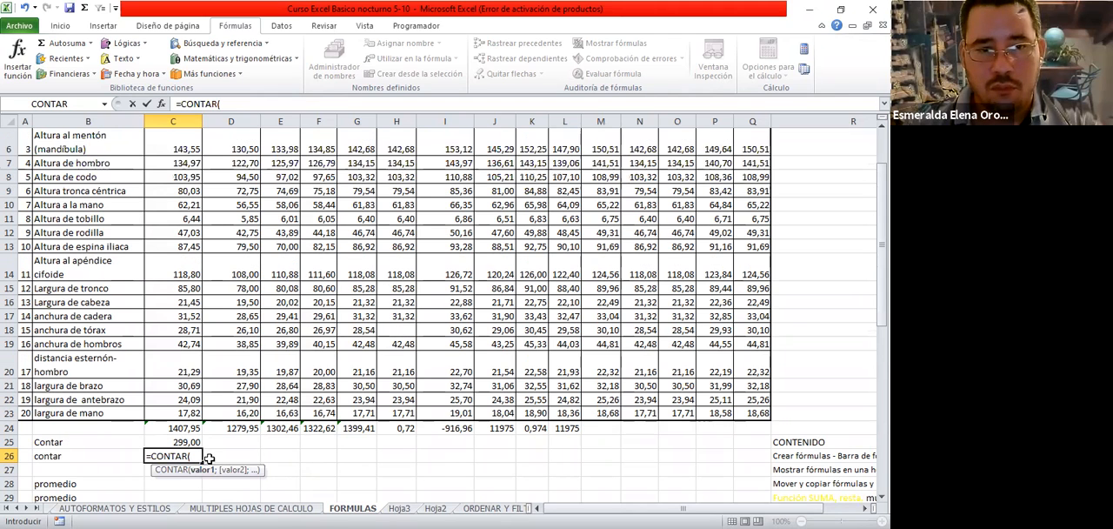
scroll(233, 208, "up", 2)
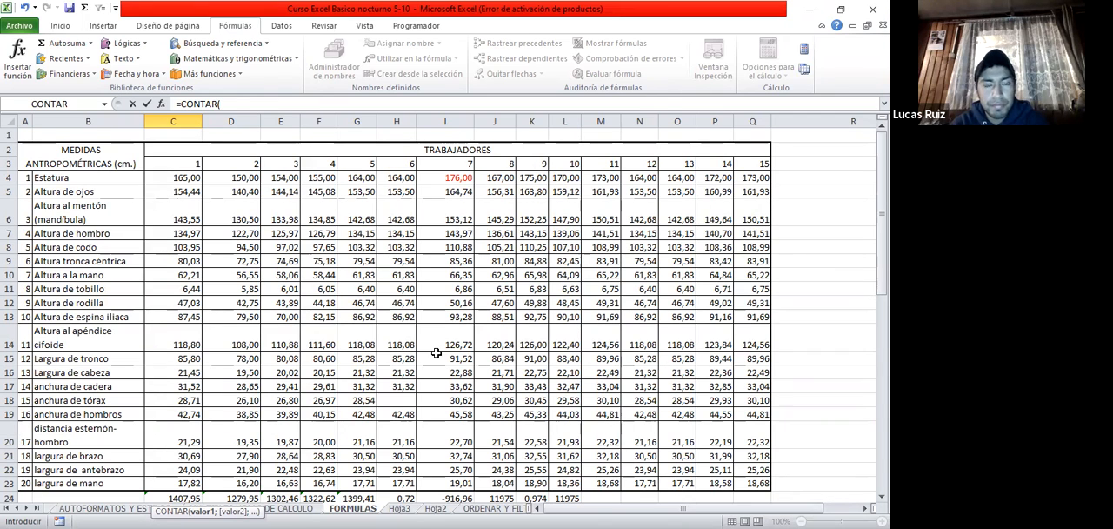
Write the range c4:q23 as CONTAR's argument, close the parenthesis and confirm the formula in C26
type("c")
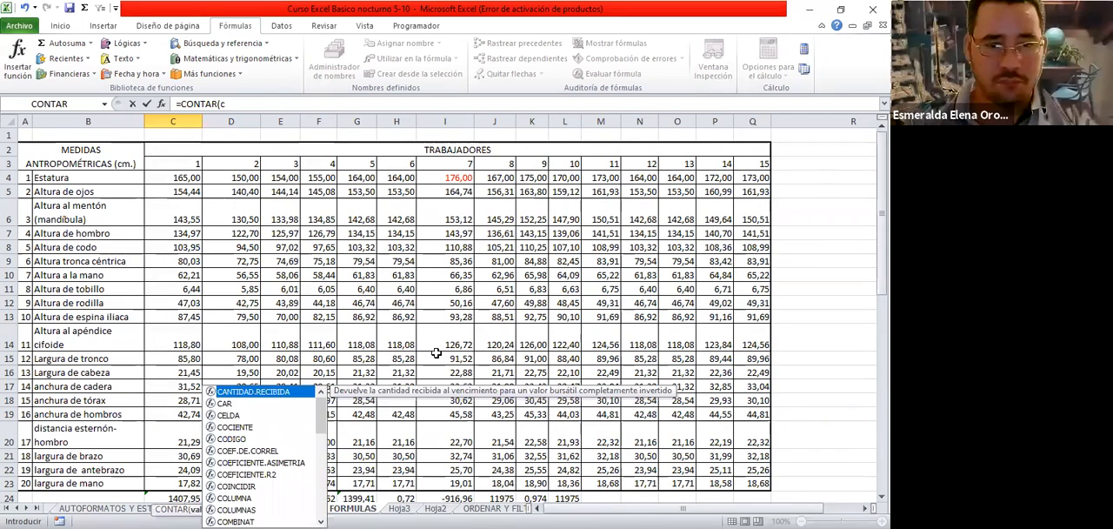
type("4:")
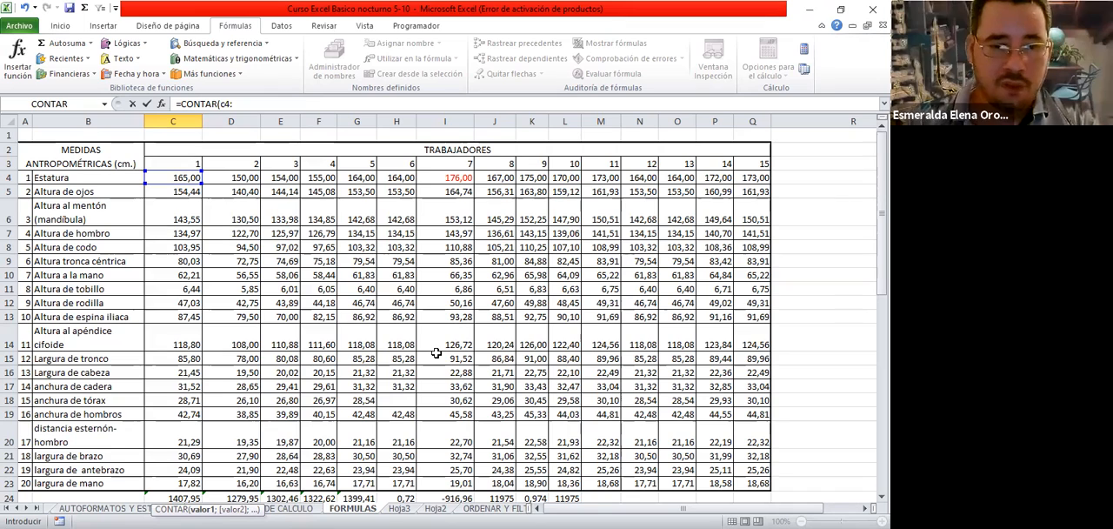
type("q2")
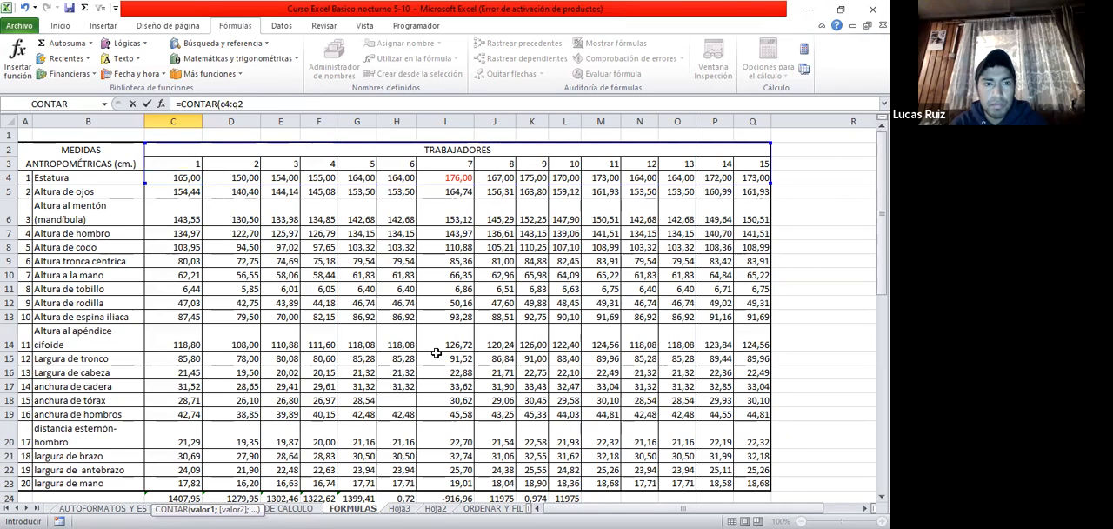
type("9")
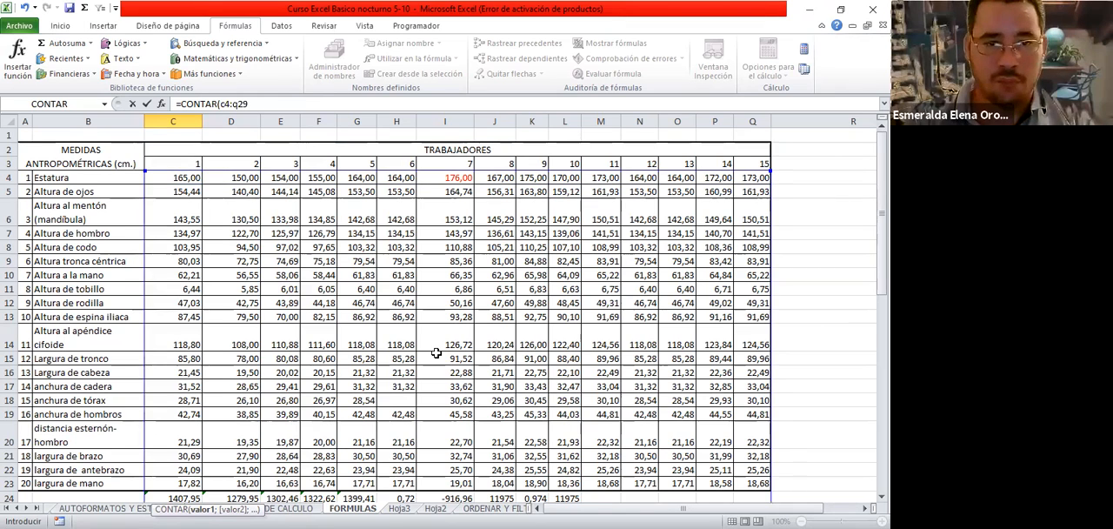
key("BackSpace")
type("0")
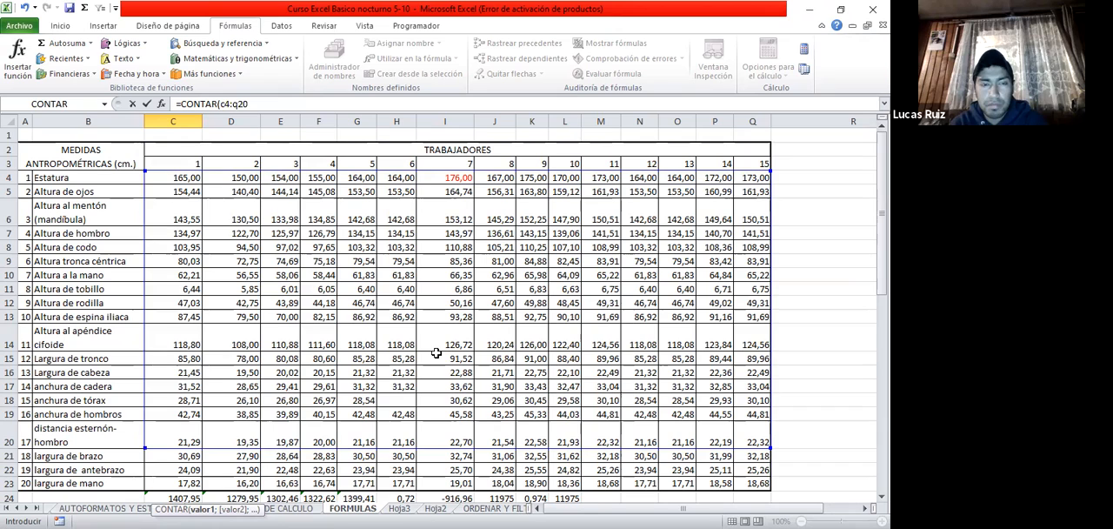
key("BackSpace")
type("3")
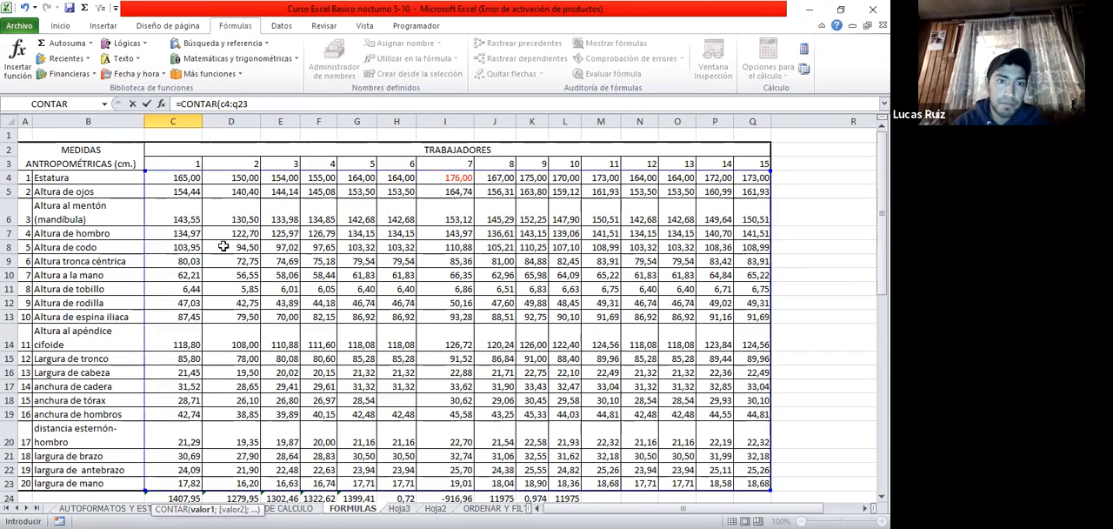
scroll(224, 247, "down", 2)
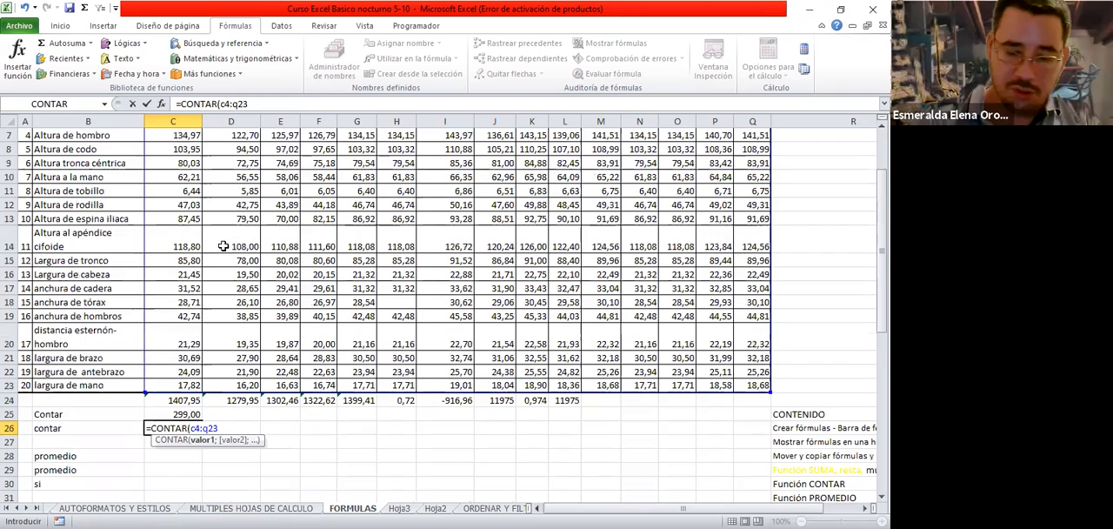
type(")")
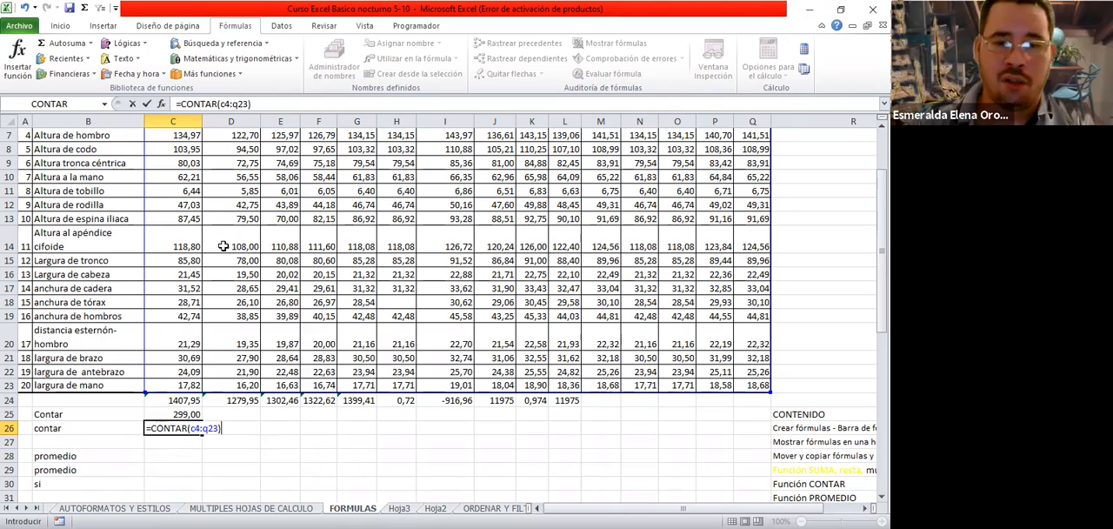
key("Return")
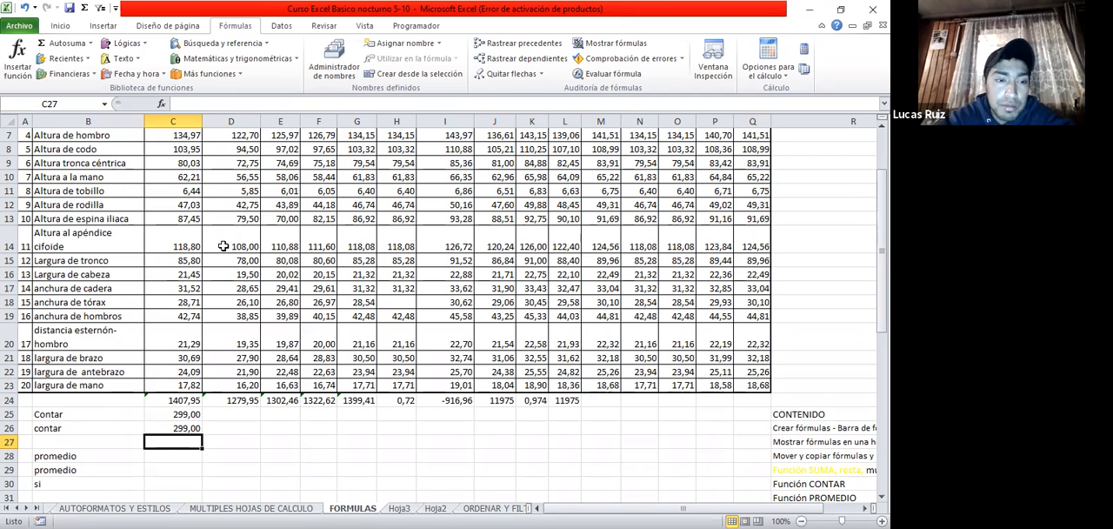
Fill the content-list cell R30, Función CONTAR, with yellow to mark the topic as covered
scroll(242, 237, "down", 1)
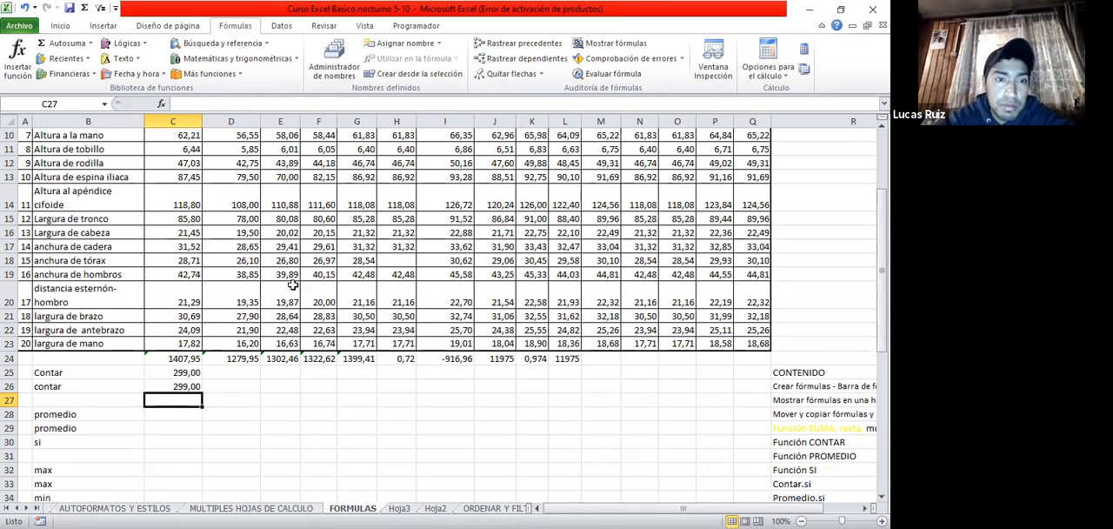
left_click(822, 444)
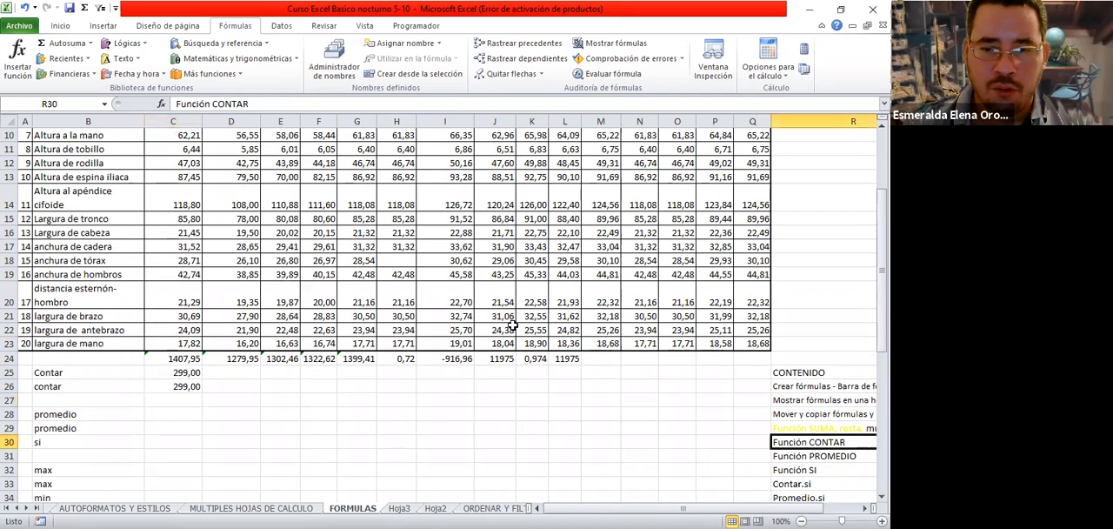
left_click(60, 25)
left_click(162, 69)
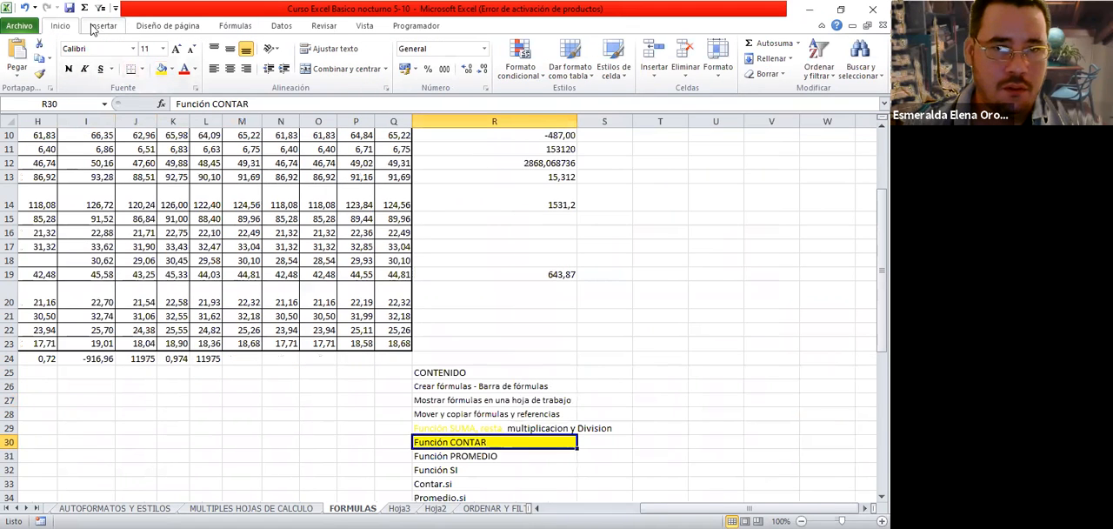
left_click(235, 26)
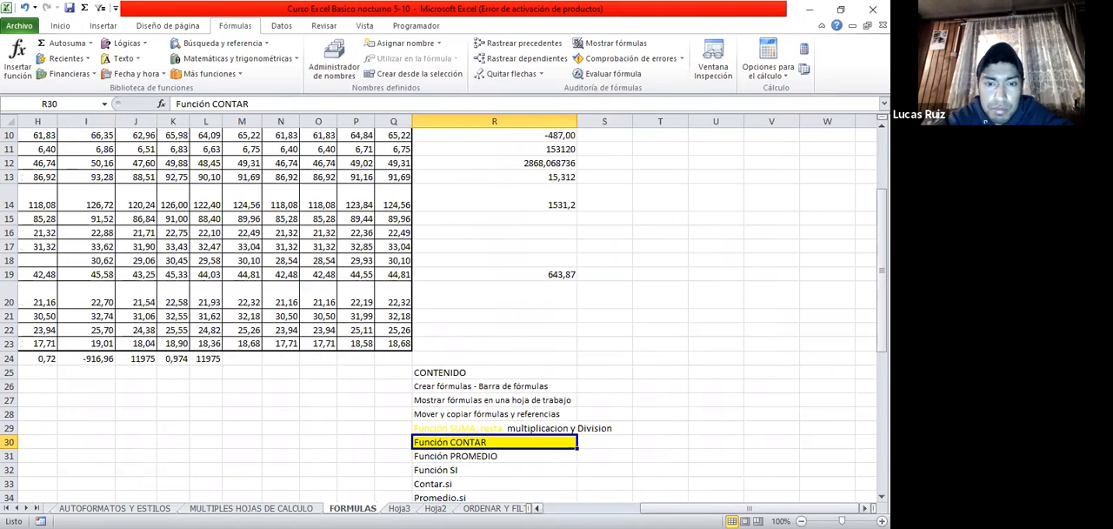
Highlight the measurement data C4:Q23 to check its average, count and sum in the selection summary
scroll(235, 409, "left", 3)
left_click(174, 414)
scroll(357, 319, "up", 2)
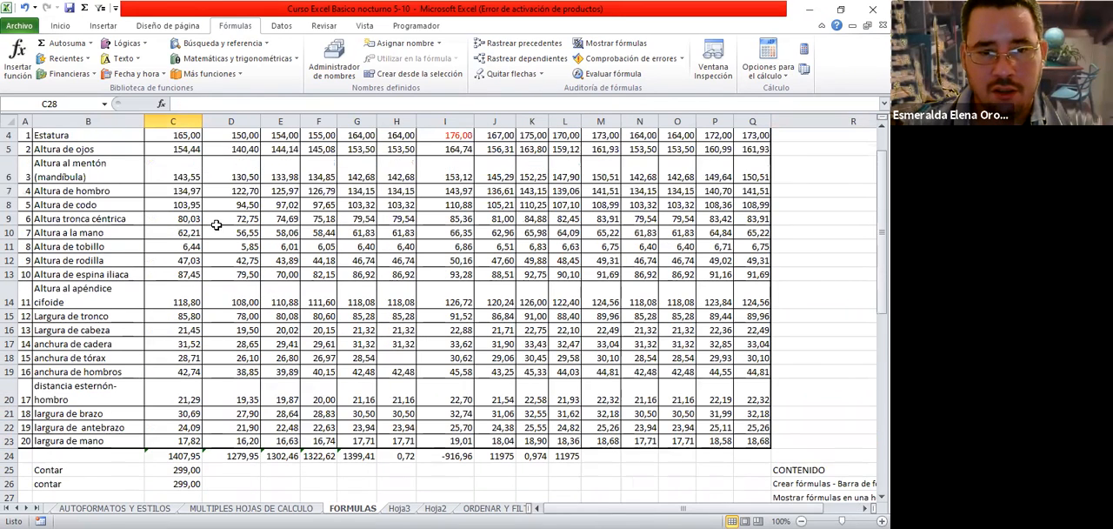
scroll(179, 187, "up", 1)
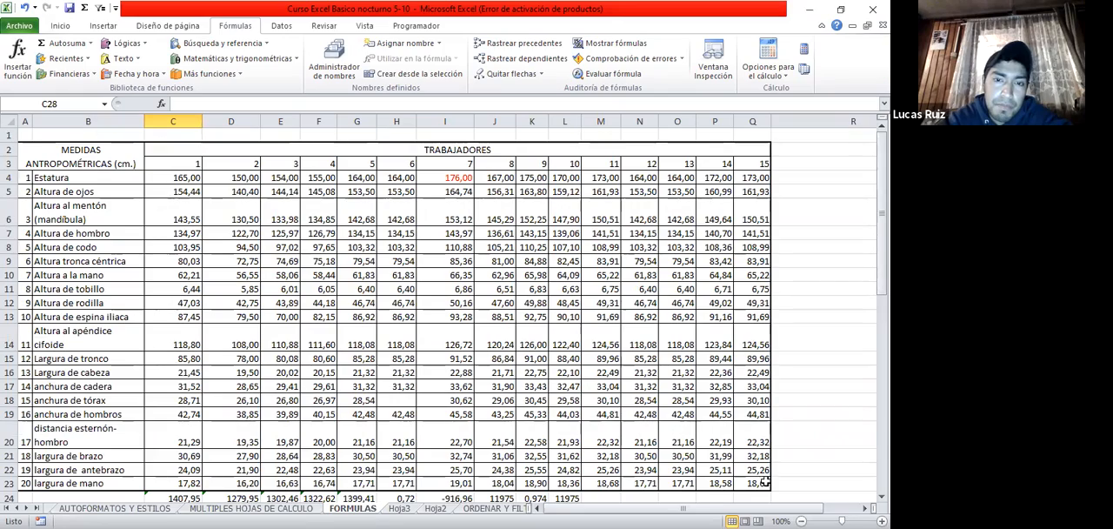
scroll(320, 308, "down", 3)
scroll(174, 179, "up", 3)
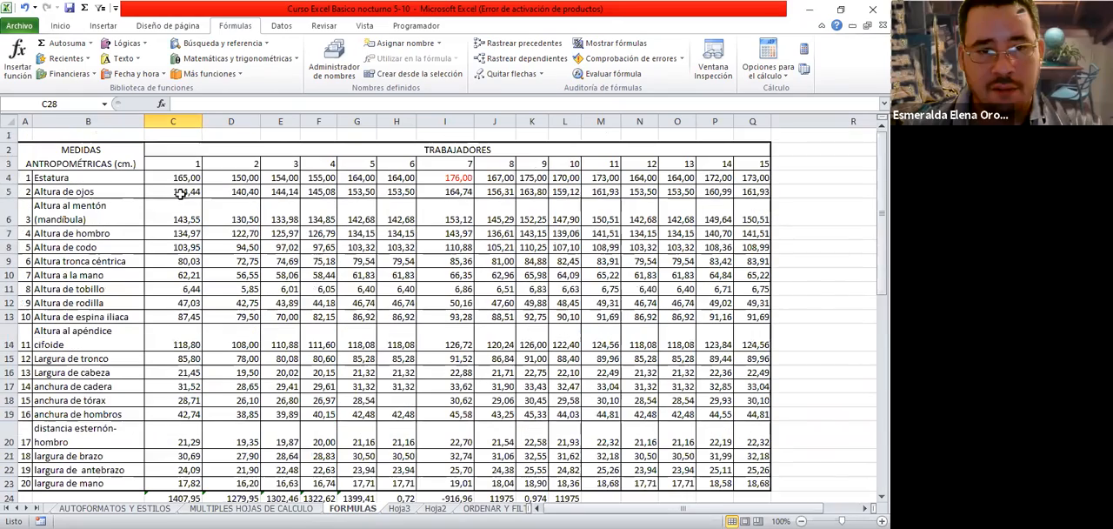
left_click_drag(174, 178, 754, 486)
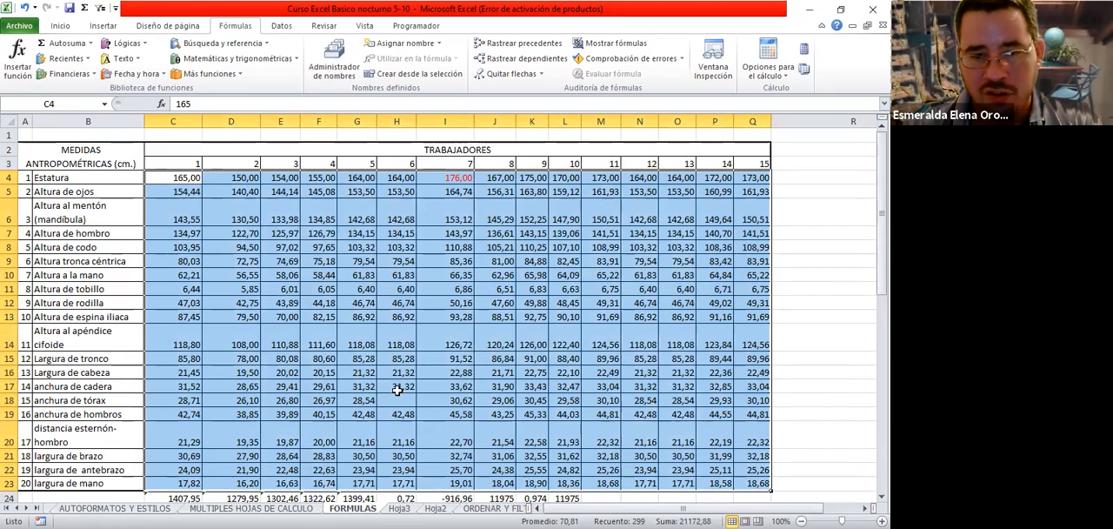
scroll(270, 452, "down", 2)
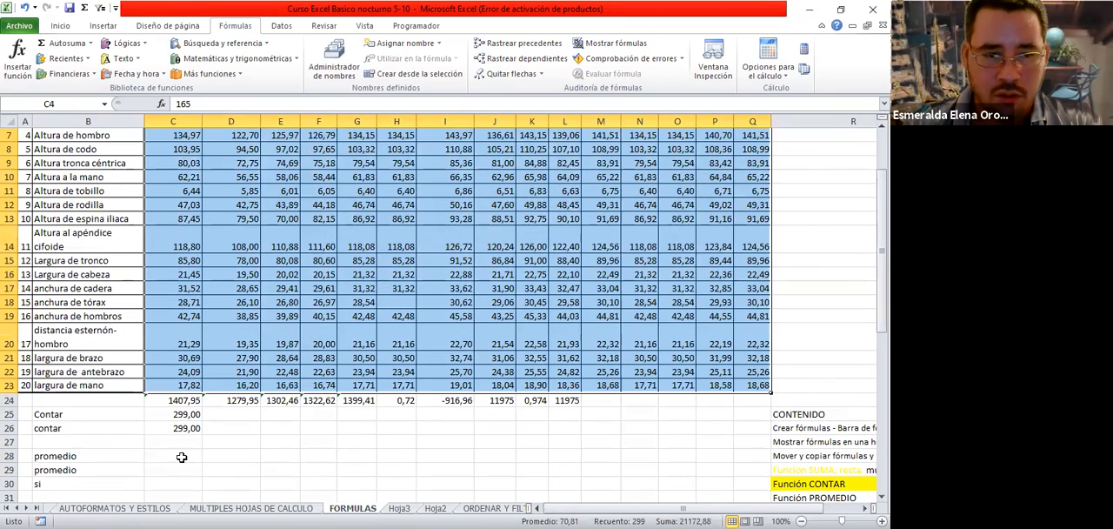
Start inserting a function in C28, beside the first promedio label, and search the function list for promedio
left_click(181, 455)
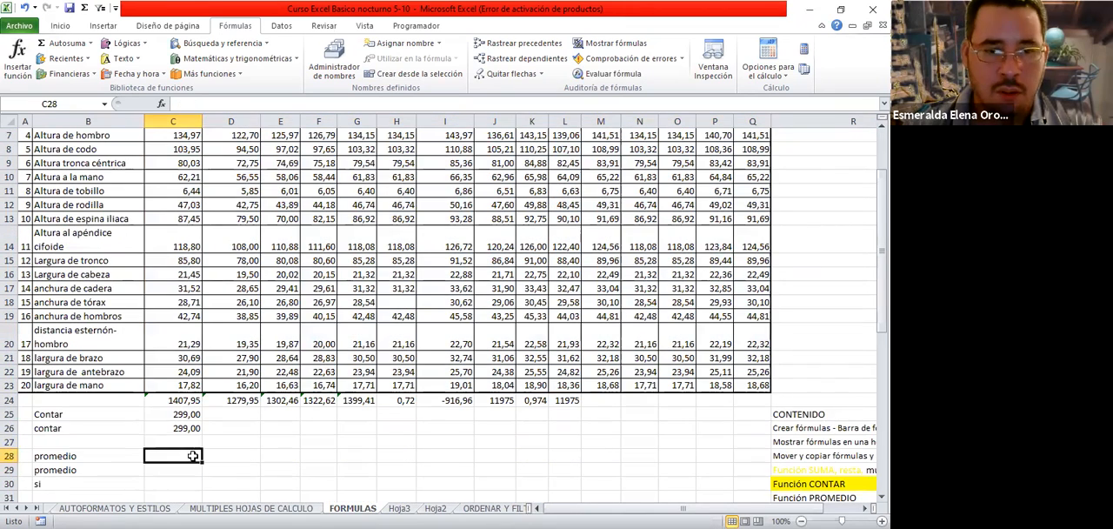
left_click(18, 56)
type("promedio")
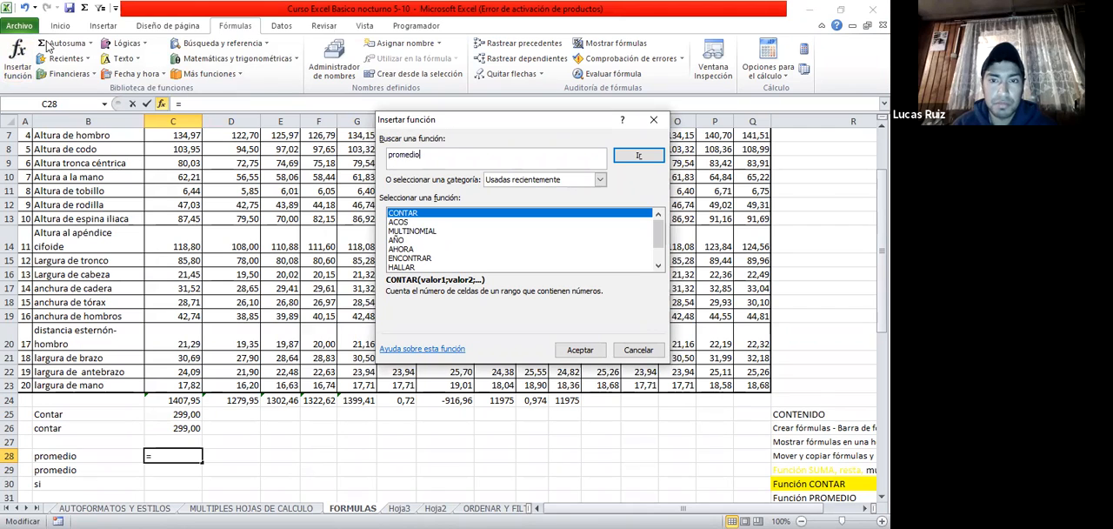
left_click(640, 157)
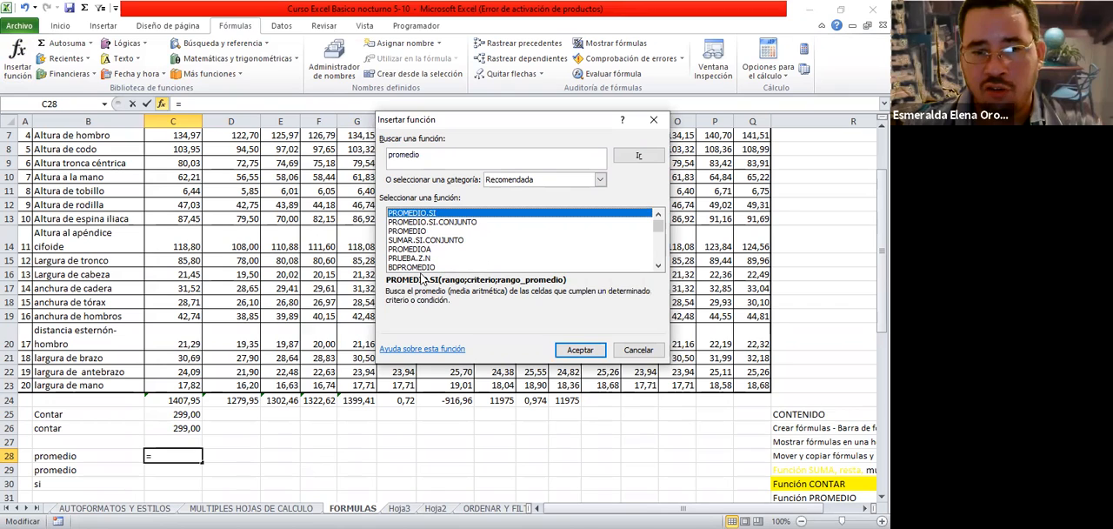
Read the descriptions of PROMEDIO.SI.CONJUNTO, PROMEDIO, SUMAR.SI.CONJUNTO, PROMEDIOA and BDPROMEDIO among the found functions
left_click(415, 222)
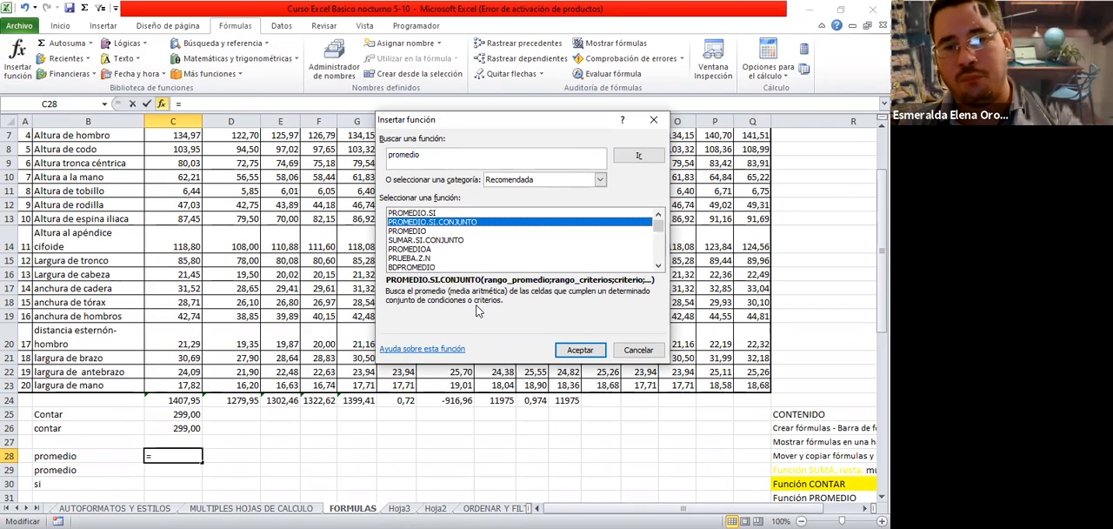
left_click(424, 231)
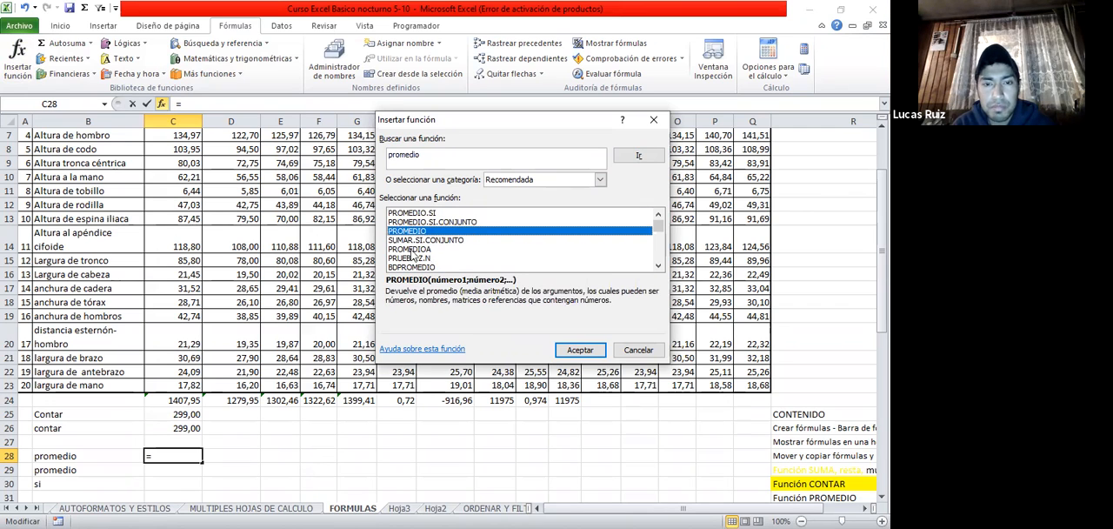
left_click(445, 242)
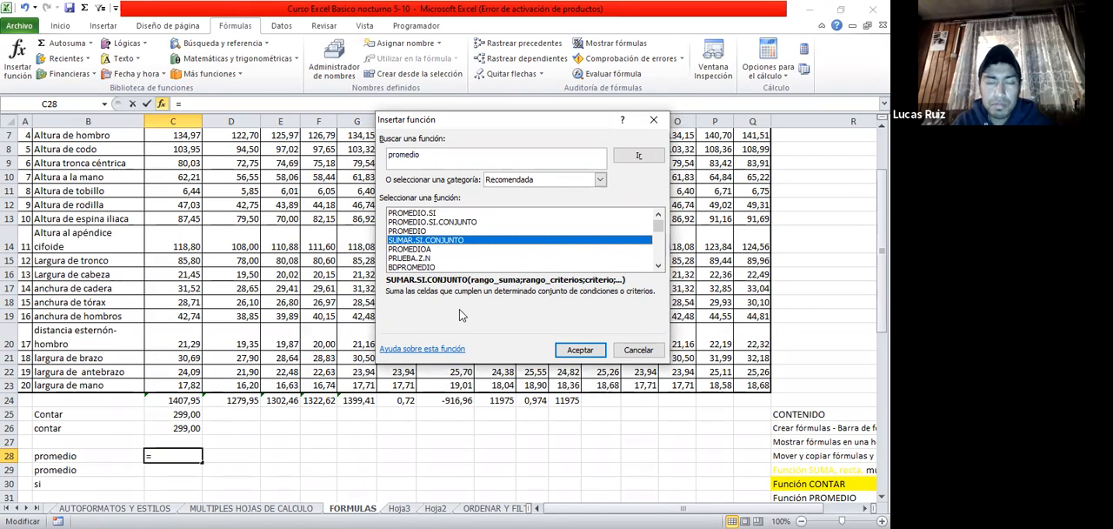
left_click(427, 249)
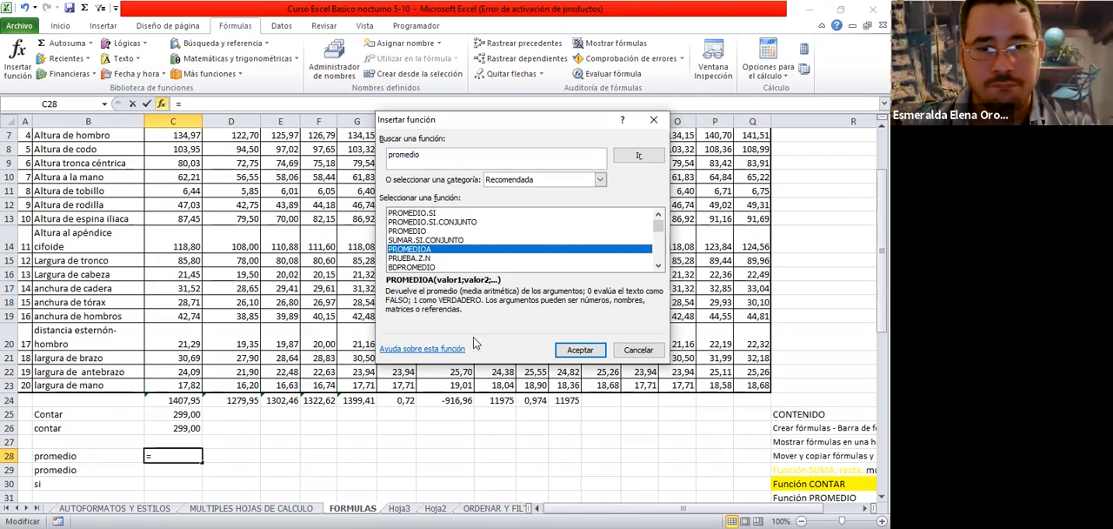
left_click(412, 268)
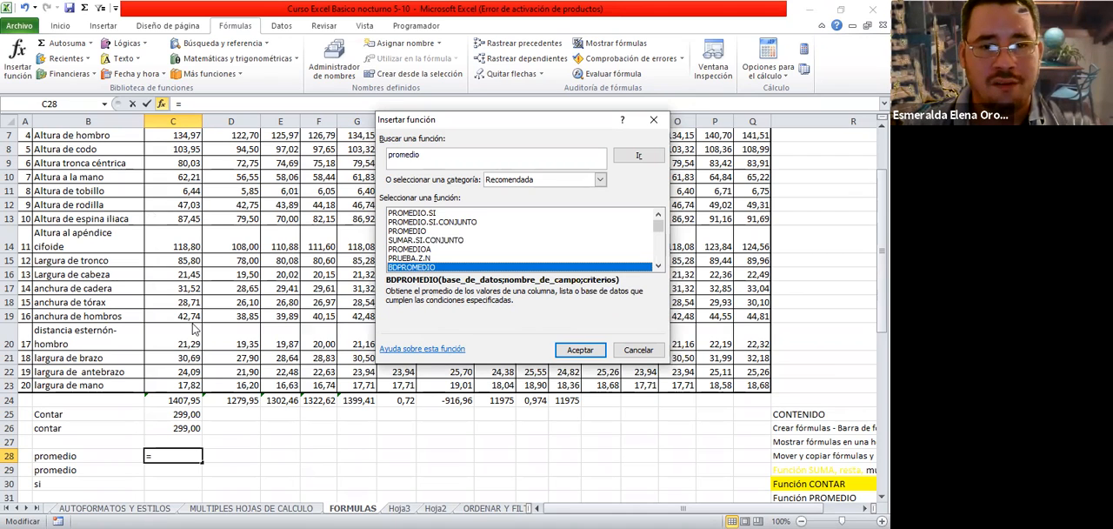
Choose PROMEDIO for C28 and set its Número1 argument to the range C4:Q23 by picking it on the sheet
left_click(414, 230)
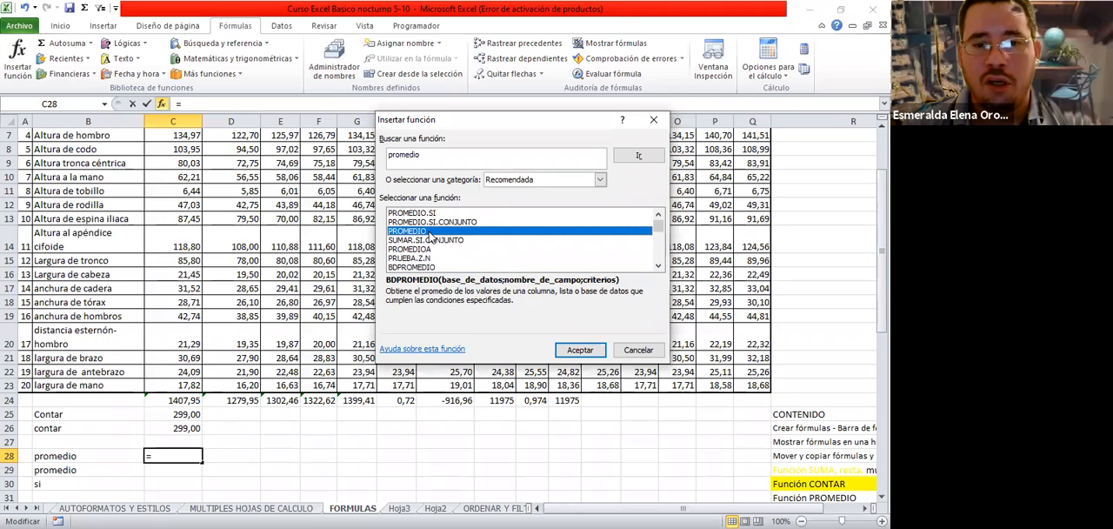
left_click(580, 350)
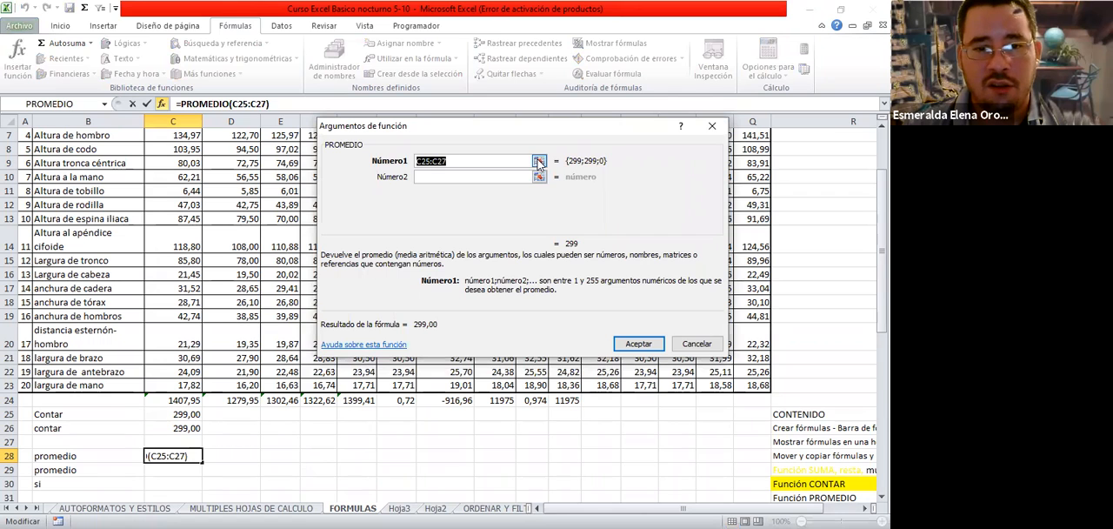
scroll(191, 186, "up", 2)
left_click(190, 182)
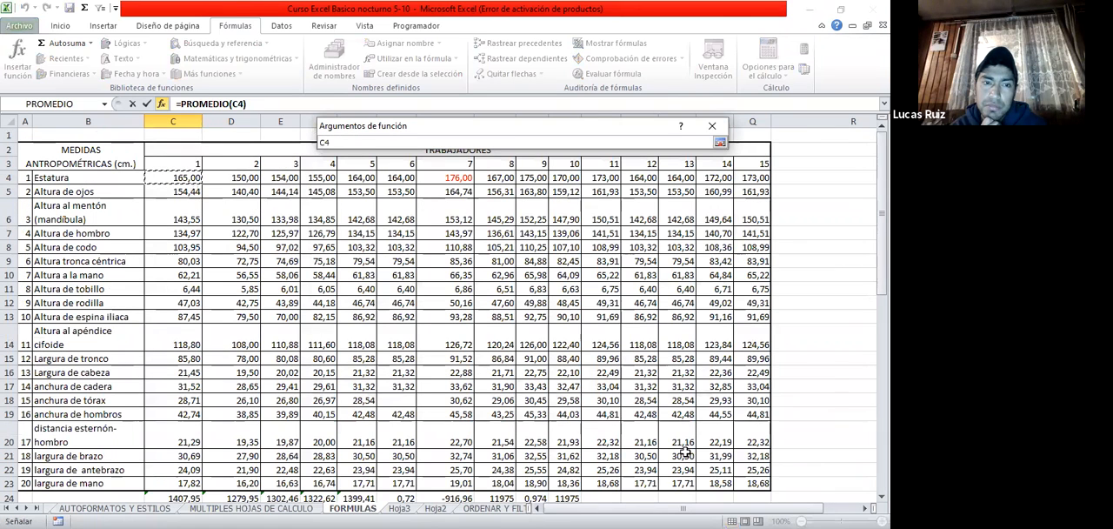
left_click(747, 483, "shift")
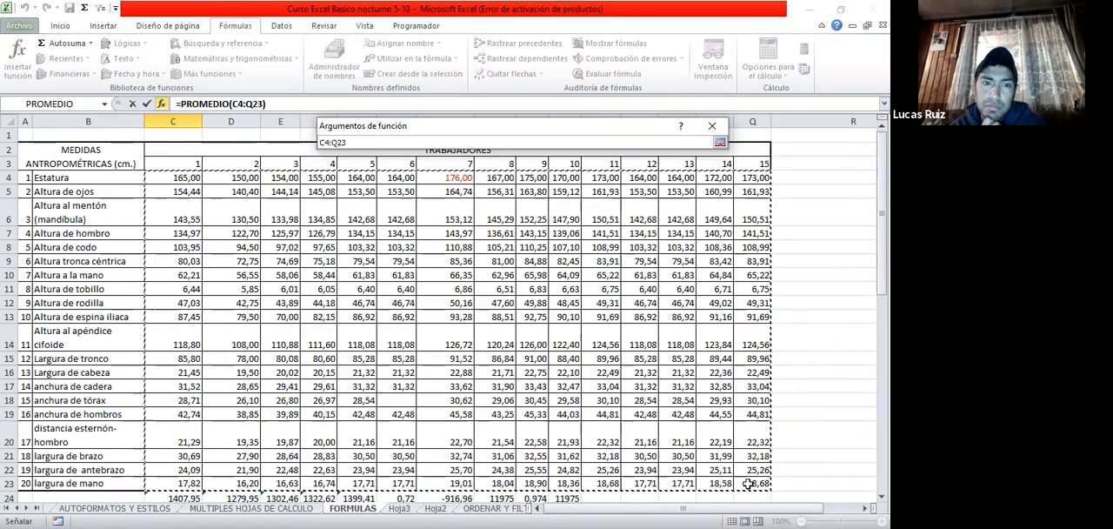
left_click(720, 141)
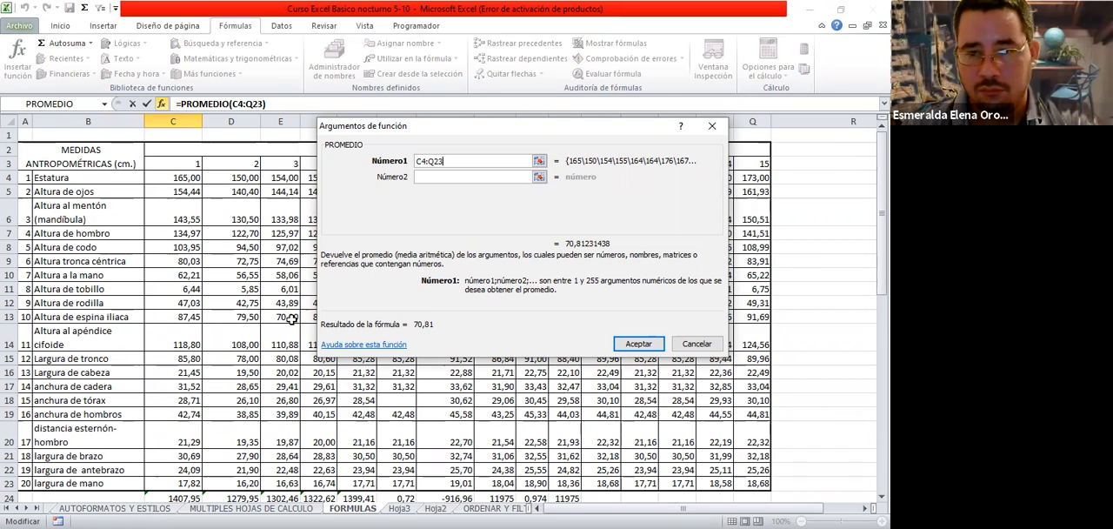
Try adding the range I38:J57 as PROMEDIO's Número2 argument by picking it on the sheet
left_click(443, 177)
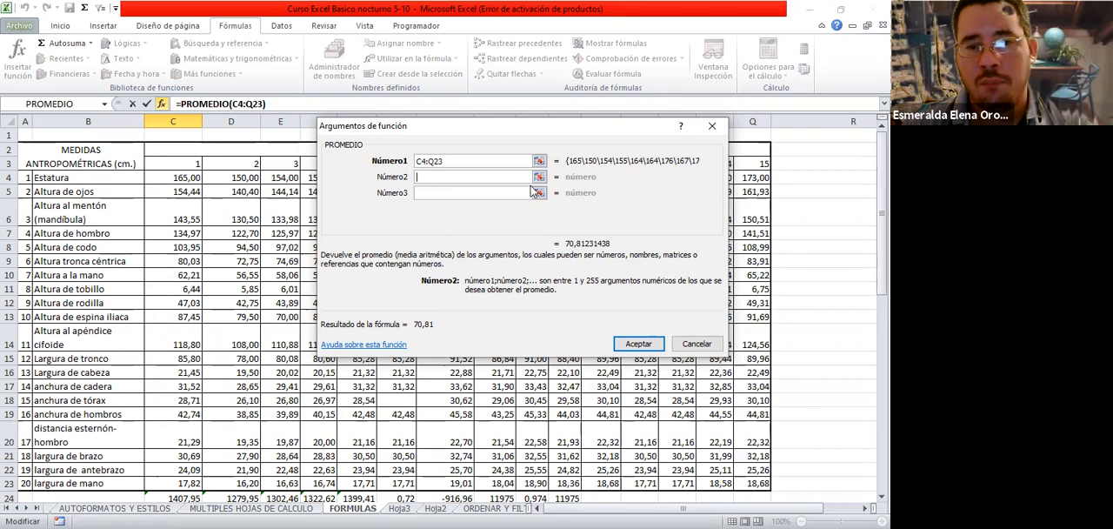
left_click(539, 176)
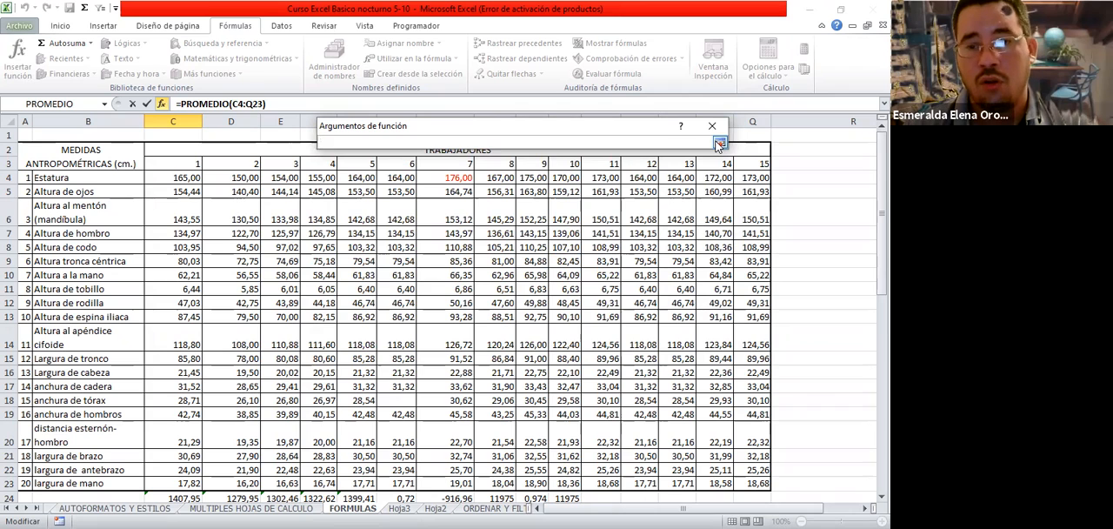
scroll(464, 284, "down", 9)
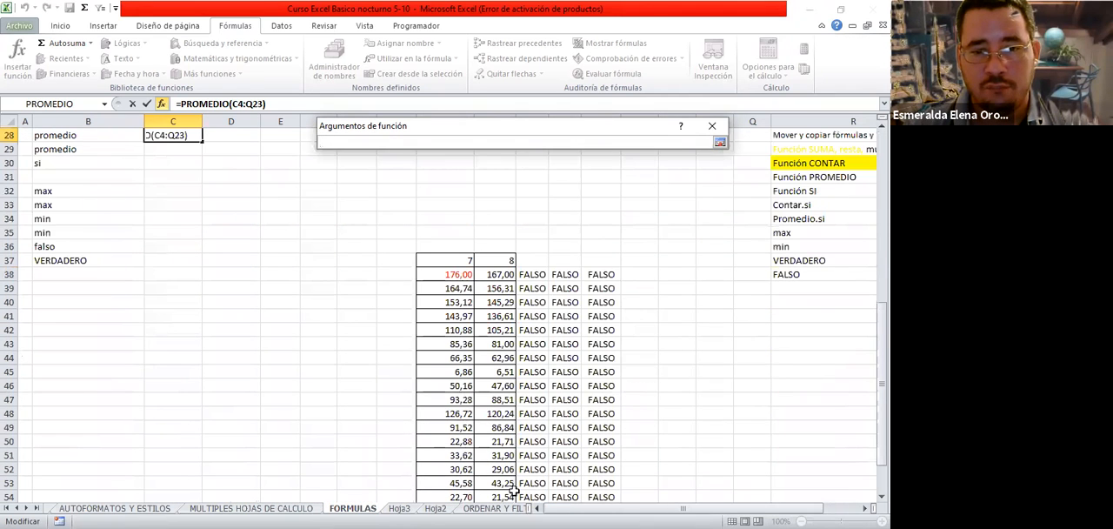
left_click_drag(445, 274, 495, 470)
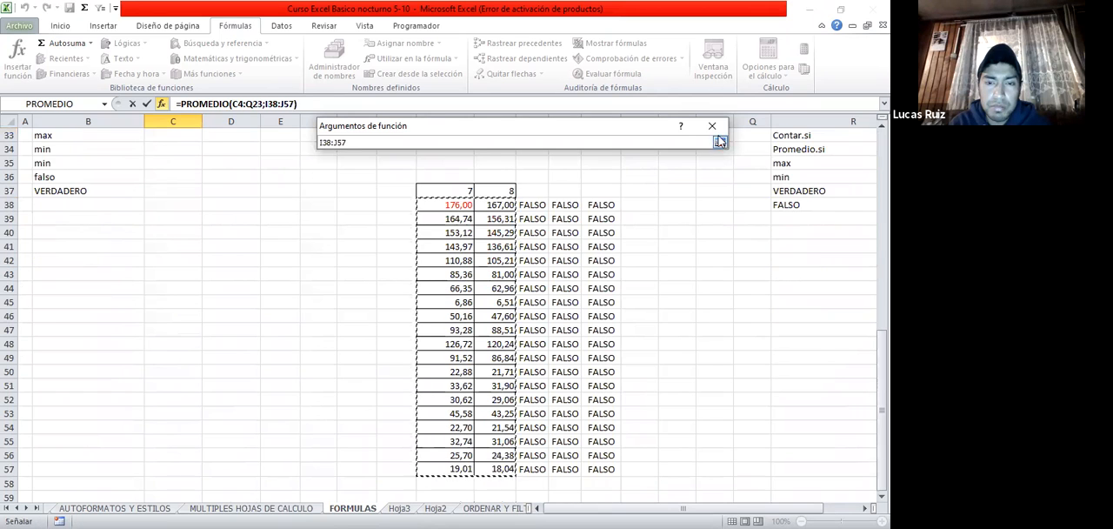
left_click(720, 141)
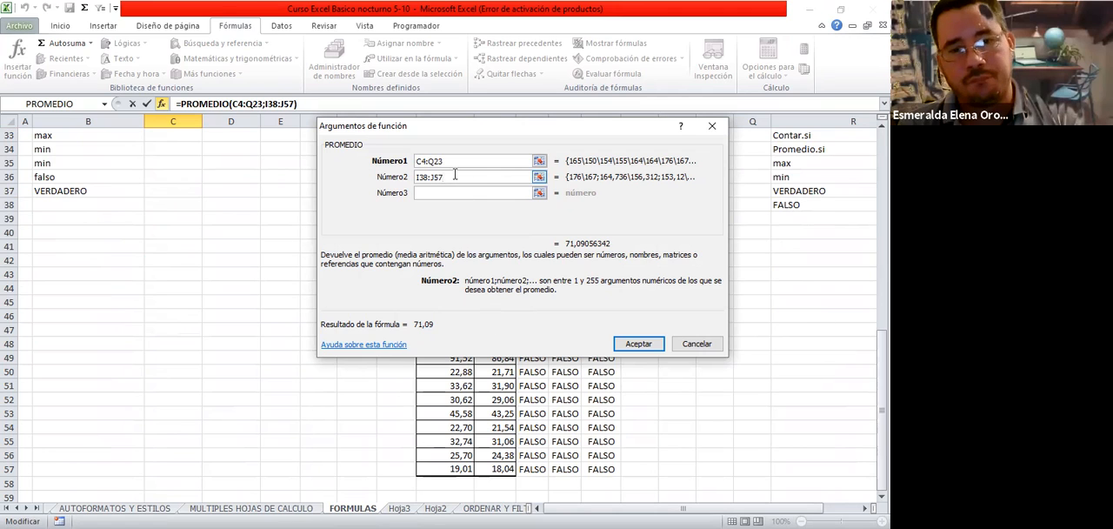
Clear the Número2 argument and accept PROMEDIO in C28 with only C4:Q23
left_click_drag(455, 175, 415, 176)
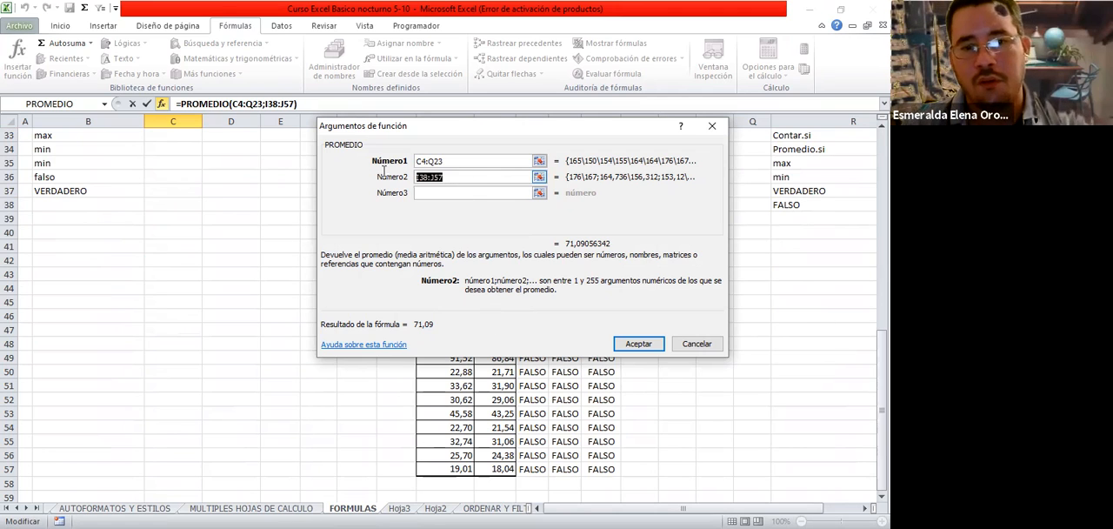
key("Delete")
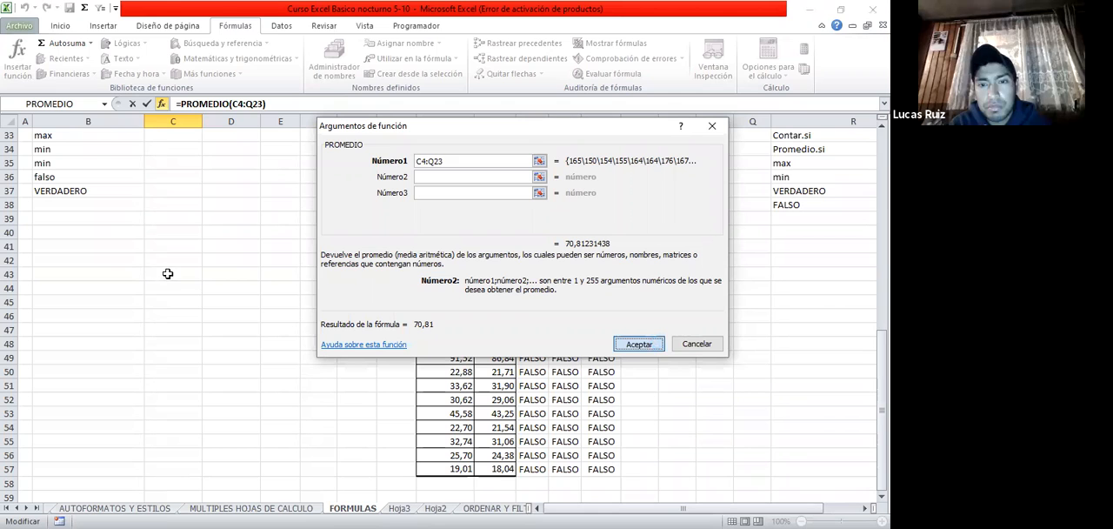
key("Return")
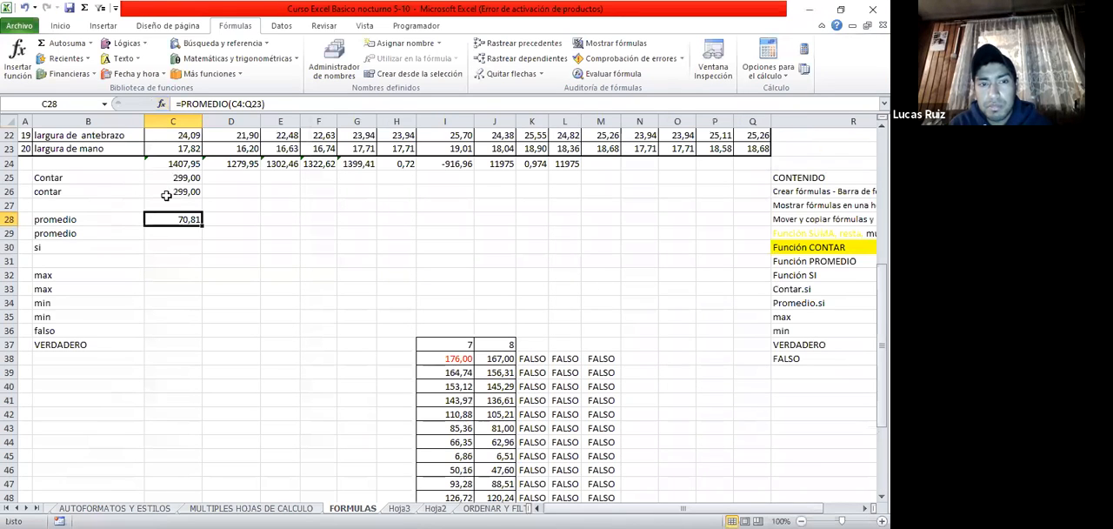
Enter the formula =PROMEDIO(C4:Q23) directly in C29, beside the second promedio label
left_click(170, 232)
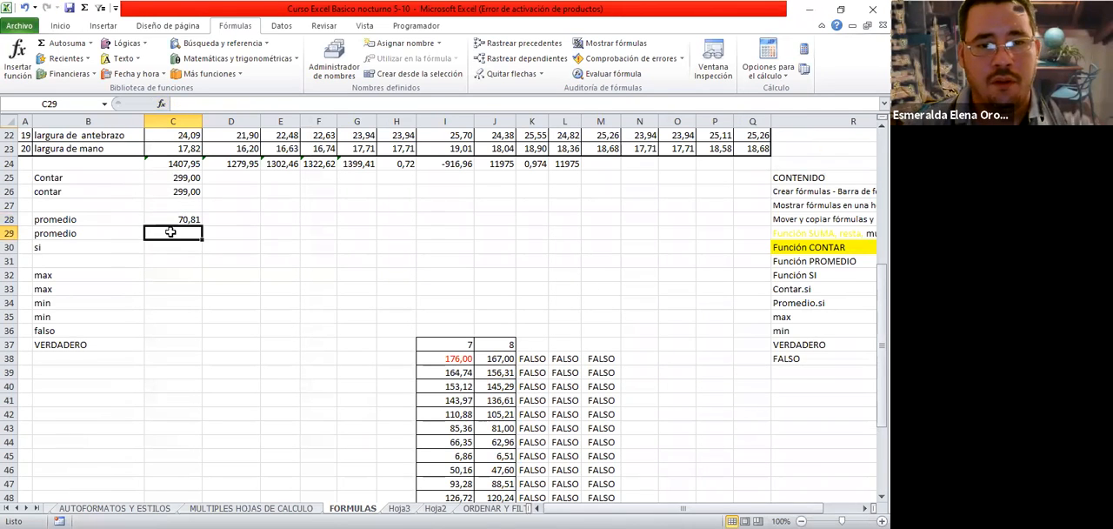
type("=")
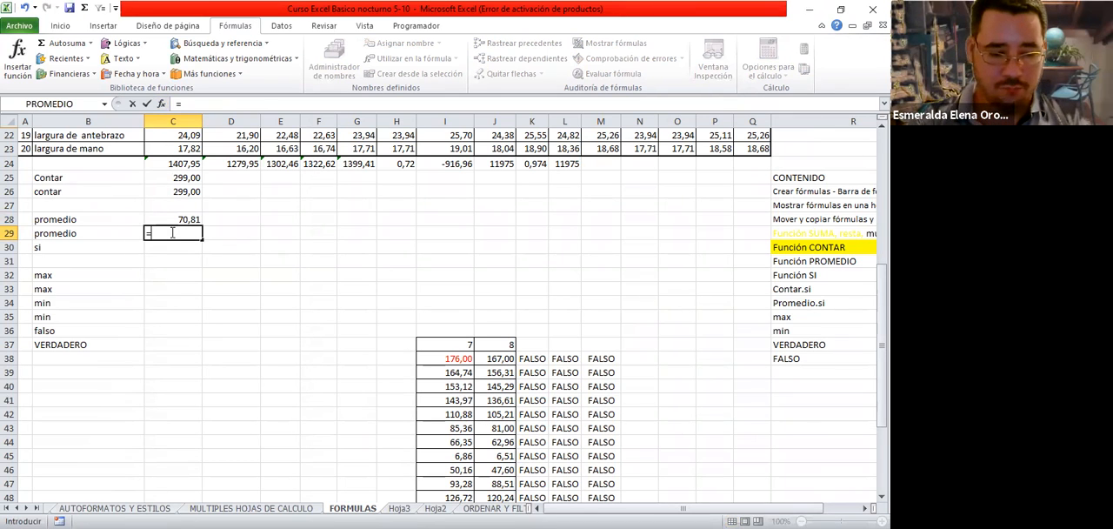
type("promedio")
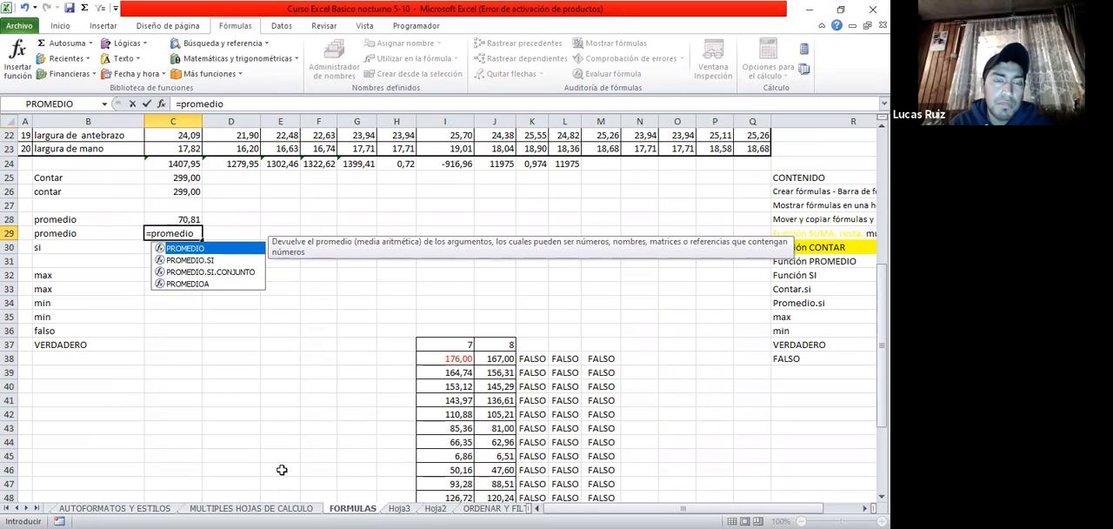
key("Tab")
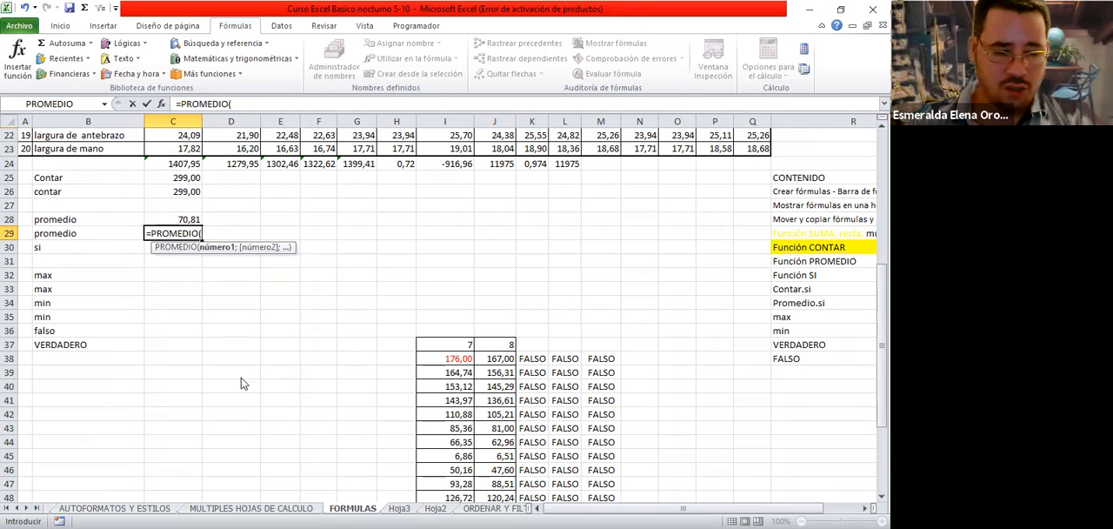
type("c")
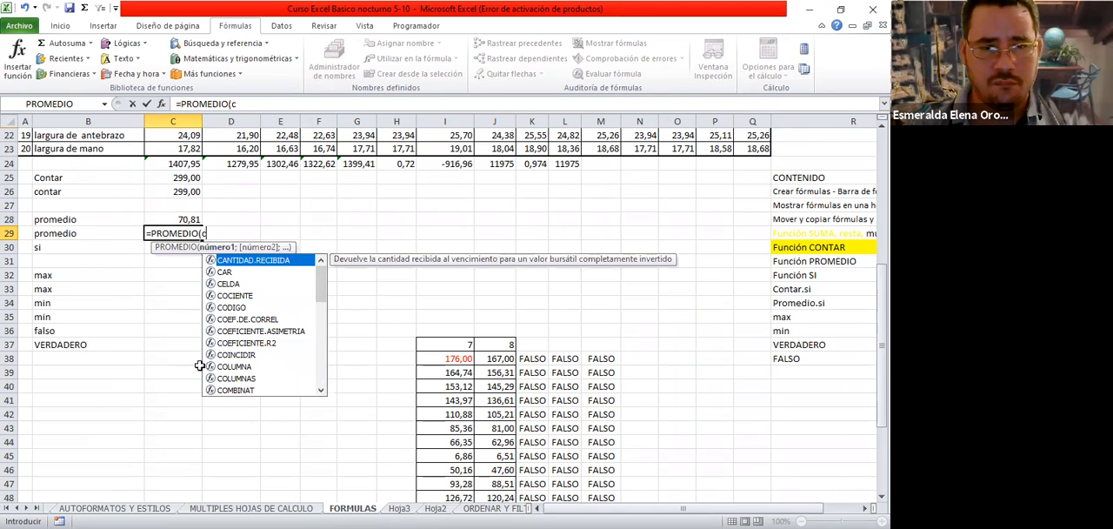
type("4")
scroll(199, 365, "up", 1)
type(":q23")
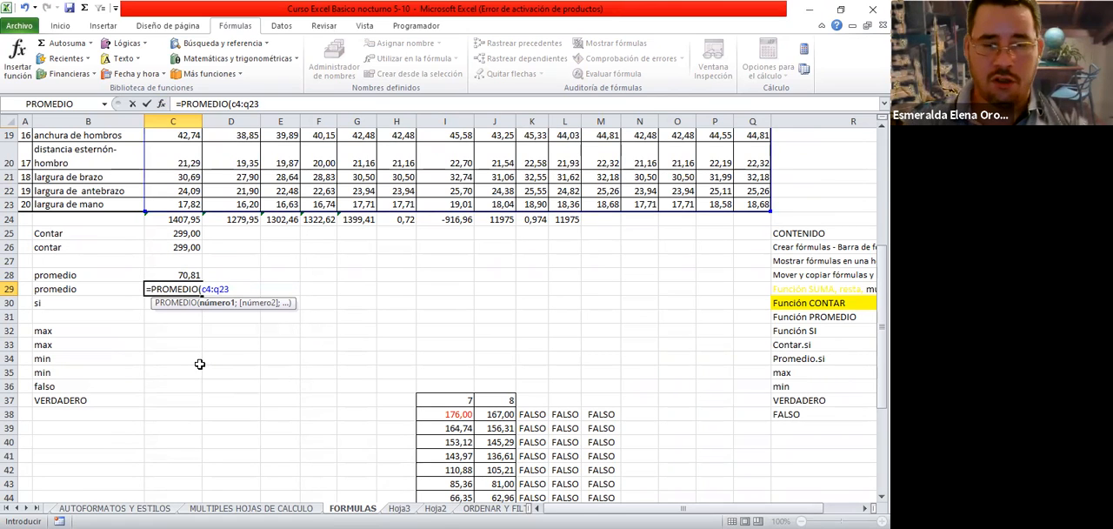
type(")")
key("Return")
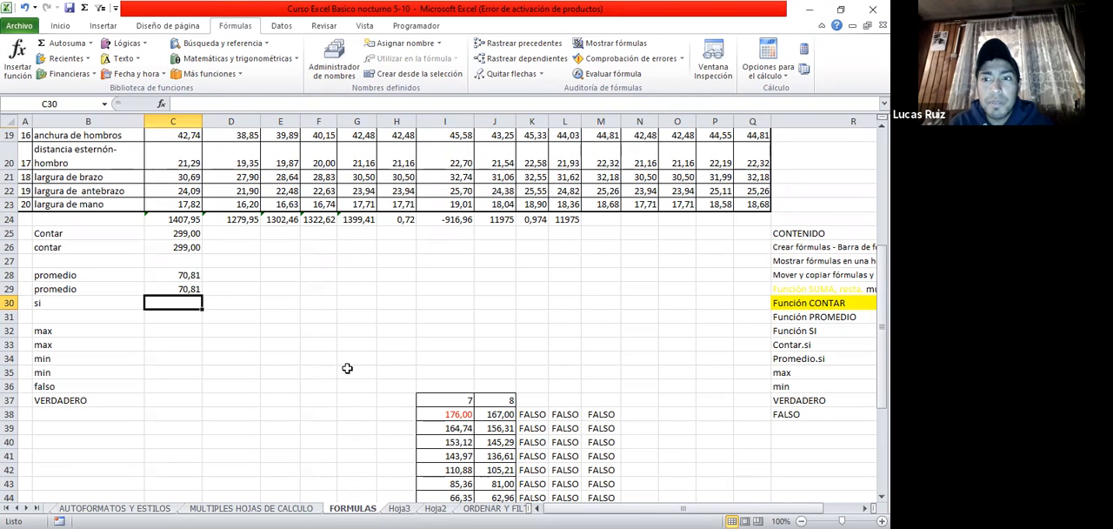
Enter a second si label in B31, below the existing one
left_click(108, 318)
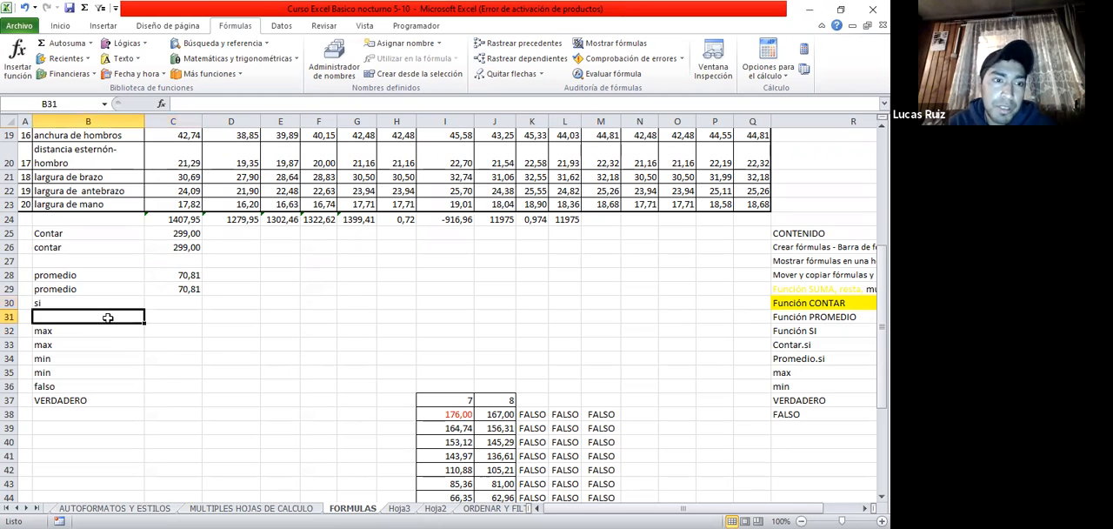
type("si")
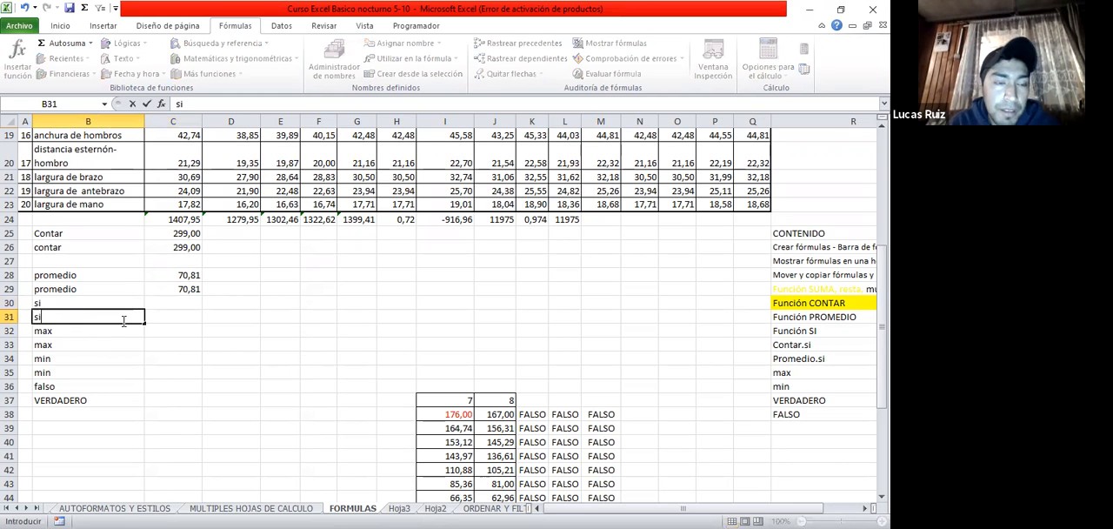
key("Tab")
left_click(168, 296)
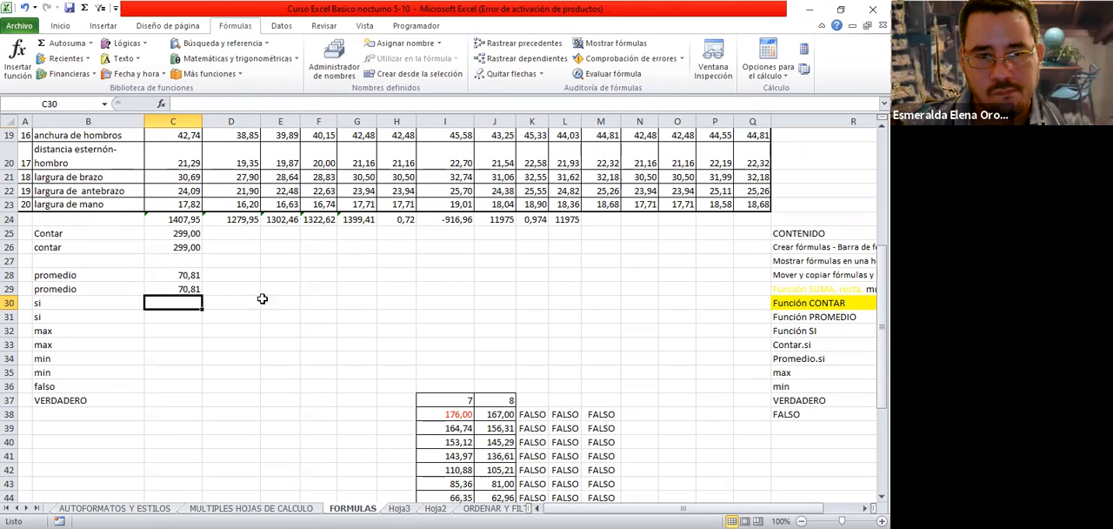
Start inserting a function in E26, search the function list for contar and choose CONTAR.SI
left_click(272, 247)
left_click(23, 54)
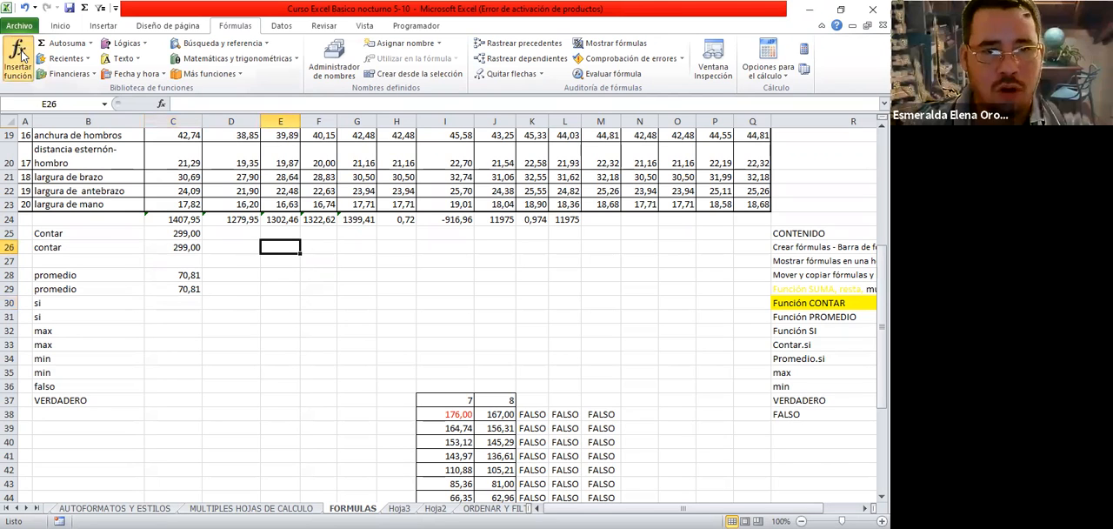
type("contar")
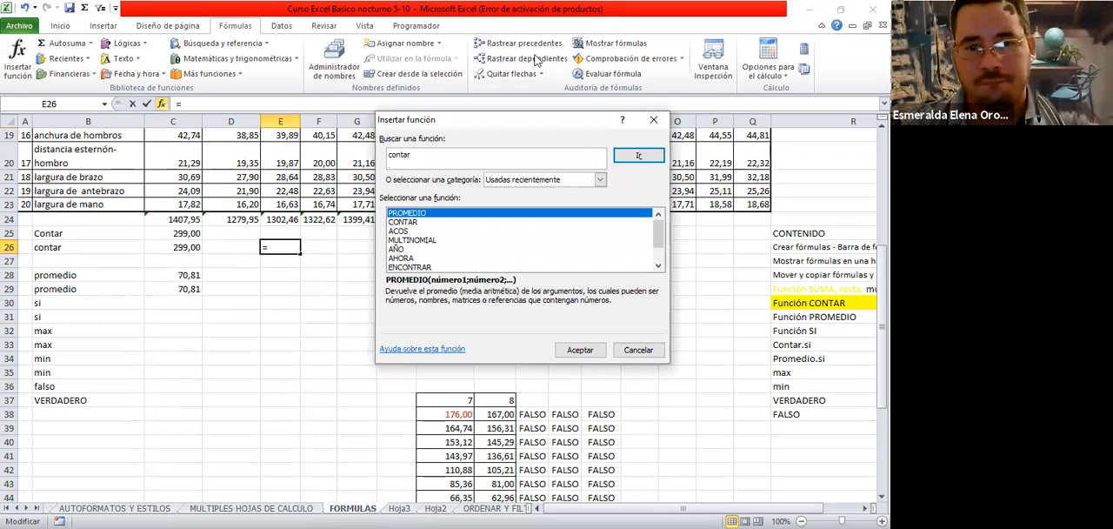
left_click(635, 157)
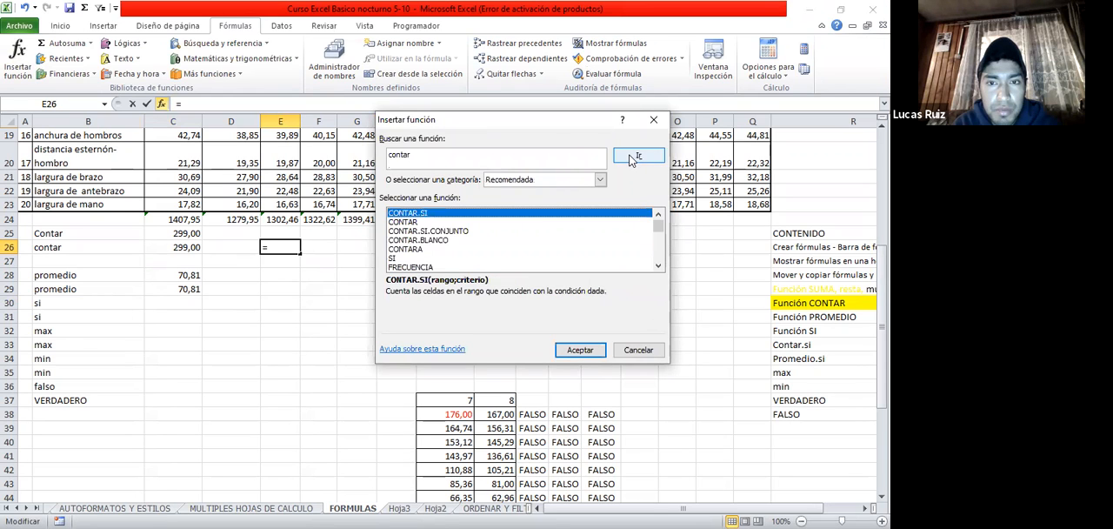
double_click(404, 213)
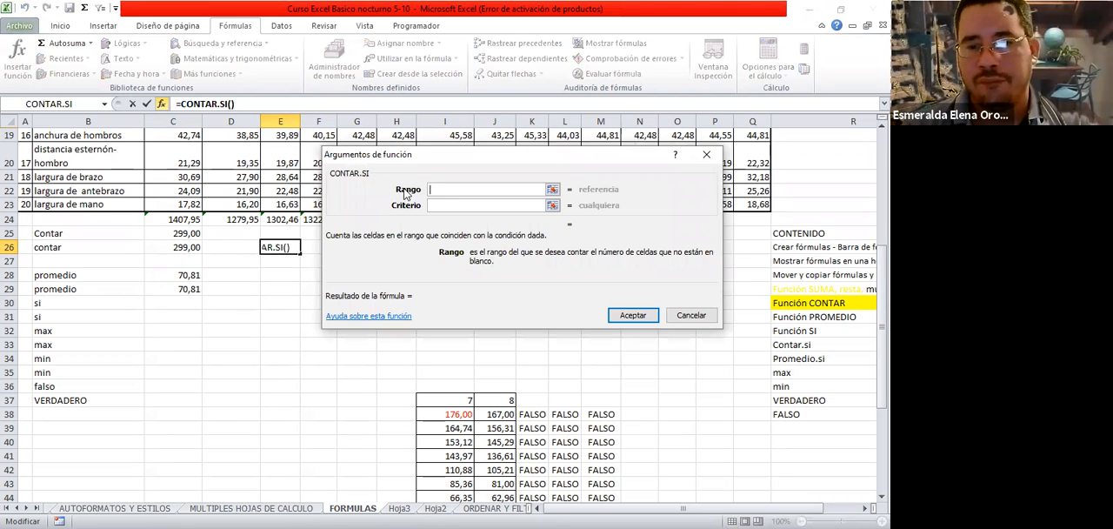
Set CONTAR.SI's Rango argument to the measurement data C4:Q23 by picking it on the sheet
left_click(553, 190)
scroll(187, 182, "up", 6)
left_click(193, 182)
left_click_drag(193, 182, 744, 480)
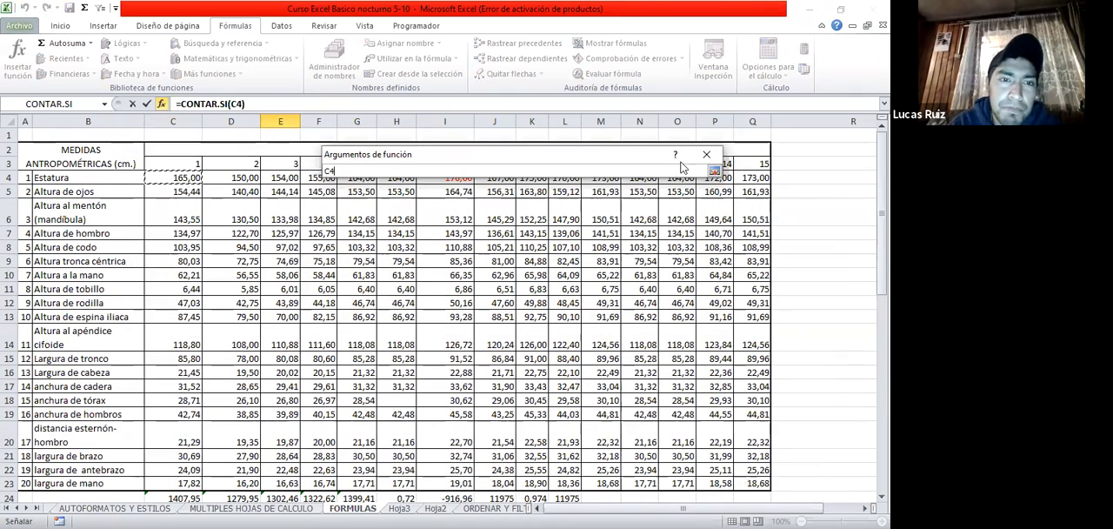
left_click(714, 173)
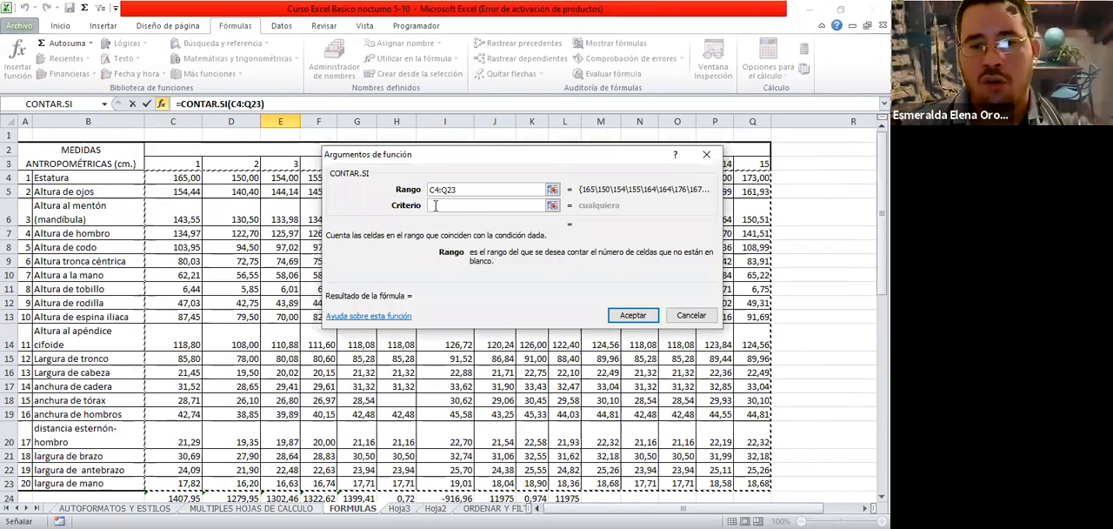
Set CONTAR.SI's Criterio to >20 and accept the function in E26
left_click(434, 205)
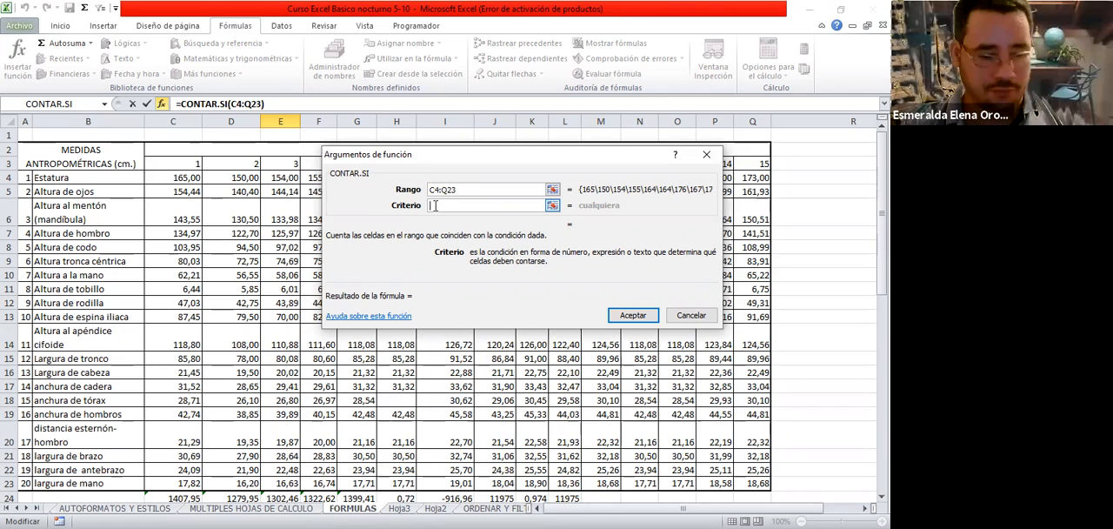
type(">20")
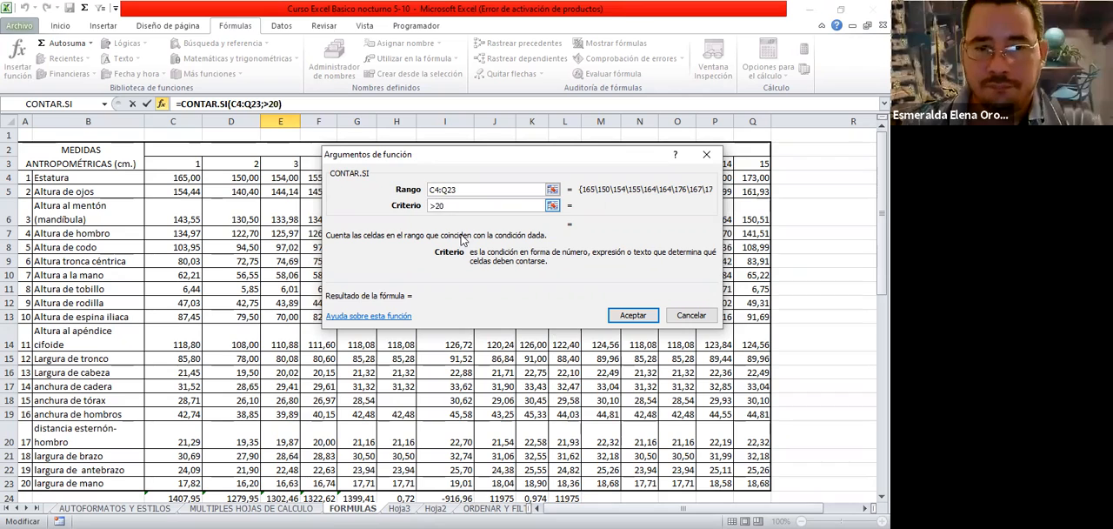
key("Tab")
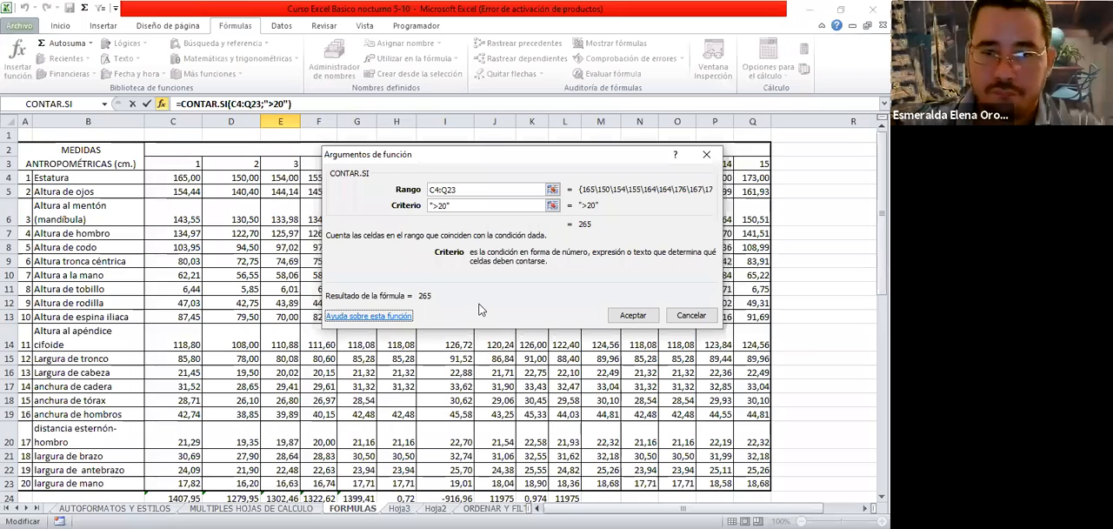
left_click(630, 313)
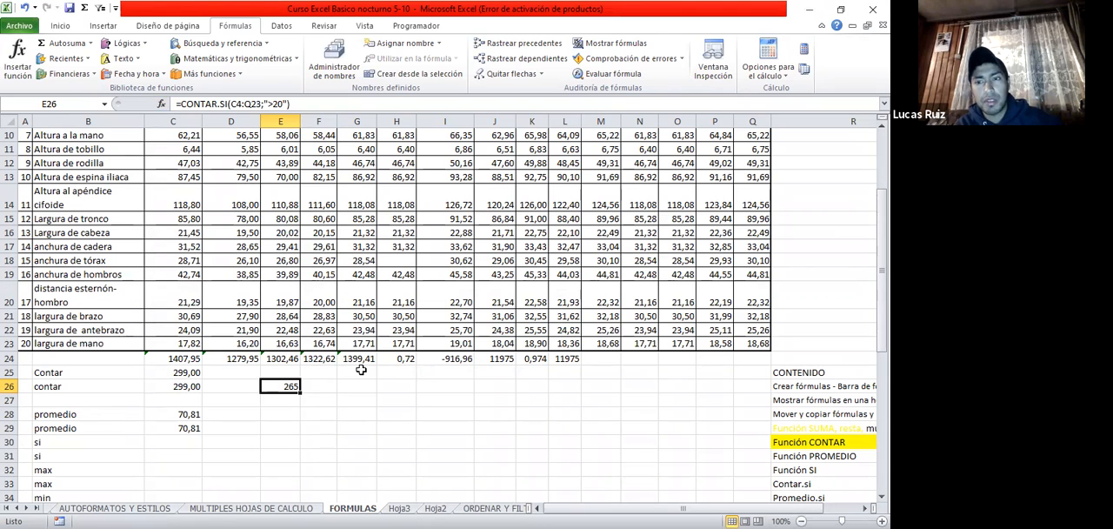
scroll(360, 370, "down", 2)
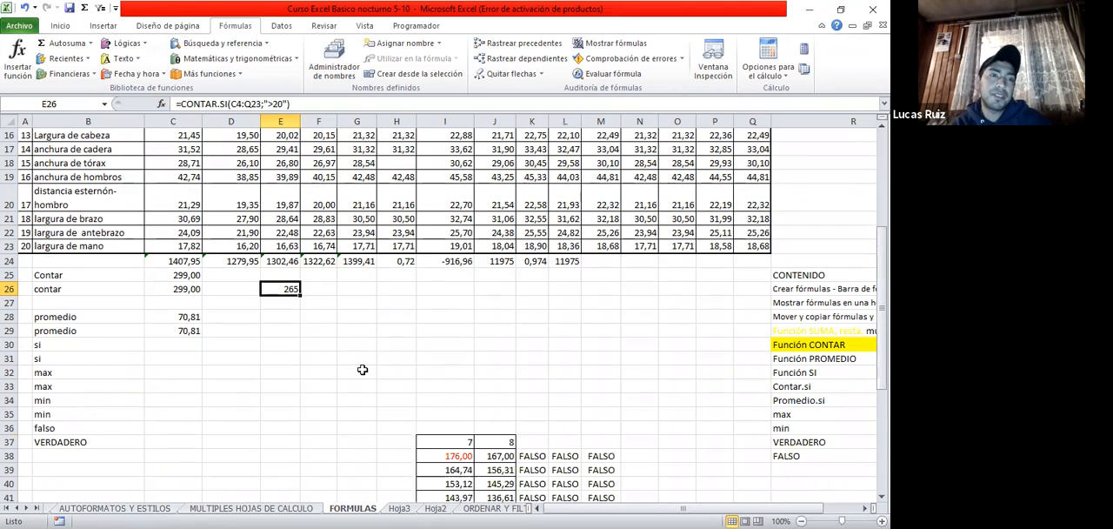
scroll(361, 369, "up", 1)
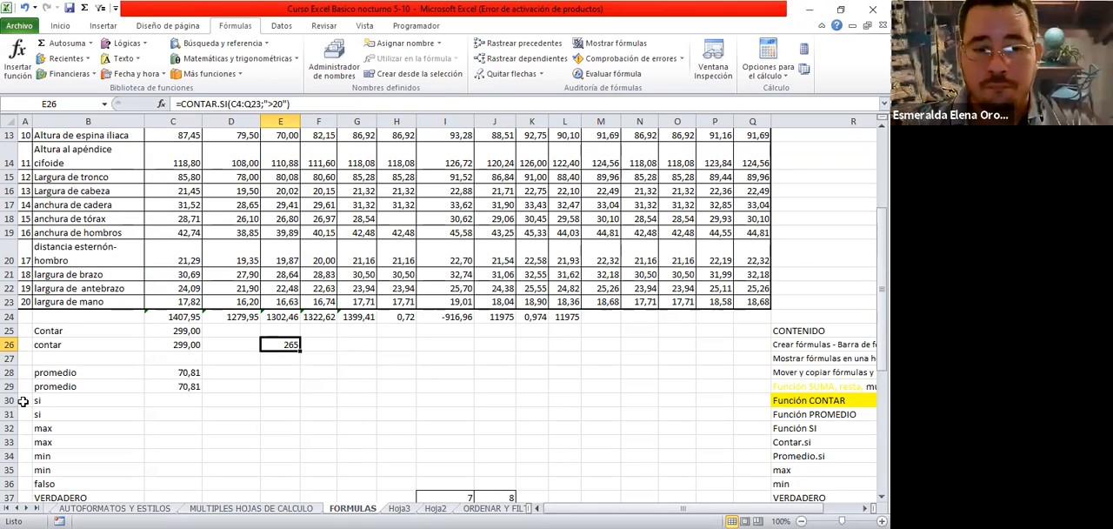
left_click(53, 401)
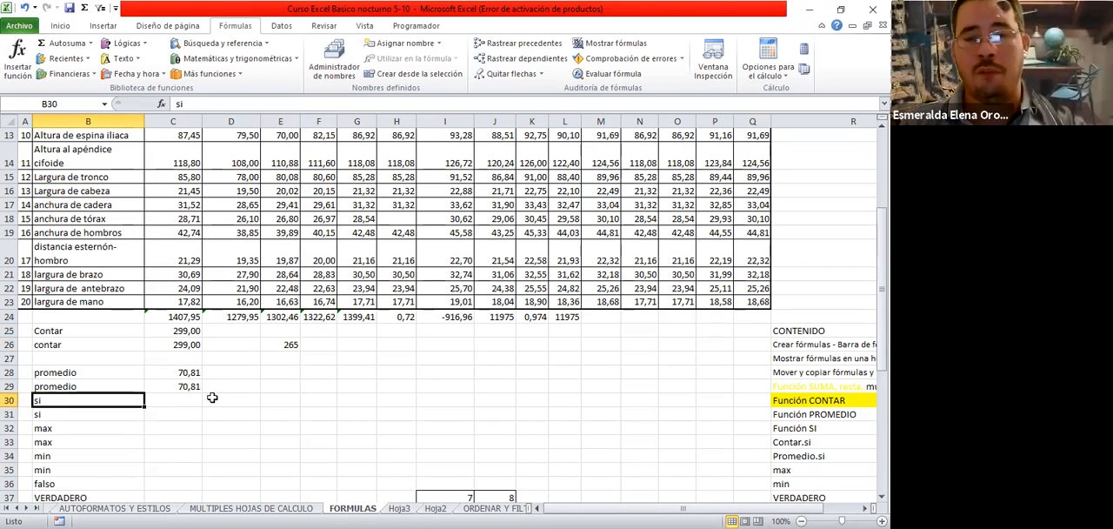
left_click(284, 346)
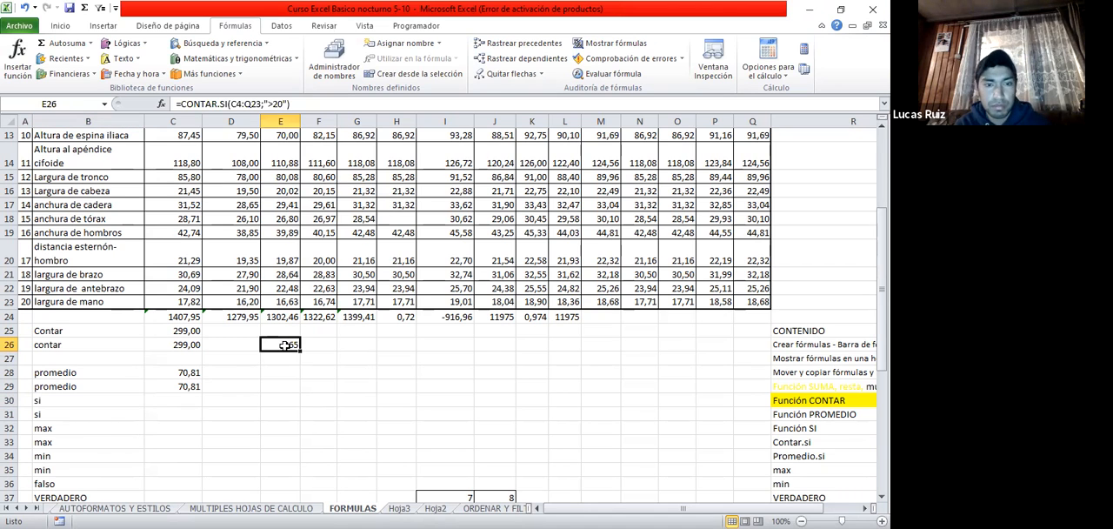
left_click(84, 400)
Start inserting a function in C30 and search the function list for si
left_click(172, 406)
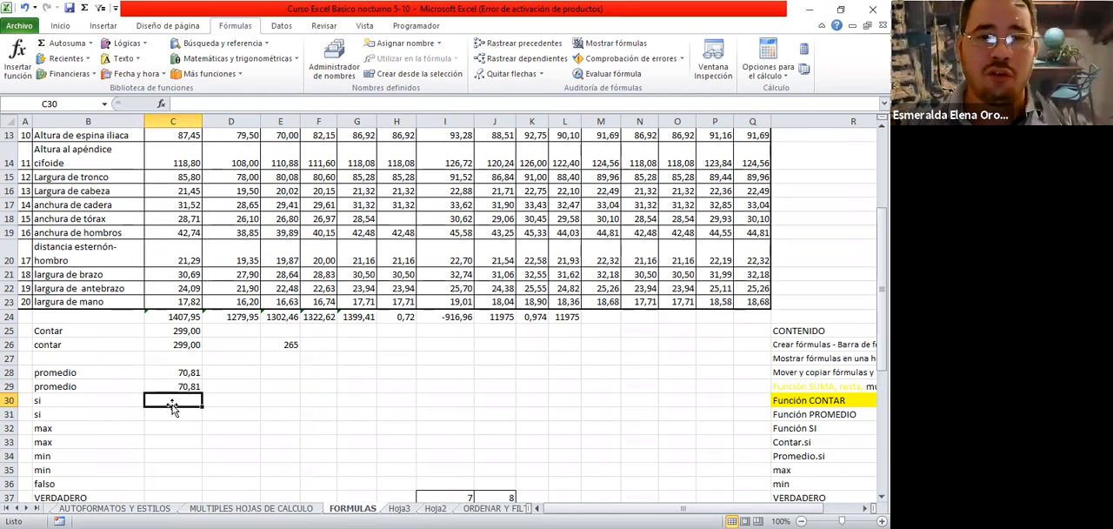
left_click(15, 59)
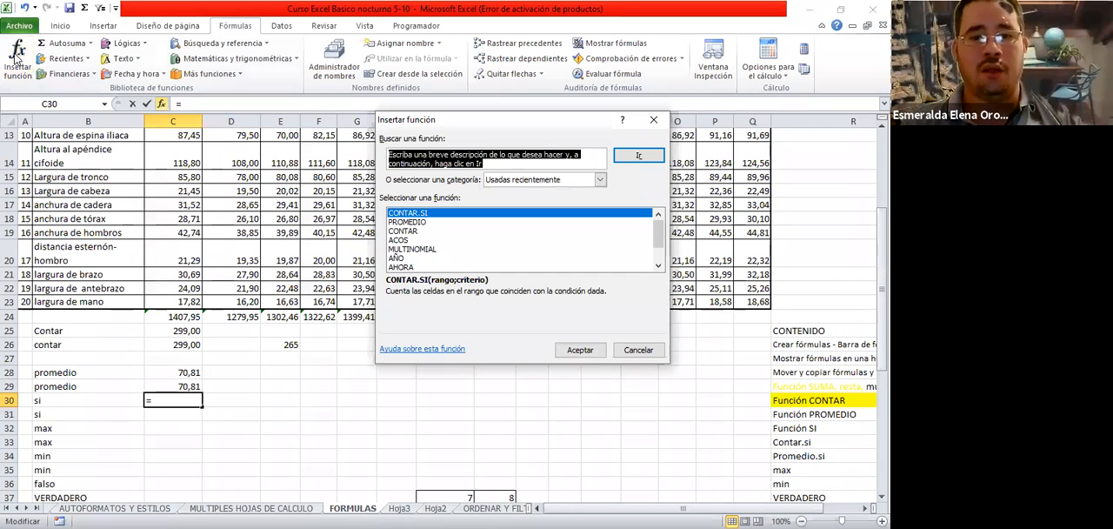
type("si")
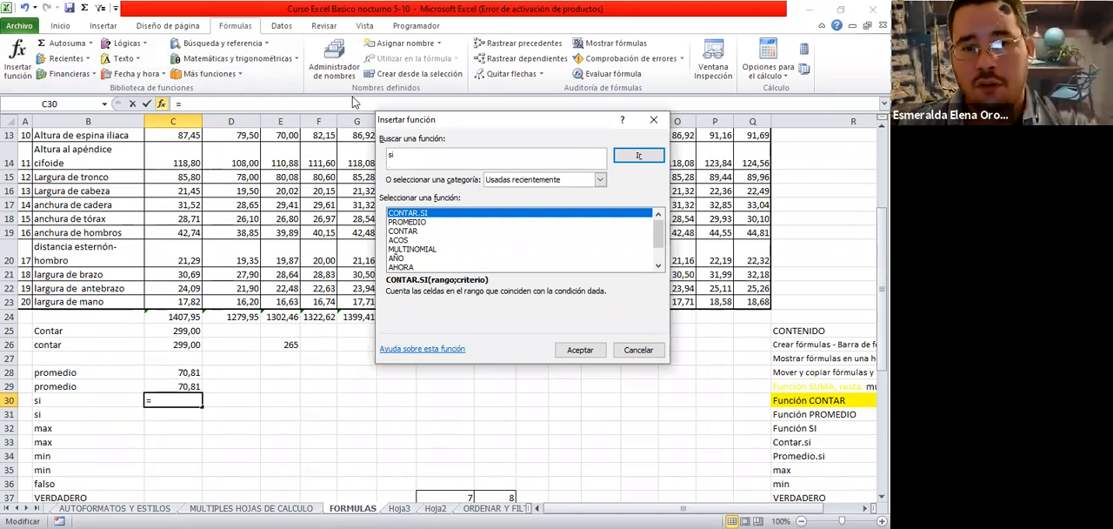
left_click(640, 156)
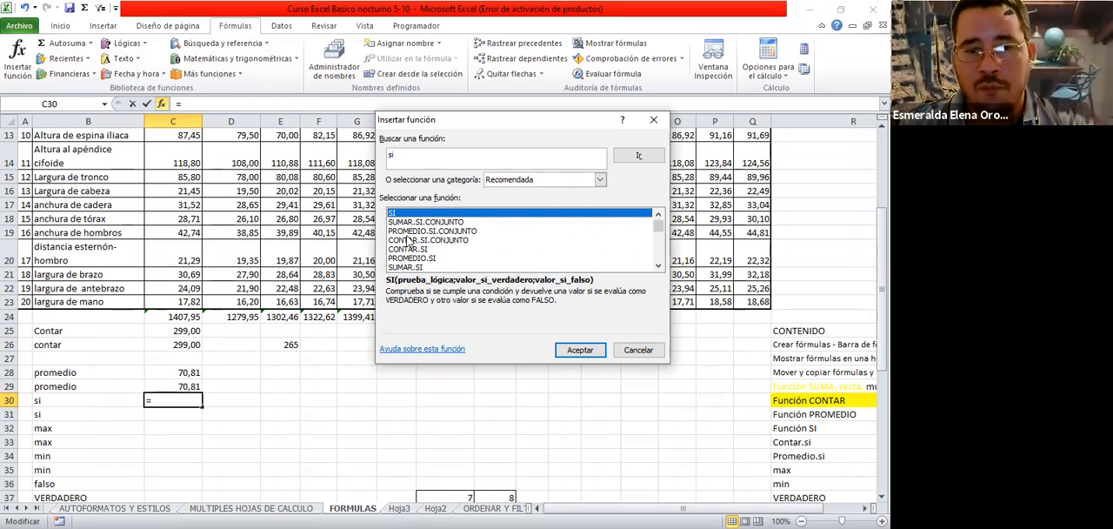
Look through the functions found for si, examining the descriptions of the conditional ones such as CONTAR.SI and SUMAR.SI
left_click(416, 222)
left_click(429, 232)
left_click(429, 242)
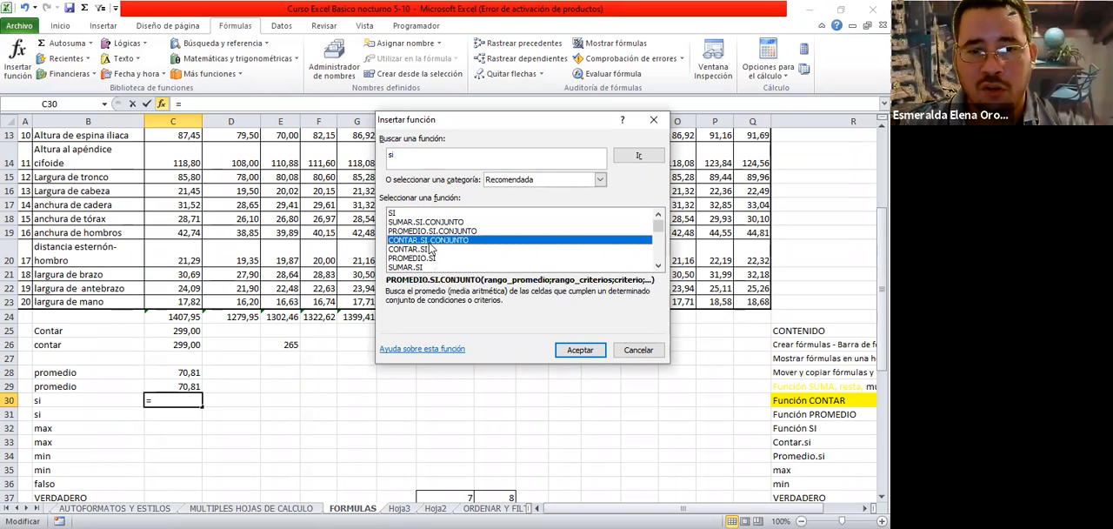
left_click(430, 250)
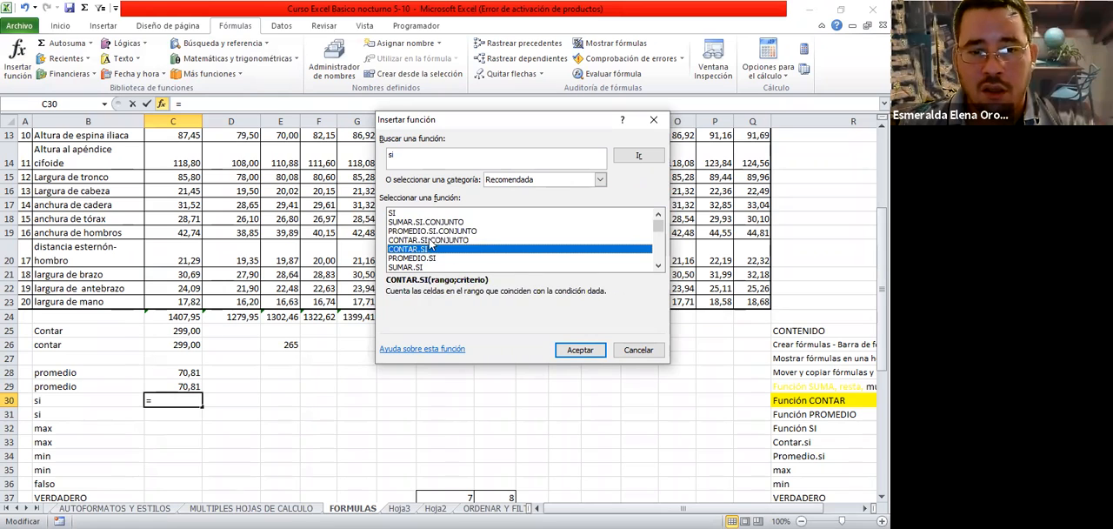
left_click(431, 240)
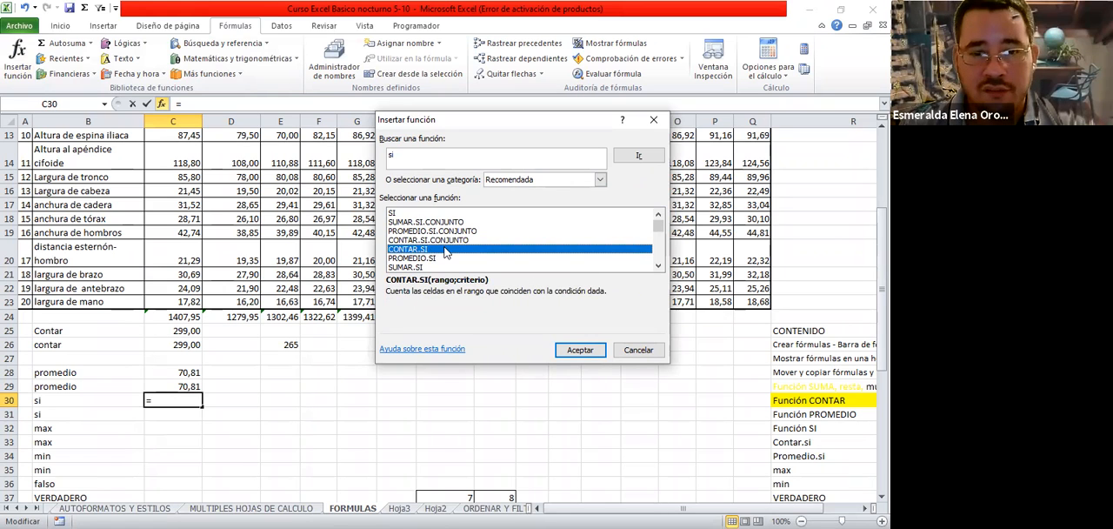
left_click(445, 259)
left_click(445, 268)
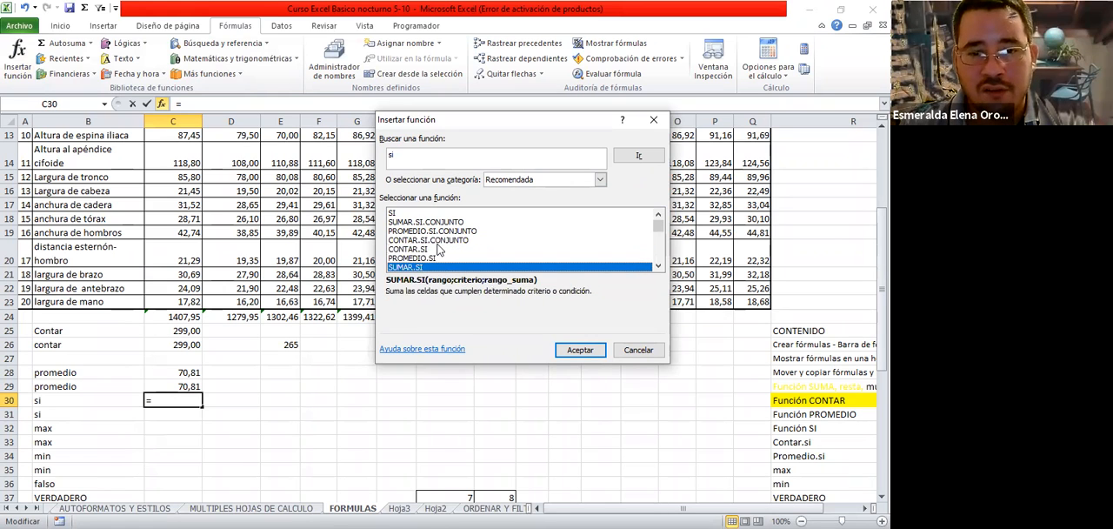
left_click(658, 266)
left_click(661, 266)
left_click(660, 266)
left_click(660, 266)
left_click(661, 266)
left_click(661, 266)
left_click(661, 266)
left_click(661, 266)
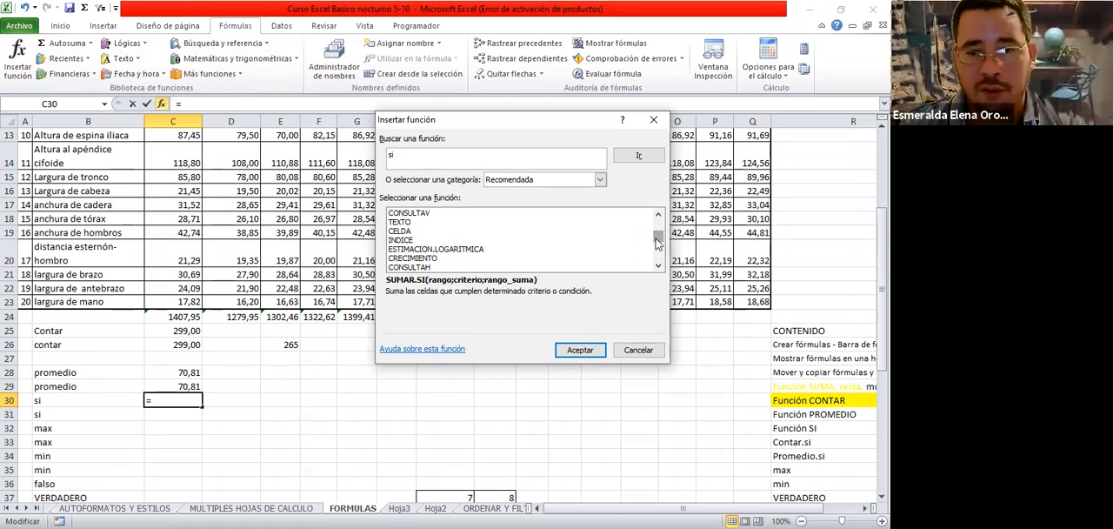
left_click_drag(658, 237, 658, 221)
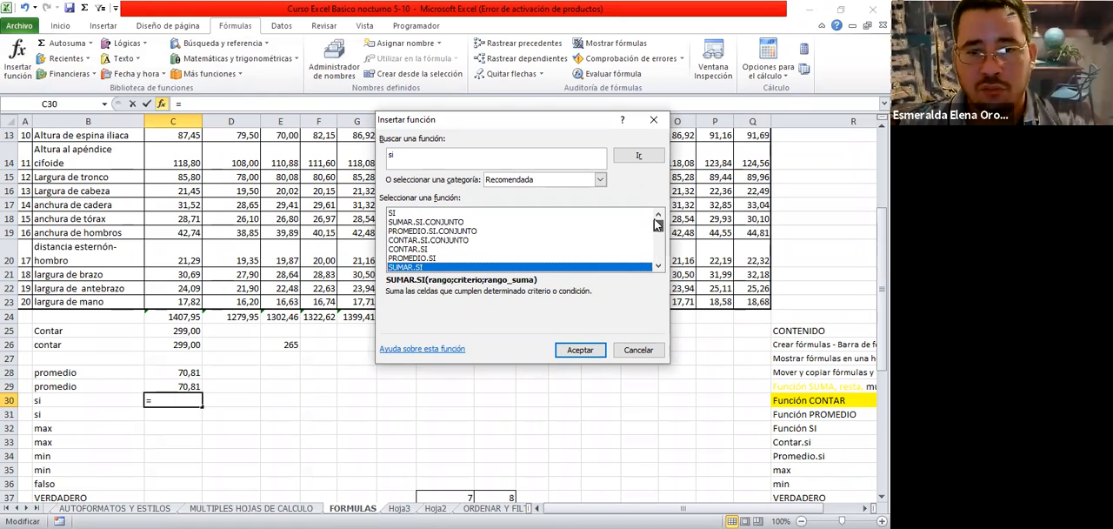
Choose the SI function for C30 and set its Prueba_lógica argument to d9<20
left_click(414, 214)
left_click(577, 349)
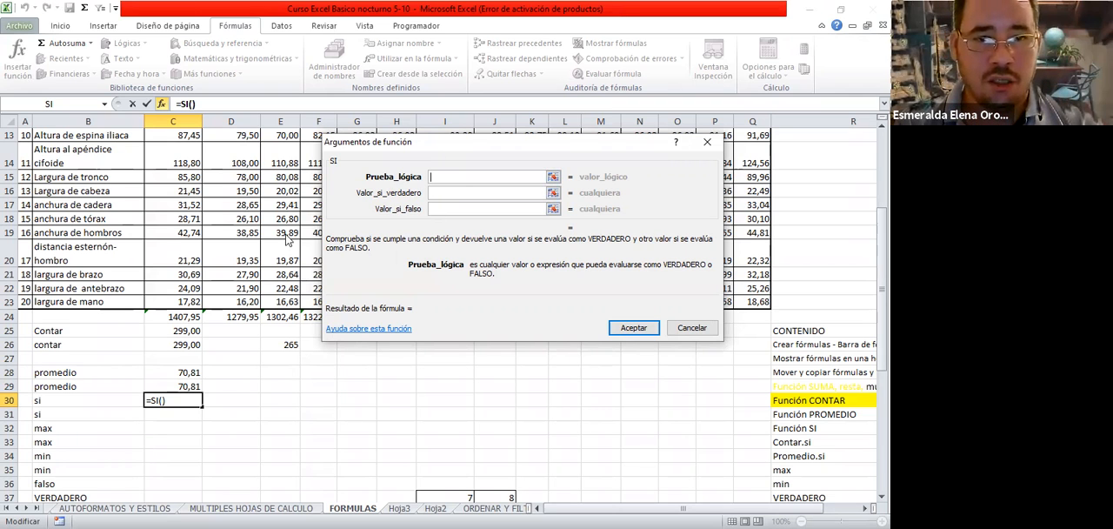
left_click_drag(466, 144, 285, 246)
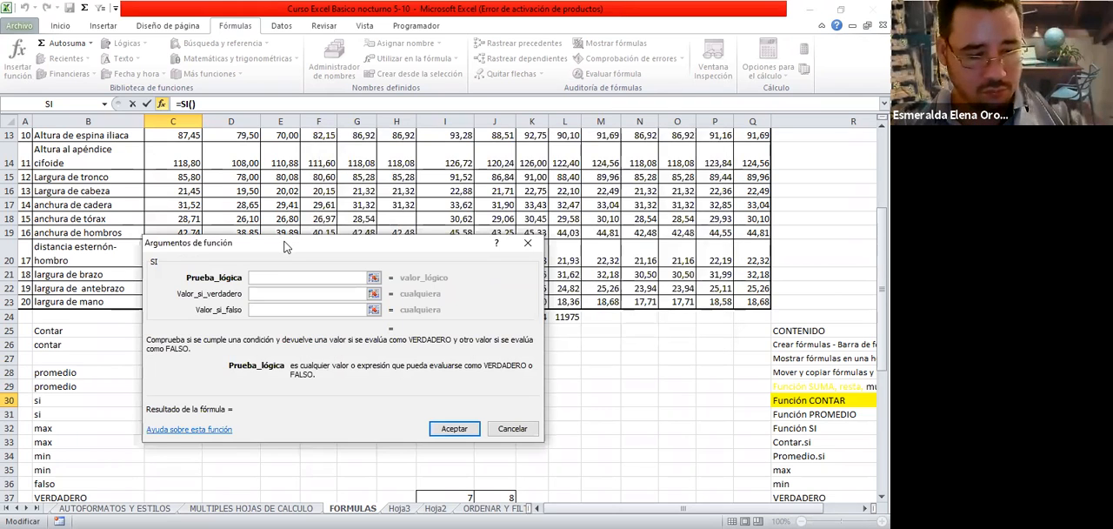
type("d9")
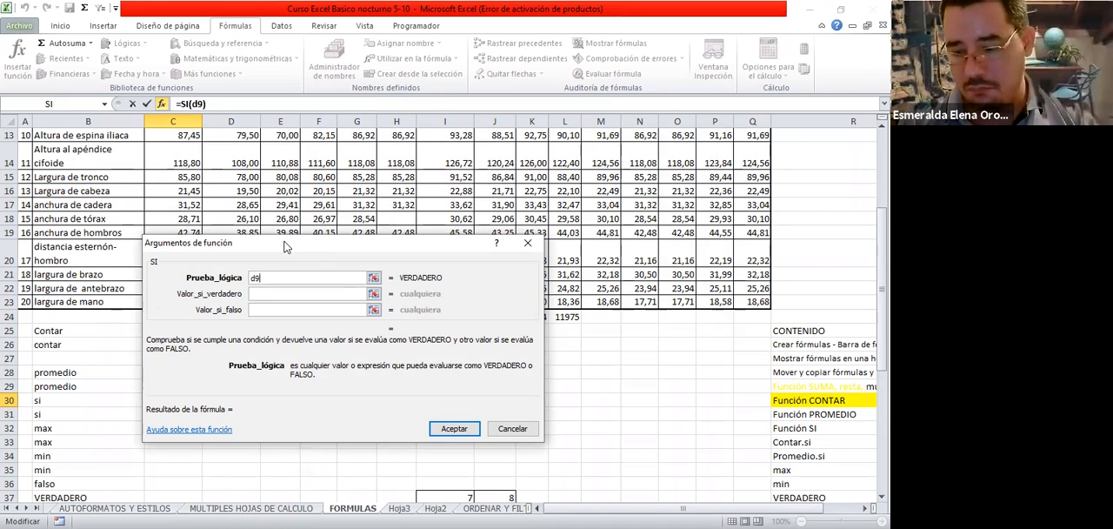
type("<")
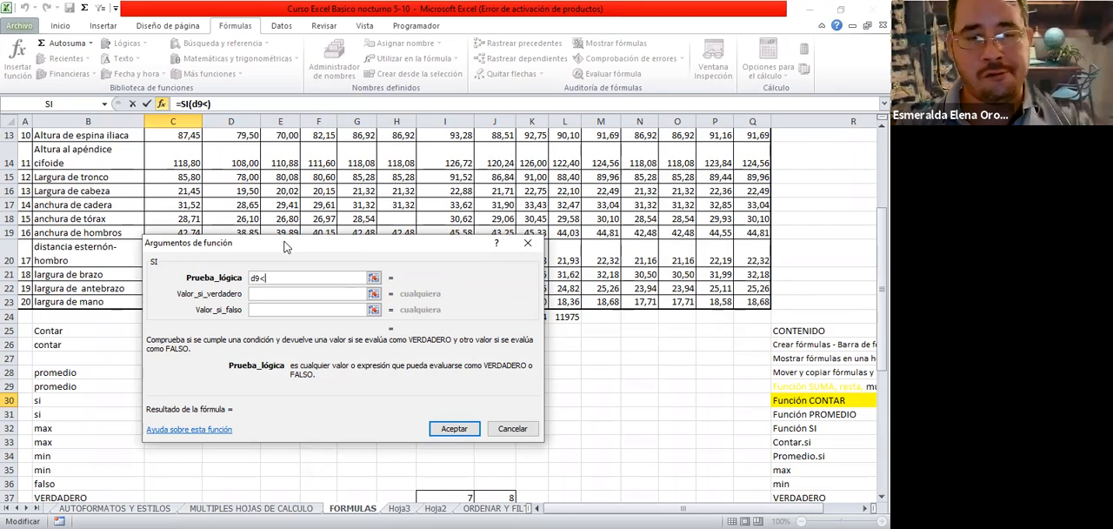
type("20")
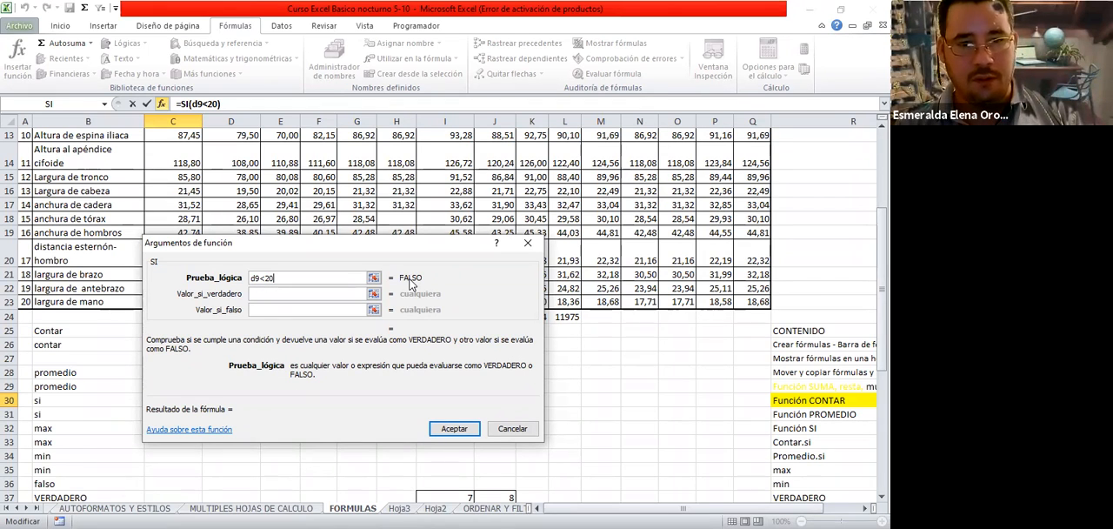
Set SI's Valor_si_verdadero argument to a person's first name
left_click(274, 293)
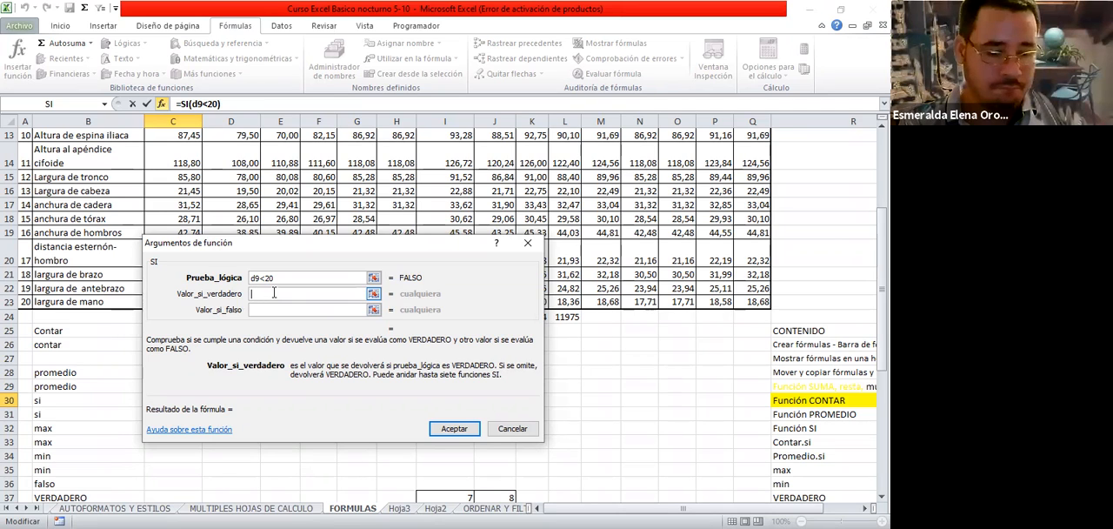
type("verr")
key("BackSpace")
key("BackSpace")
key("BackSpace")
key("BackSpace")
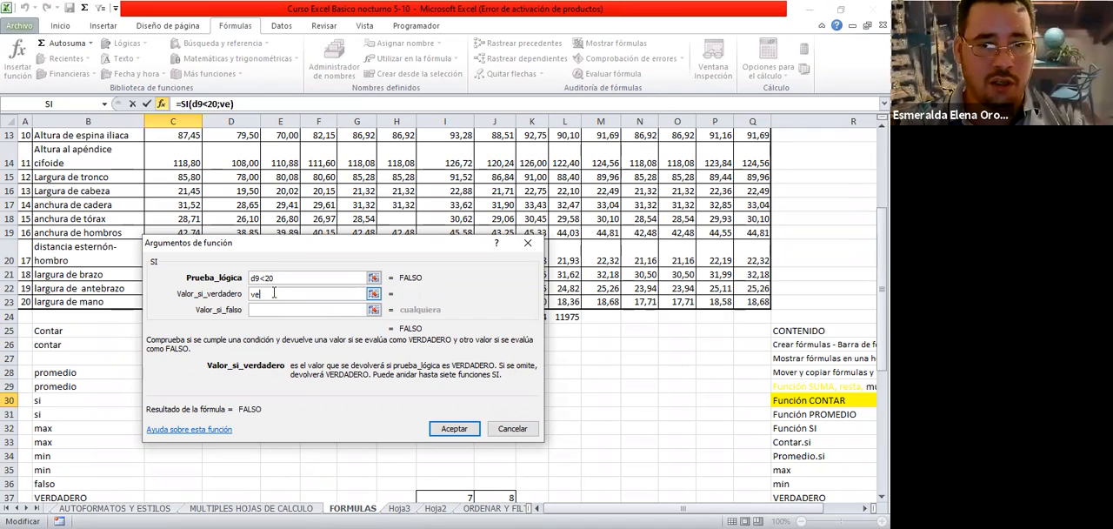
type("Fernando")
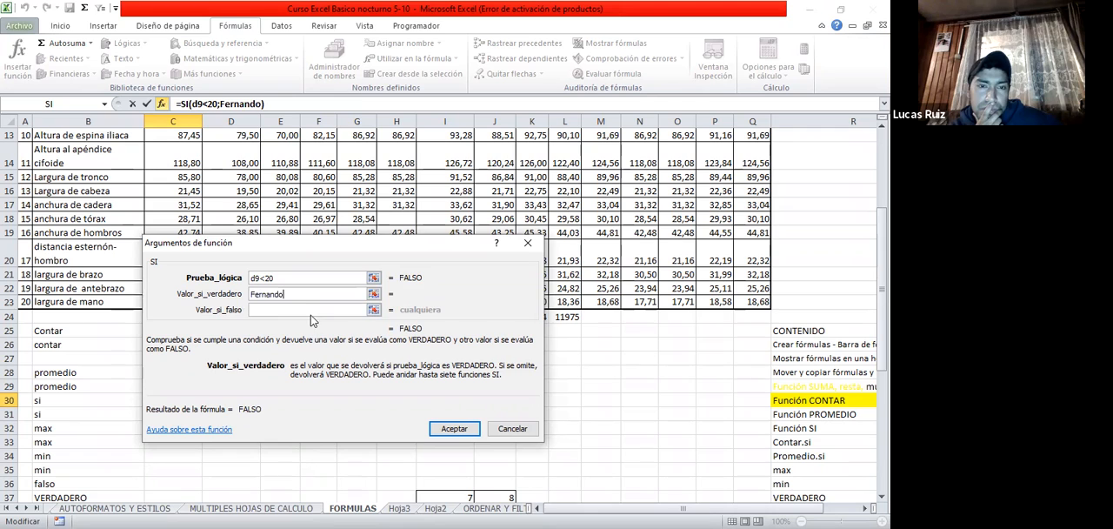
Set SI's Valor_si_falso argument to another person's first name and accept the function in C30
left_click(297, 308)
type("Lucas")
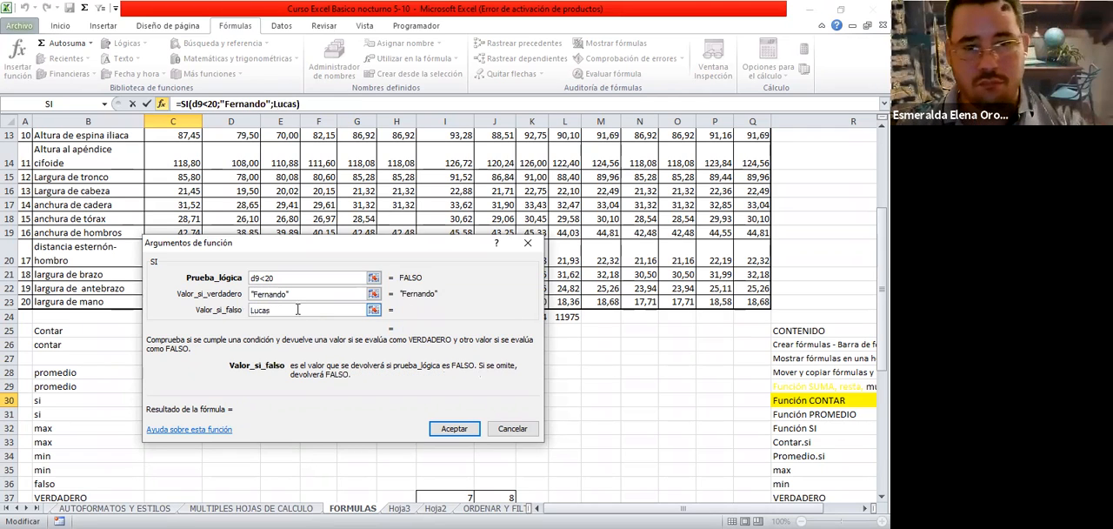
key("Tab")
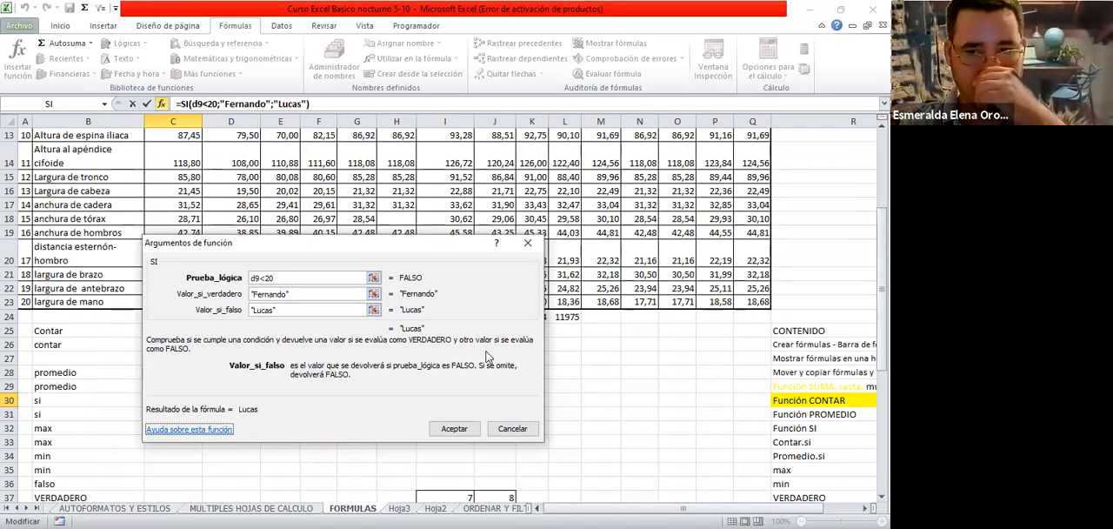
left_click(455, 430)
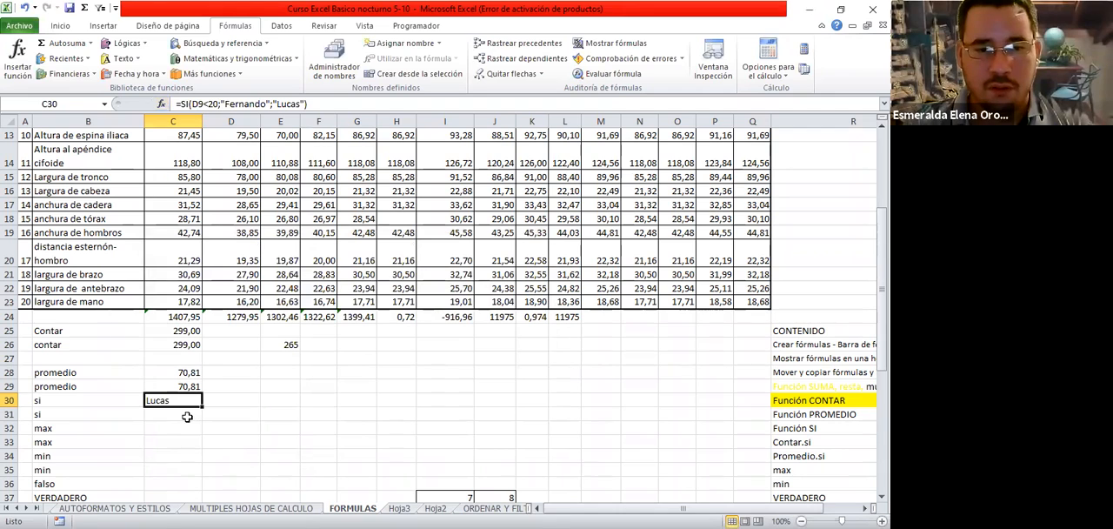
Begin an SI formula directly in C31 with the logical test I6<I4, picking both cells on the sheet, and close that argument with a semicolon
left_click(187, 416)
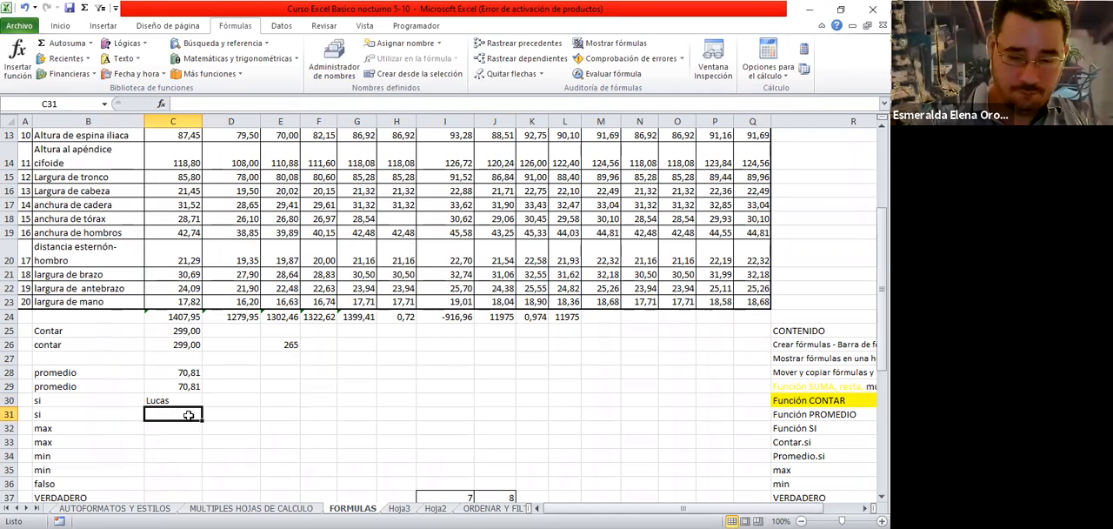
type("=")
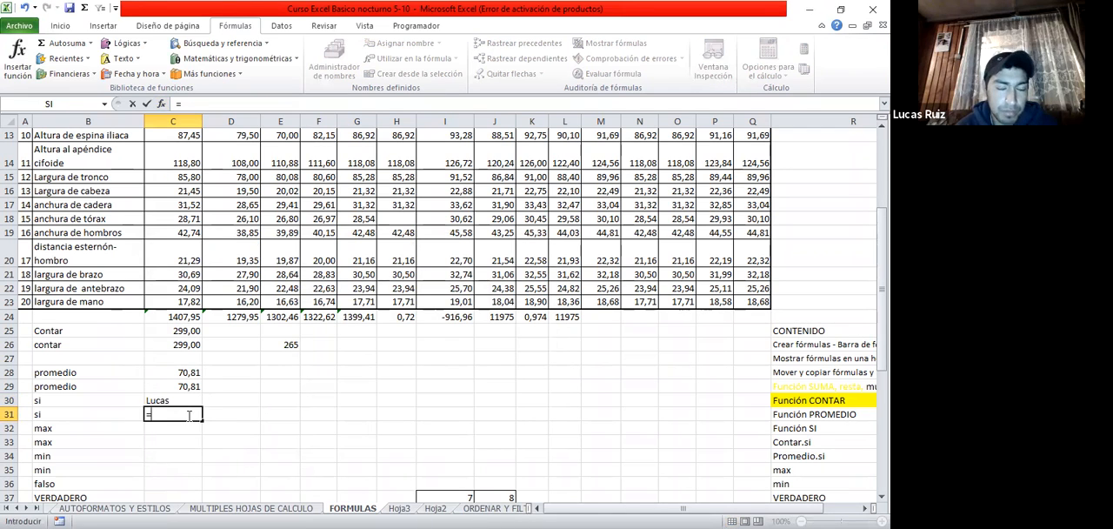
type("si")
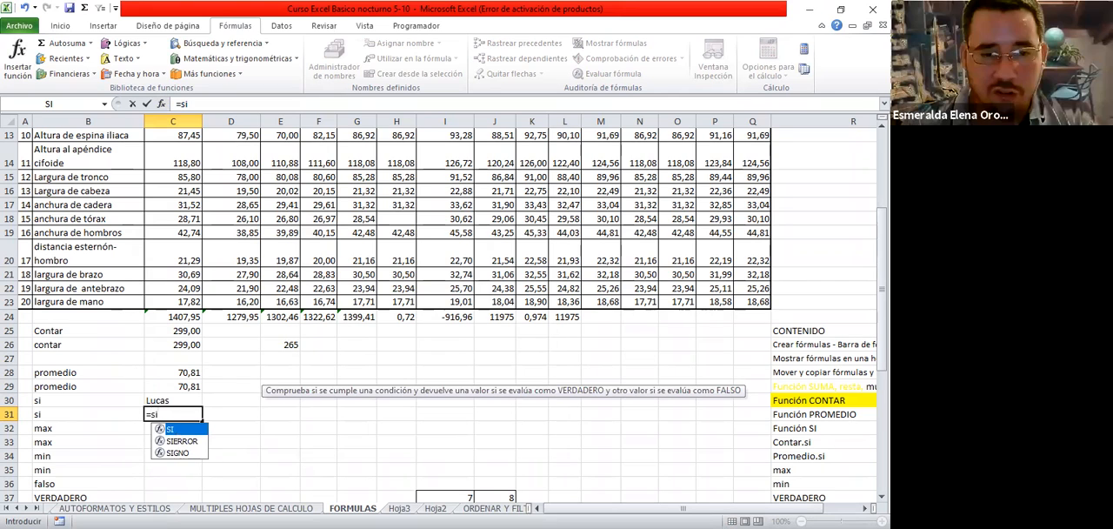
double_click(177, 431)
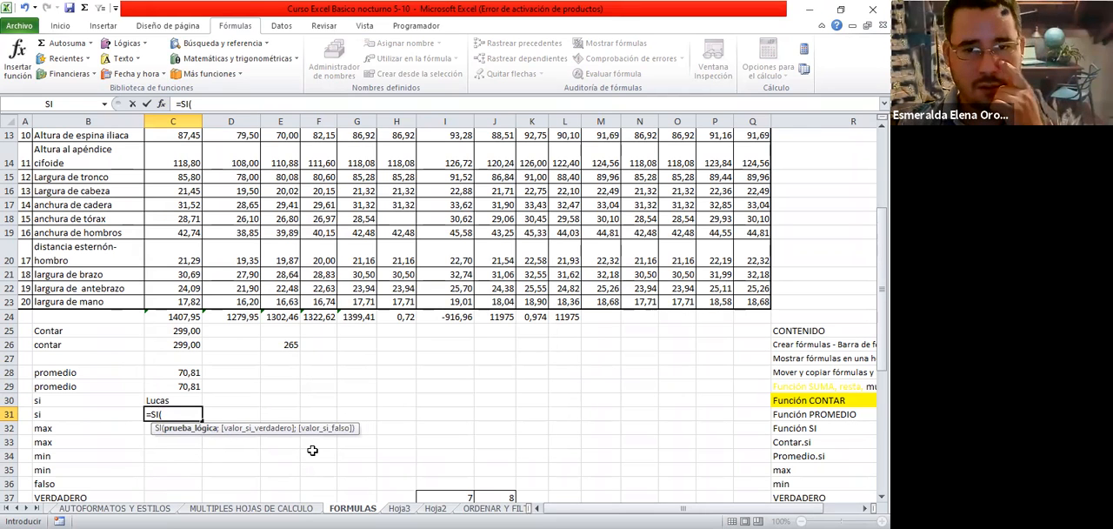
scroll(454, 167, "up", 3)
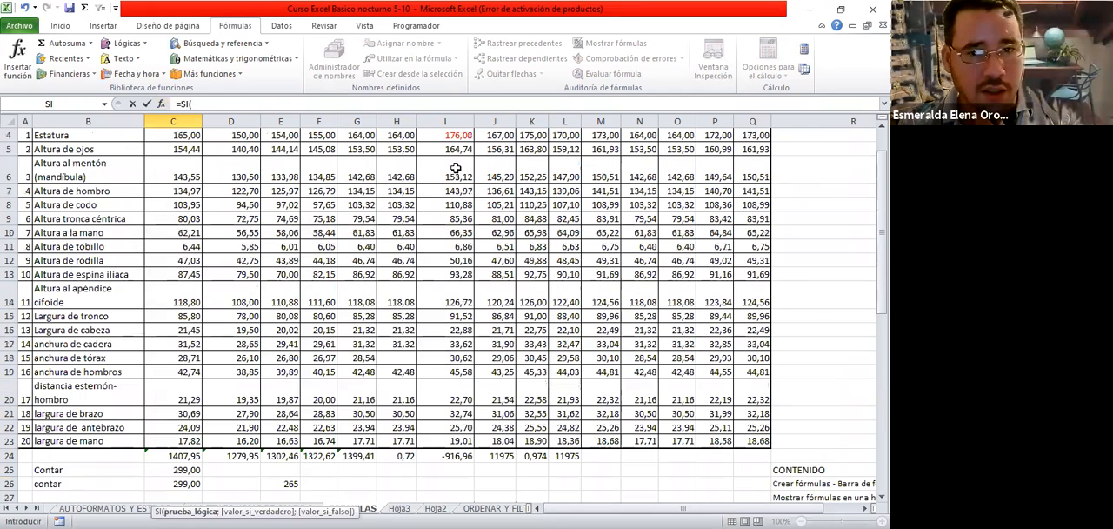
left_click(455, 167)
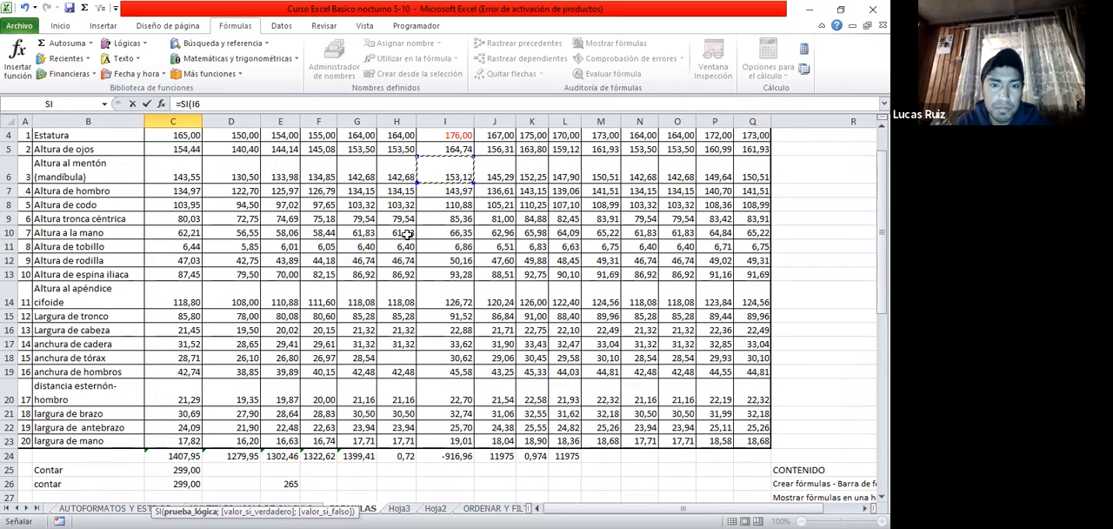
type("<")
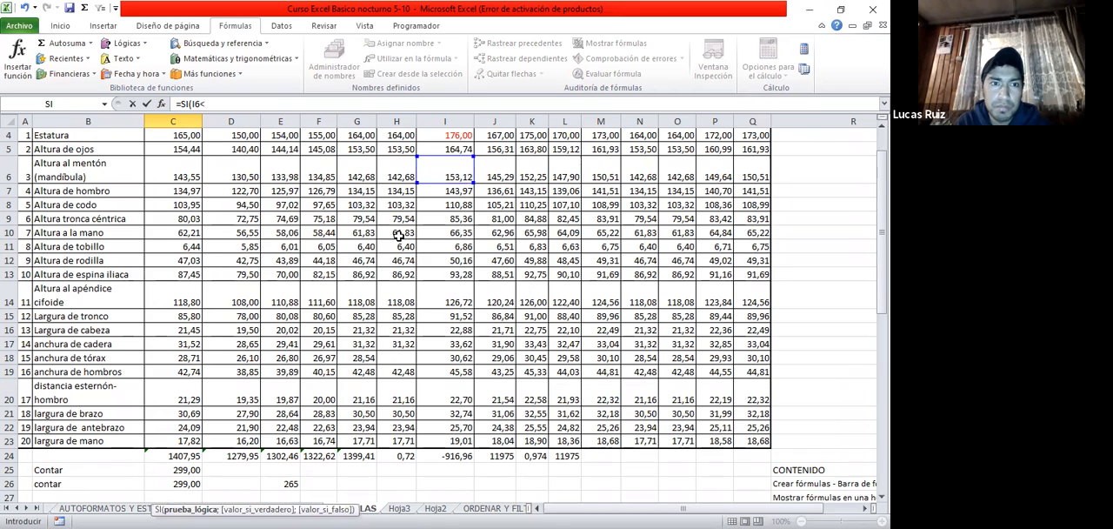
scroll(473, 246, "up", 1)
left_click(452, 179)
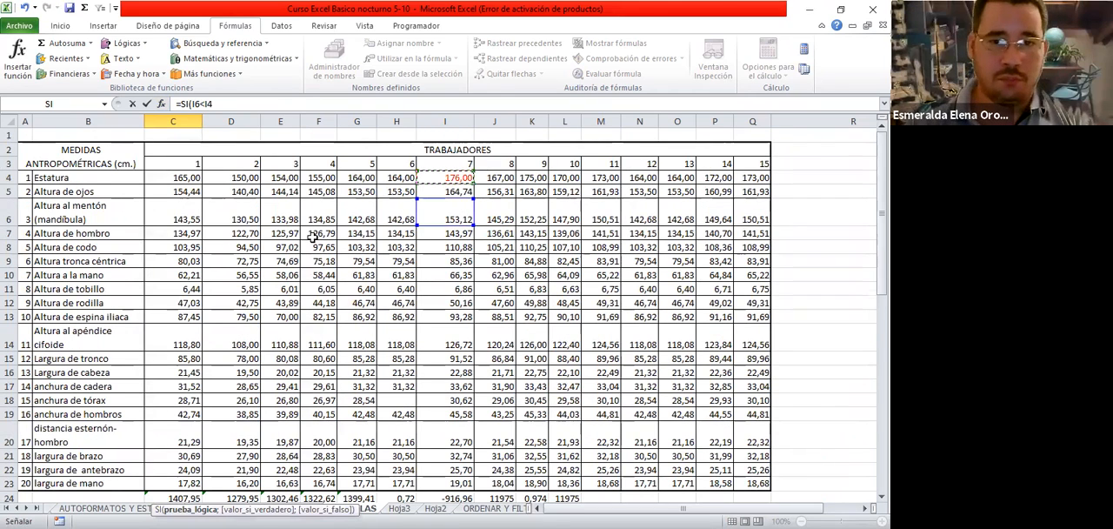
scroll(311, 236, "down", 1)
scroll(309, 236, "down", 2)
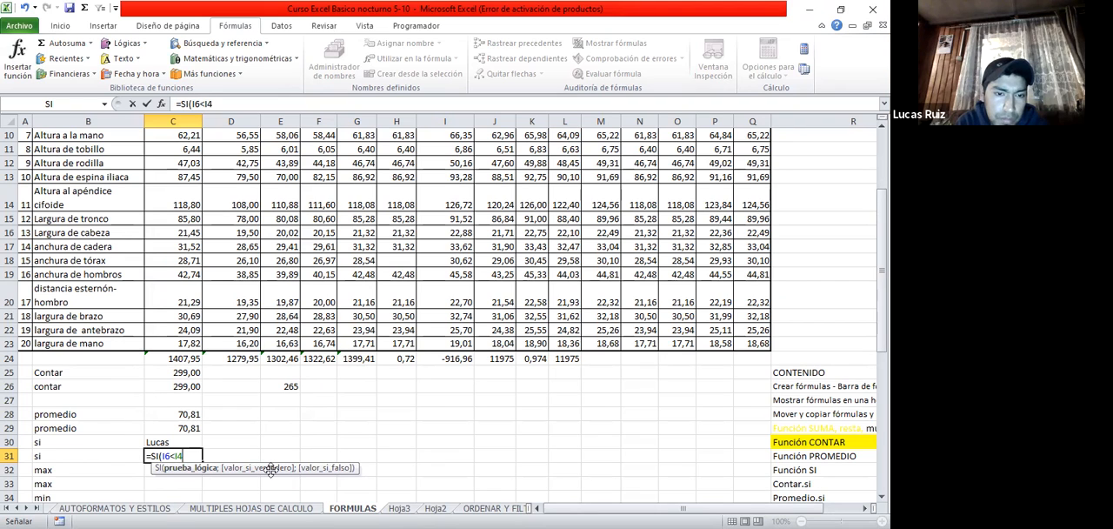
type(";\"Fernando\";\"Lucas")
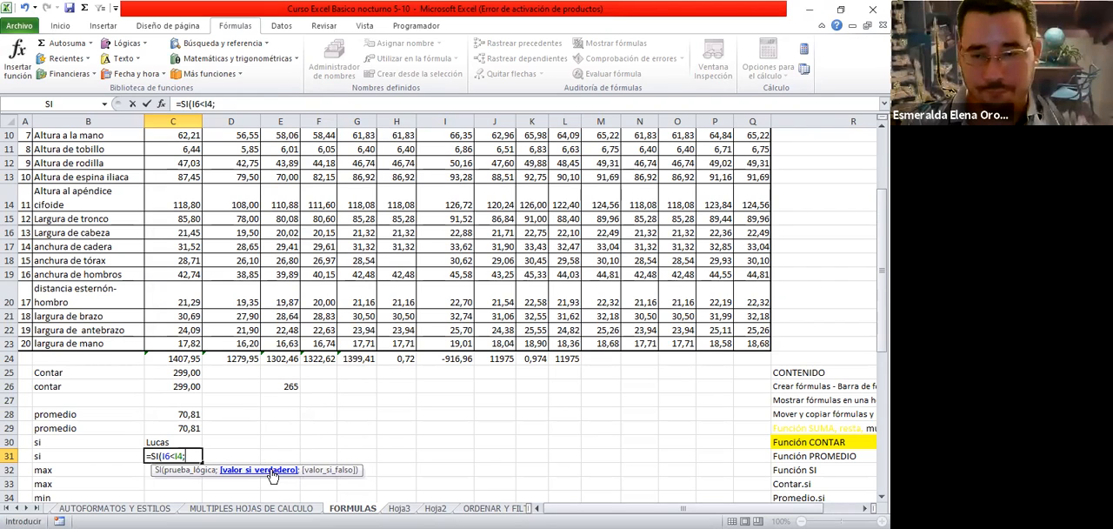
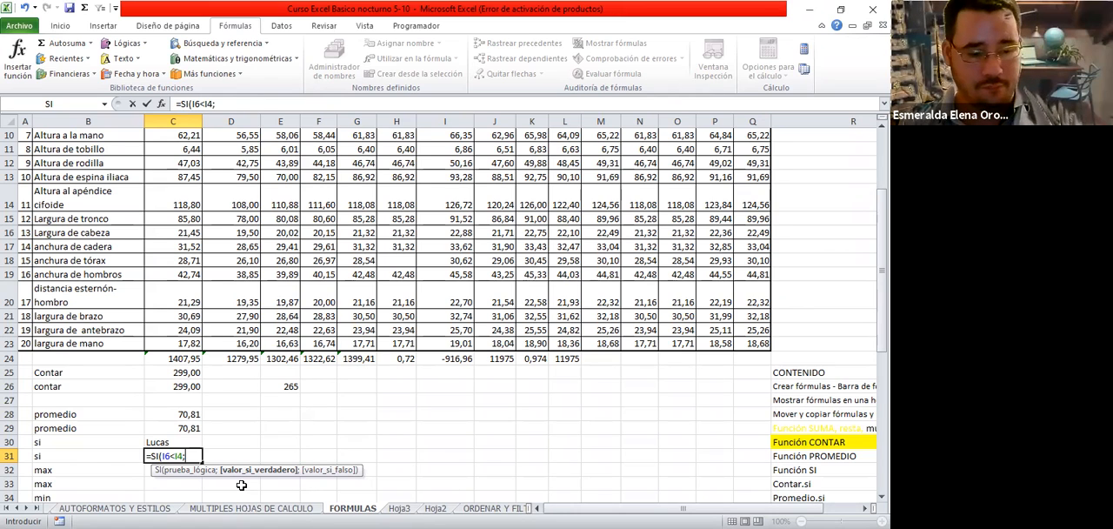
Enter a person's first name in quotes as the SI formula's valor_si_verdadero argument in C31 and end it with a semicolon
type("\"")
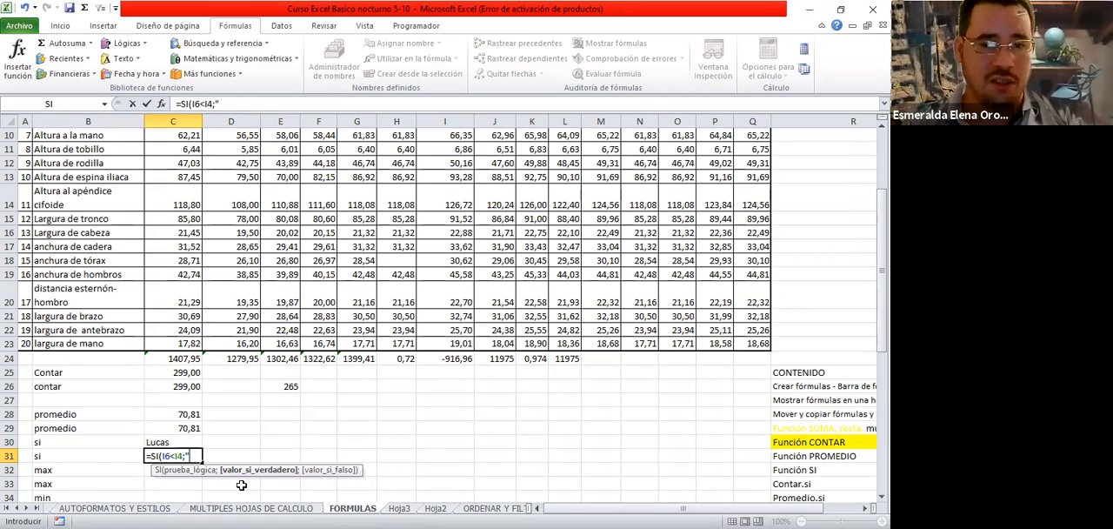
type("Fer")
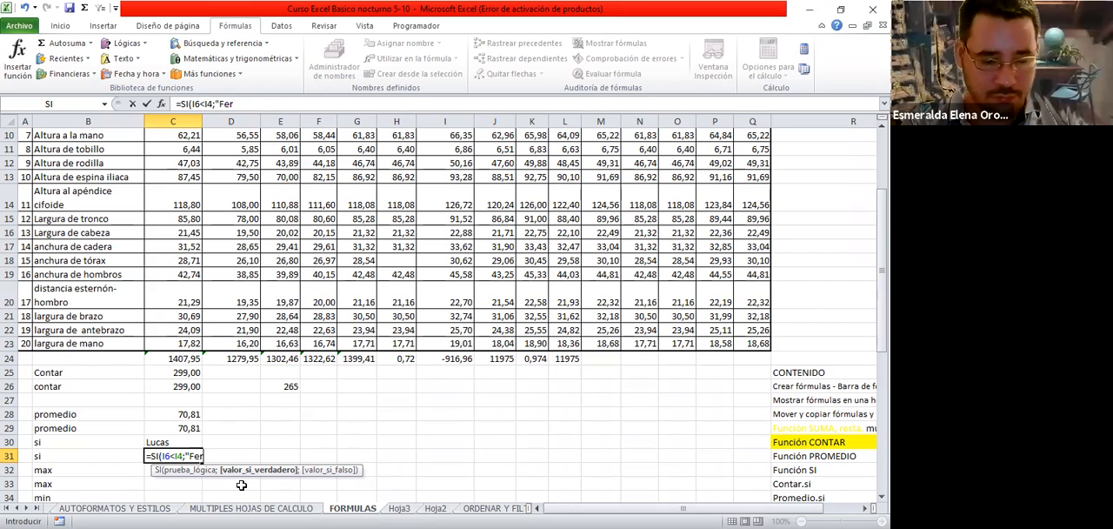
type("nando")
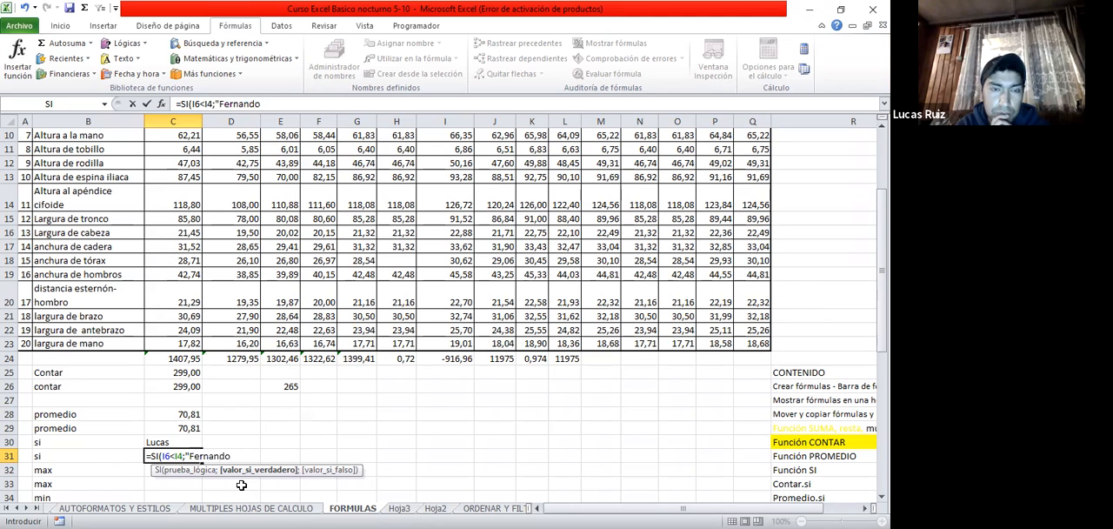
type("\"")
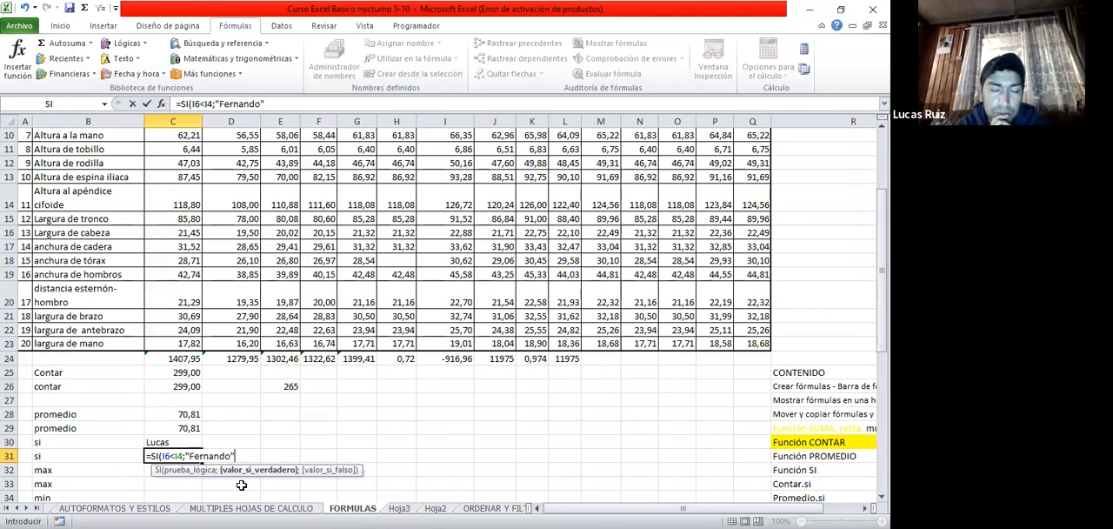
type(";")
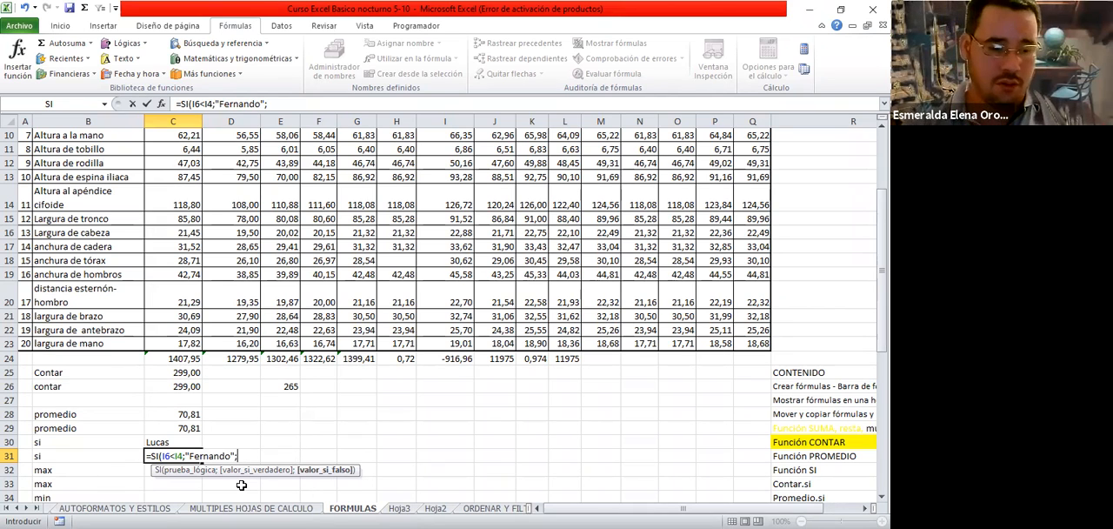
Enter another person's first name in quotes as the valor_si_falso argument, complete the SI formula in C31 and reselect the cell
type("\"Lucas")
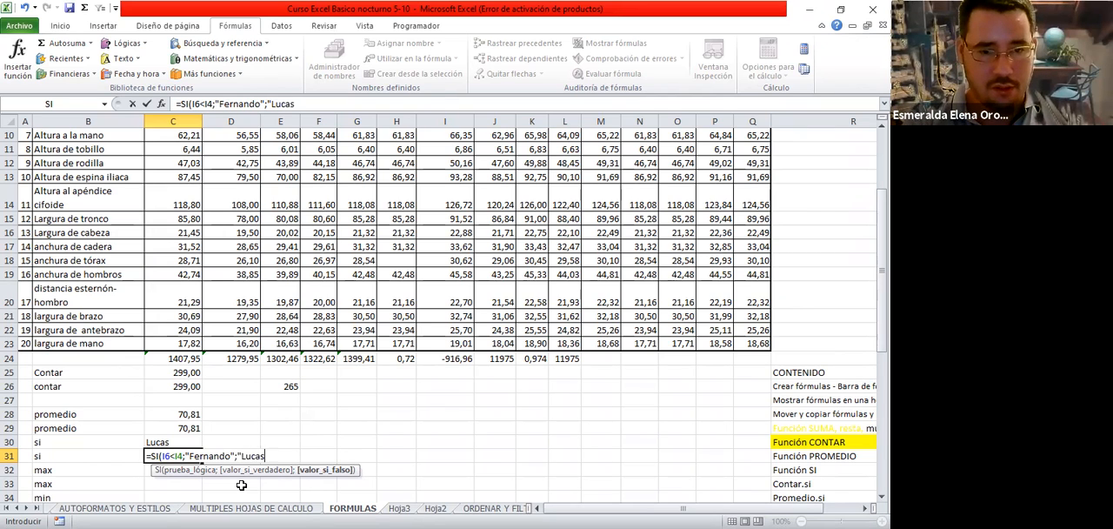
type("\"")
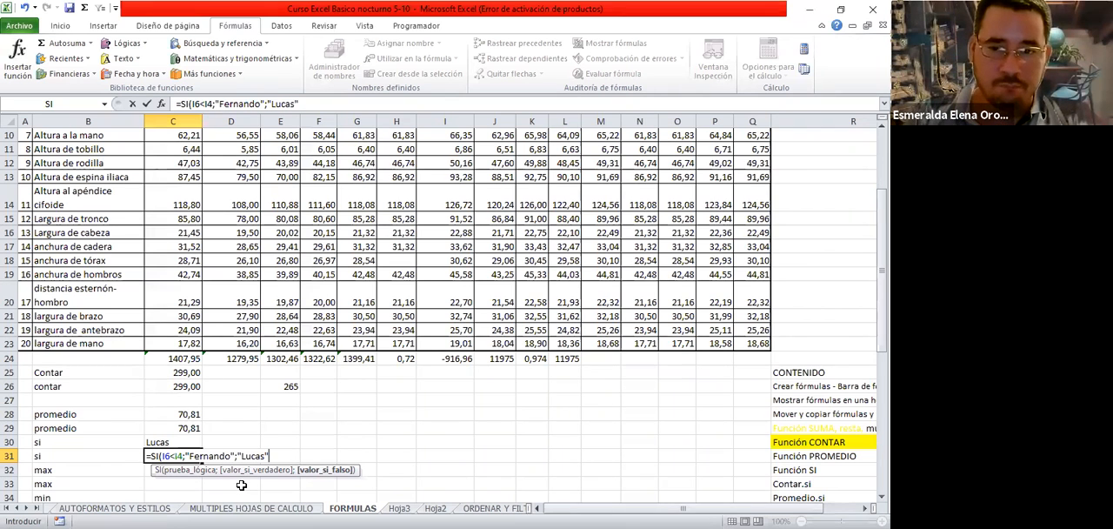
type(")")
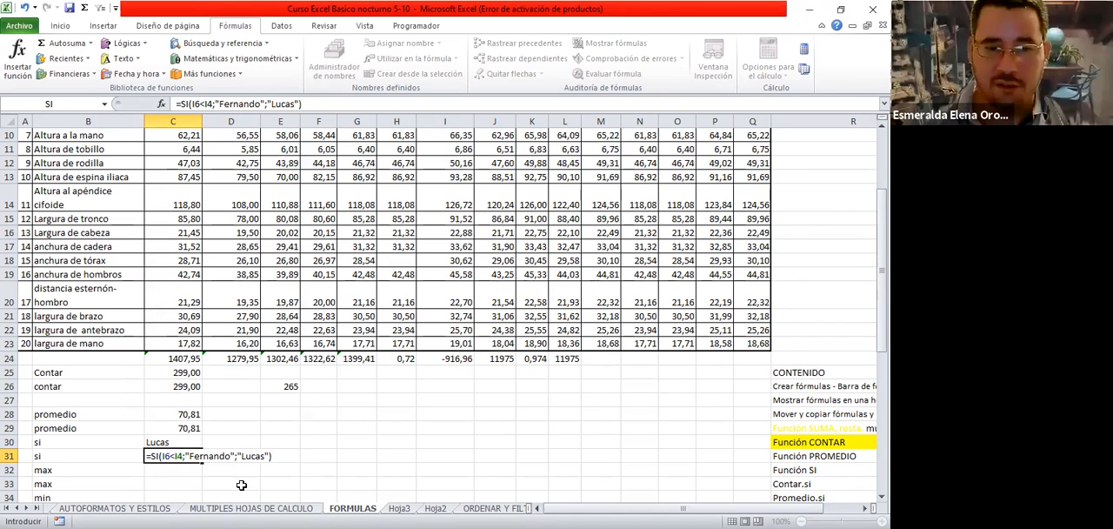
key("Return")
key("Up")
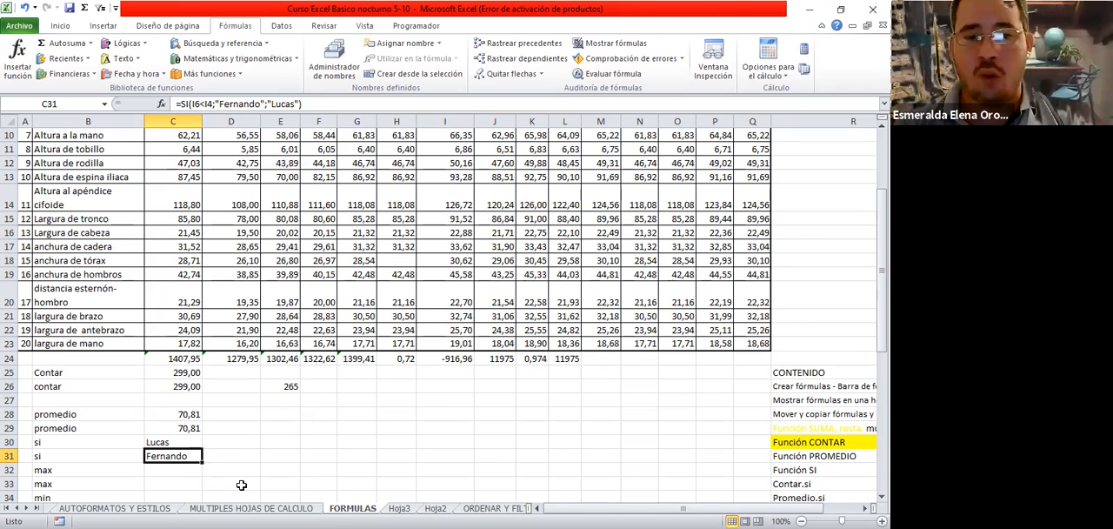
Review the contar and promedio rows, the CONTAR.SI formula in E26, and the max and min rows against the measurement table
left_click(75, 372)
left_click(78, 414)
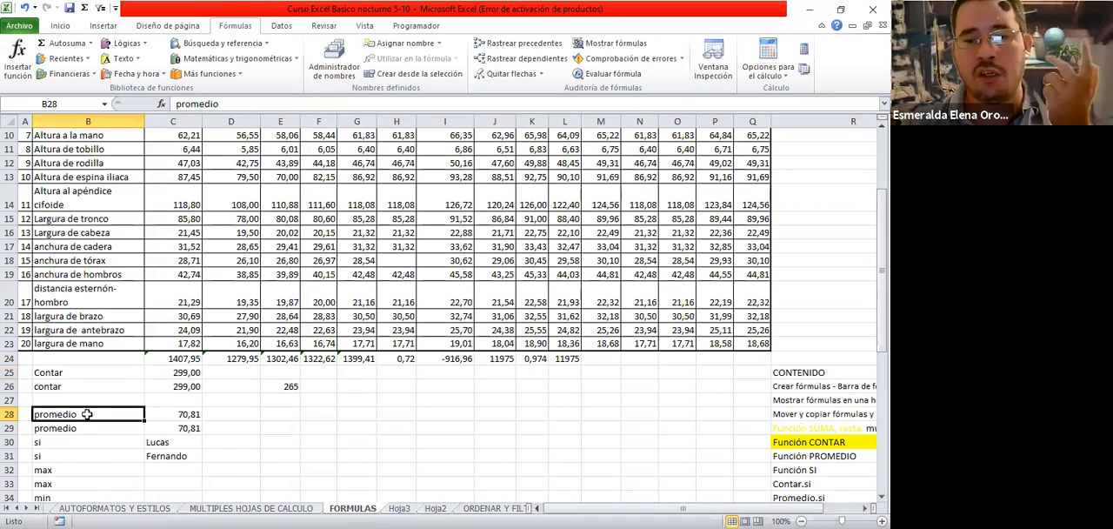
left_click(272, 386)
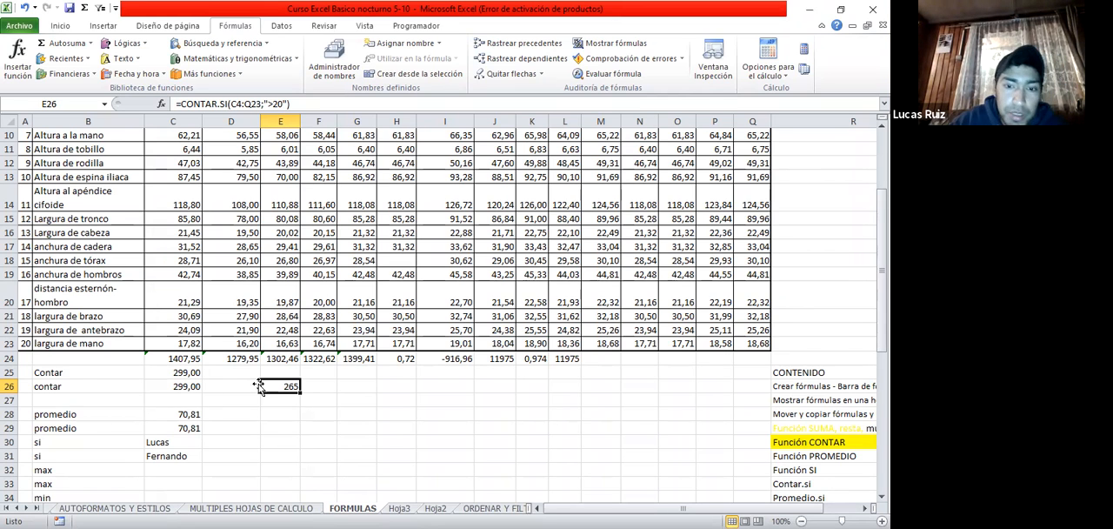
scroll(261, 385, "down", 3)
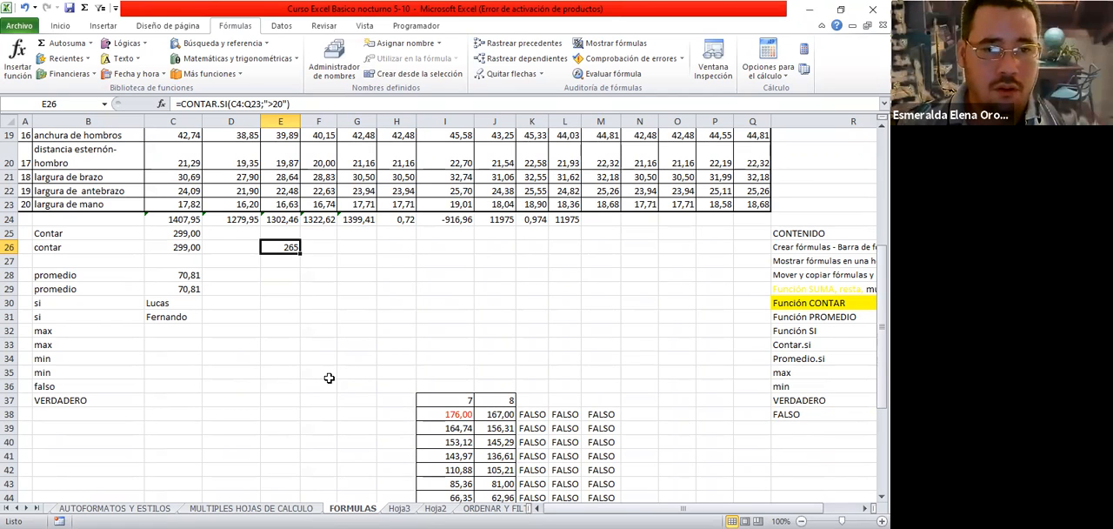
scroll(287, 375, "up", 1)
left_click(155, 371)
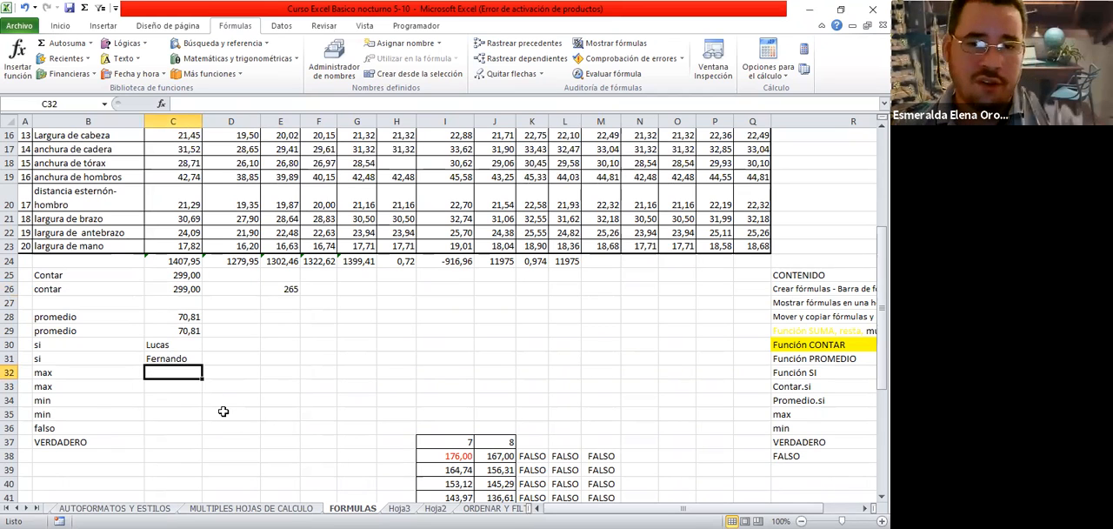
left_click(64, 372)
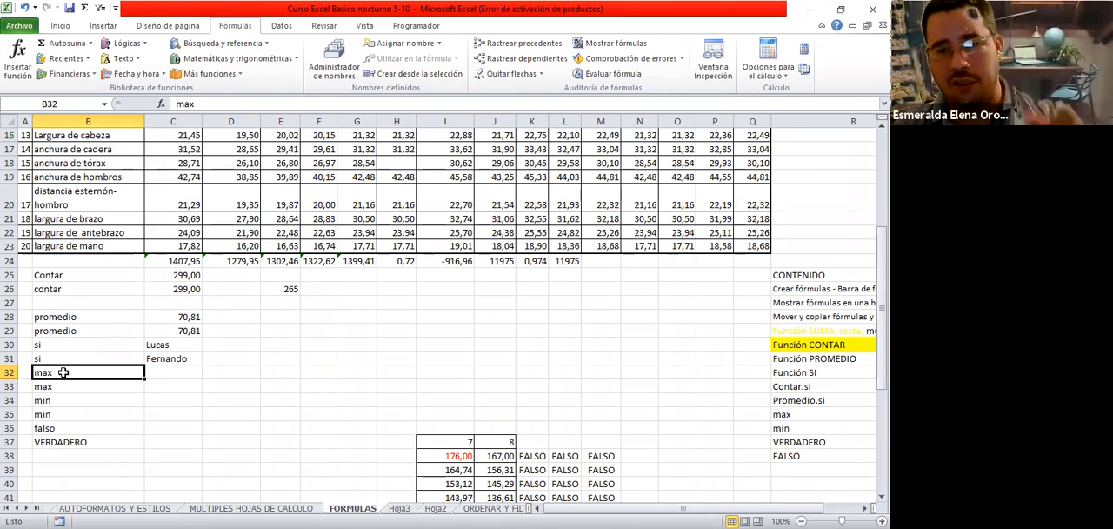
scroll(102, 369, "up", 5)
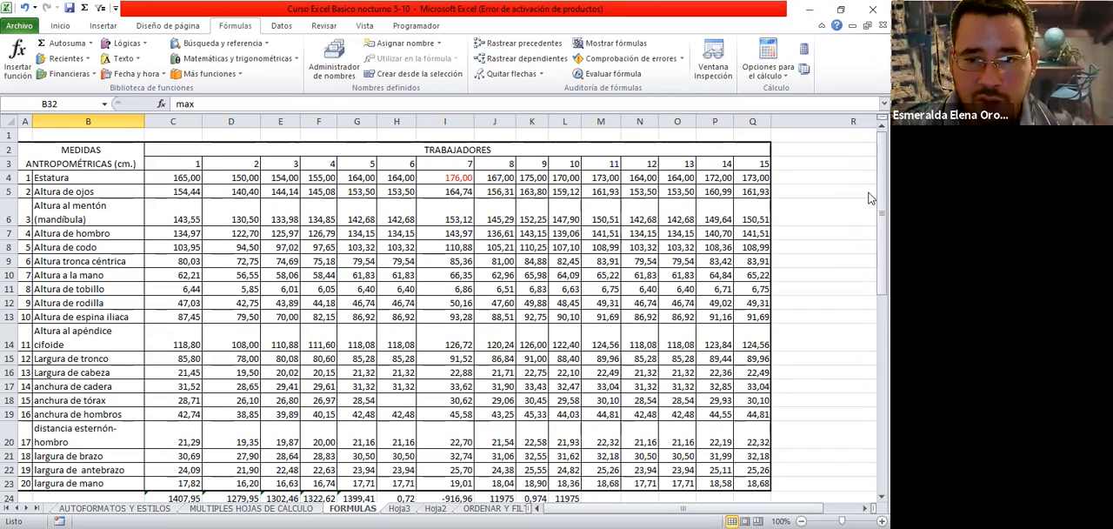
left_click(458, 179)
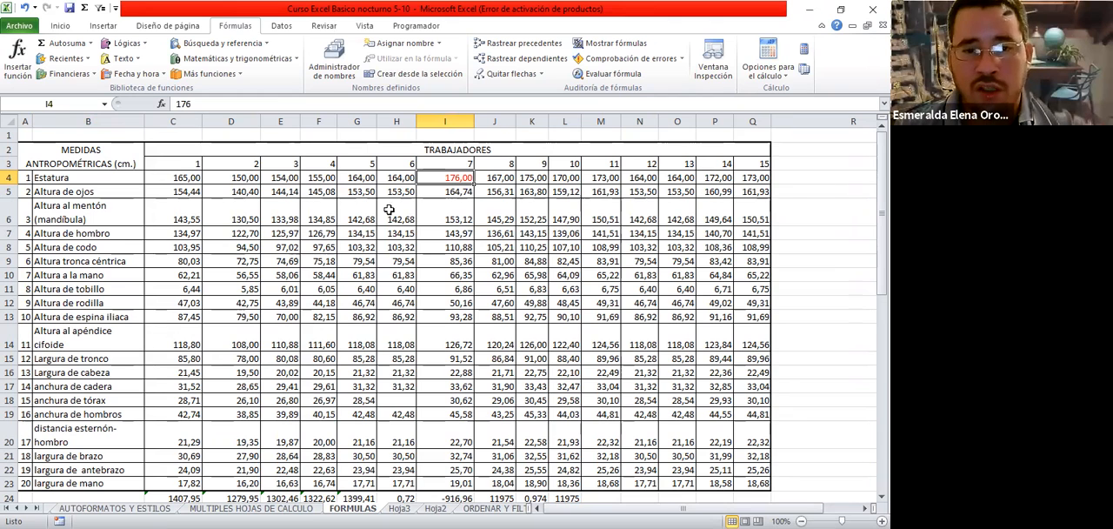
scroll(164, 467, "down", 4)
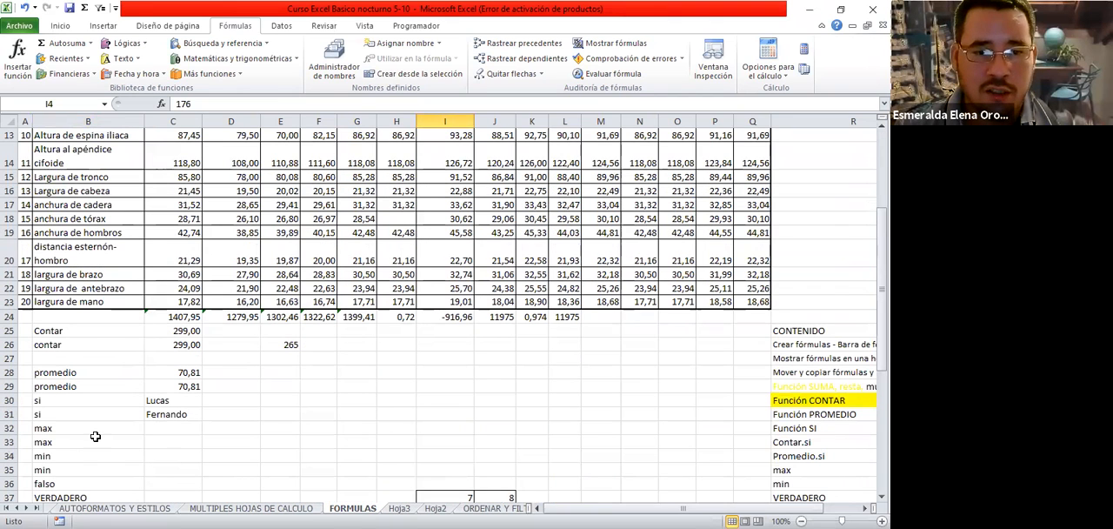
left_click(160, 426)
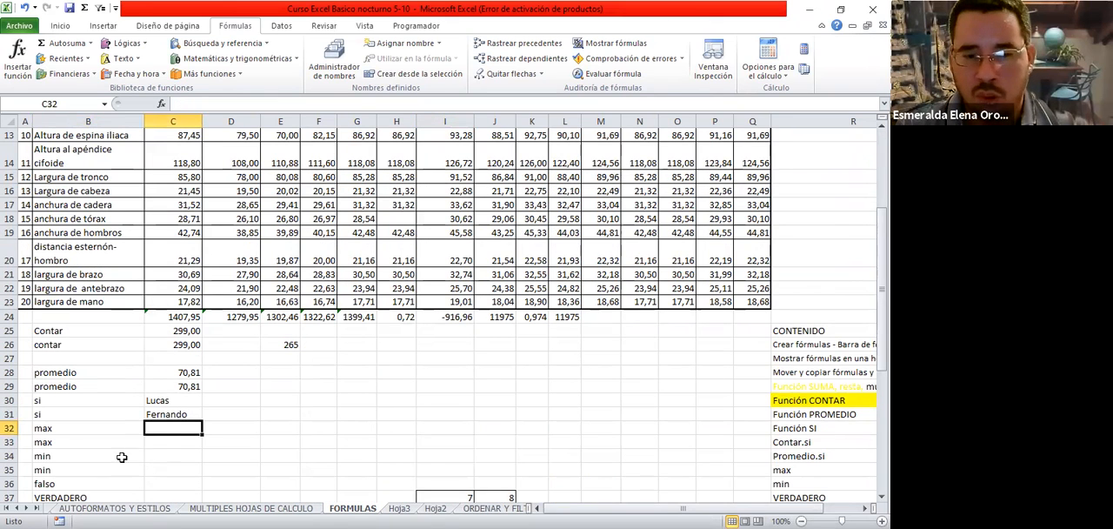
left_click(180, 456)
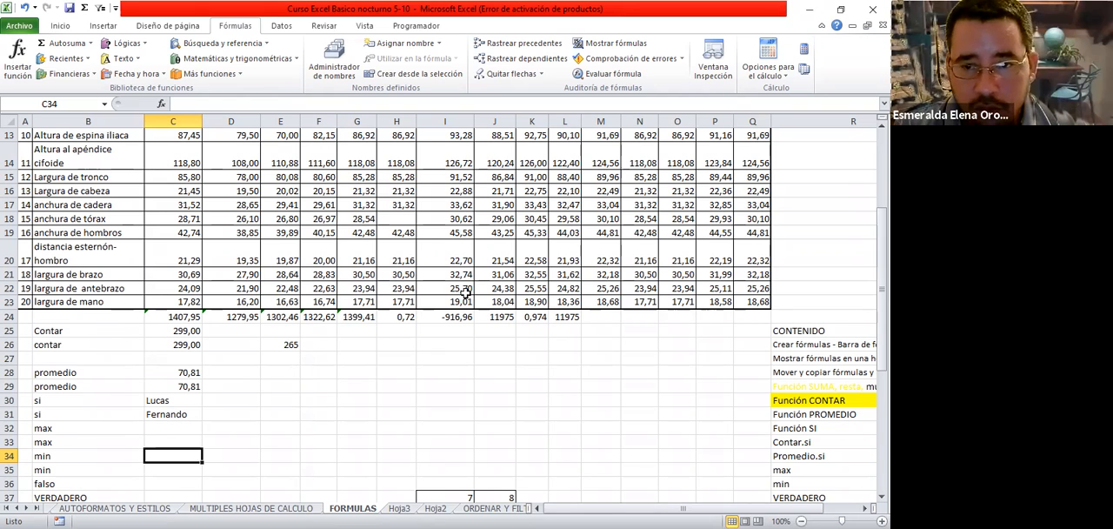
left_click(404, 219)
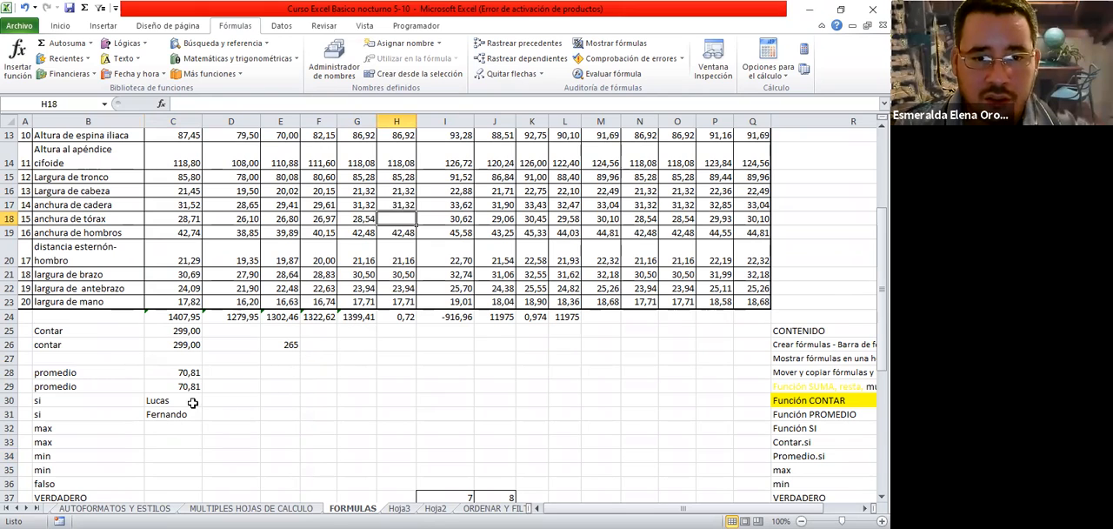
left_click(167, 456)
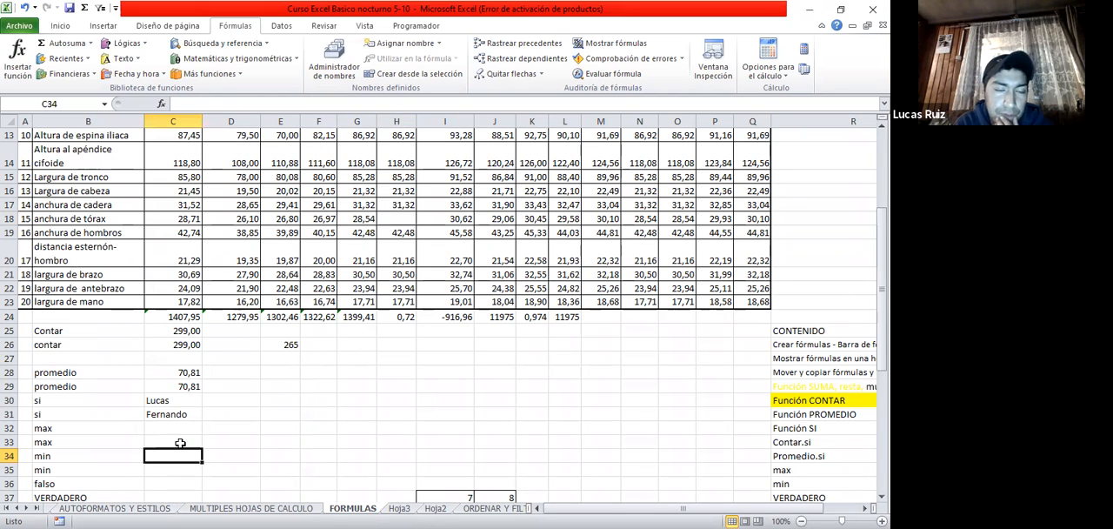
Search the function dialog for max and choose the MAX function for C32
left_click(178, 429)
left_click(17, 59)
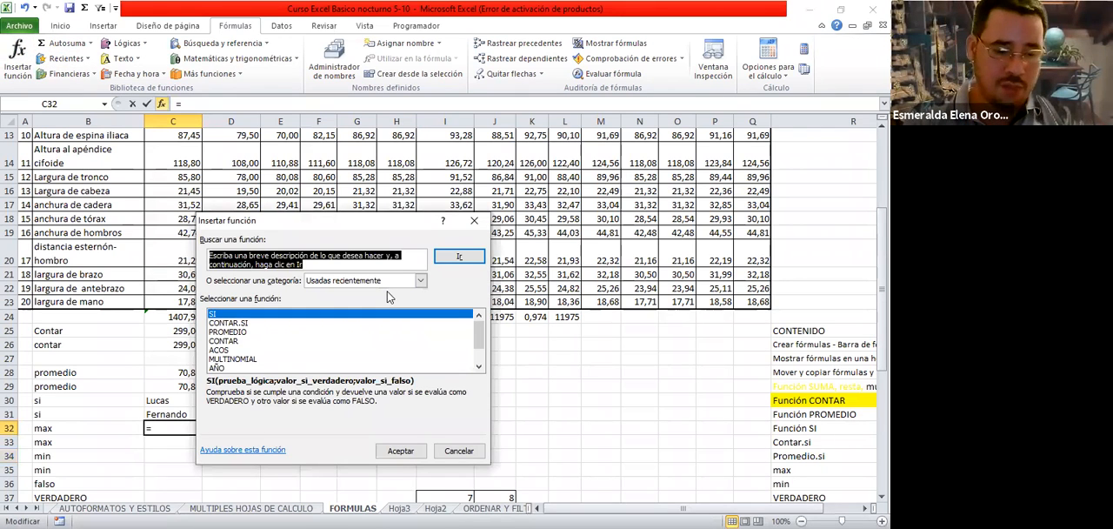
type("max")
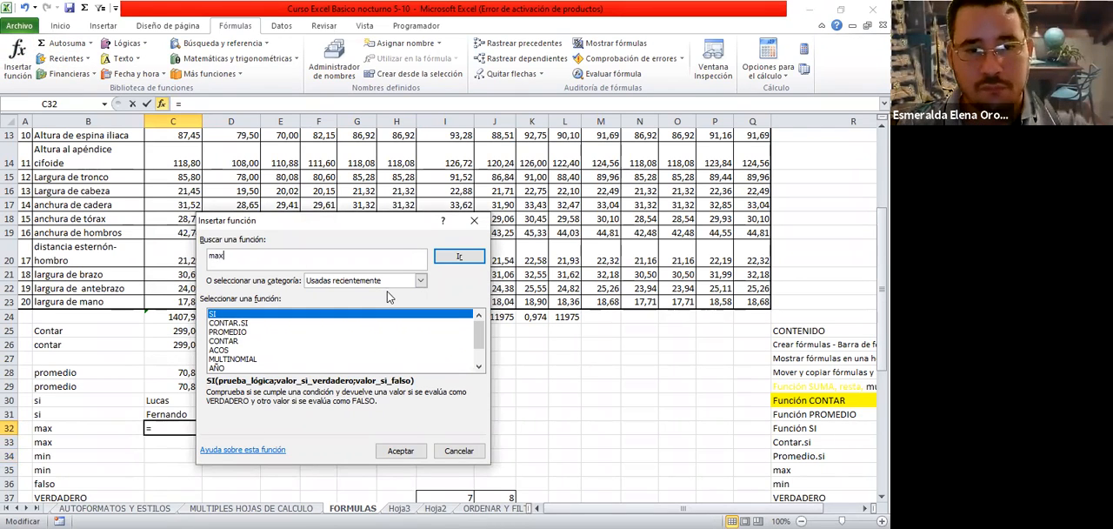
left_click(455, 258)
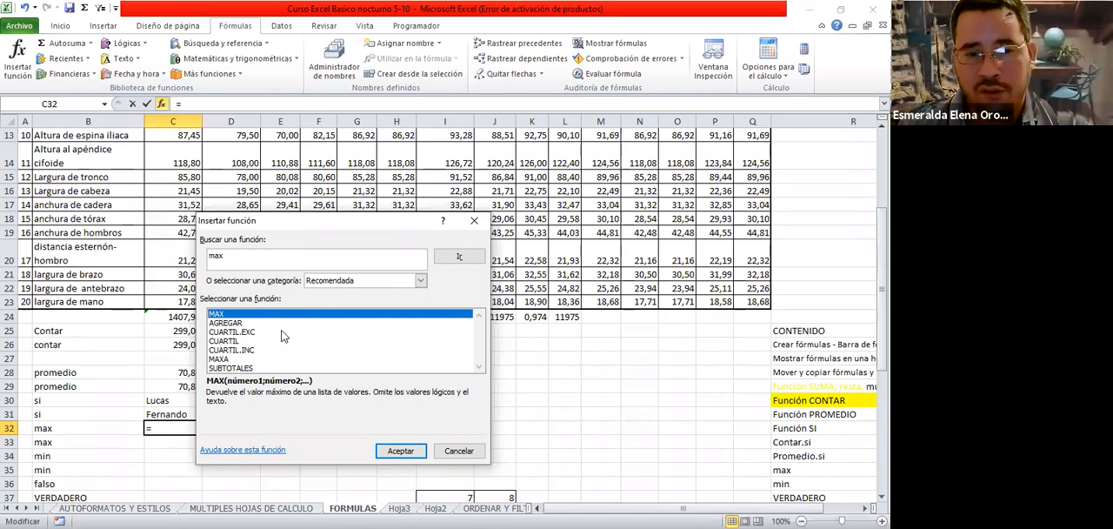
left_click(400, 450)
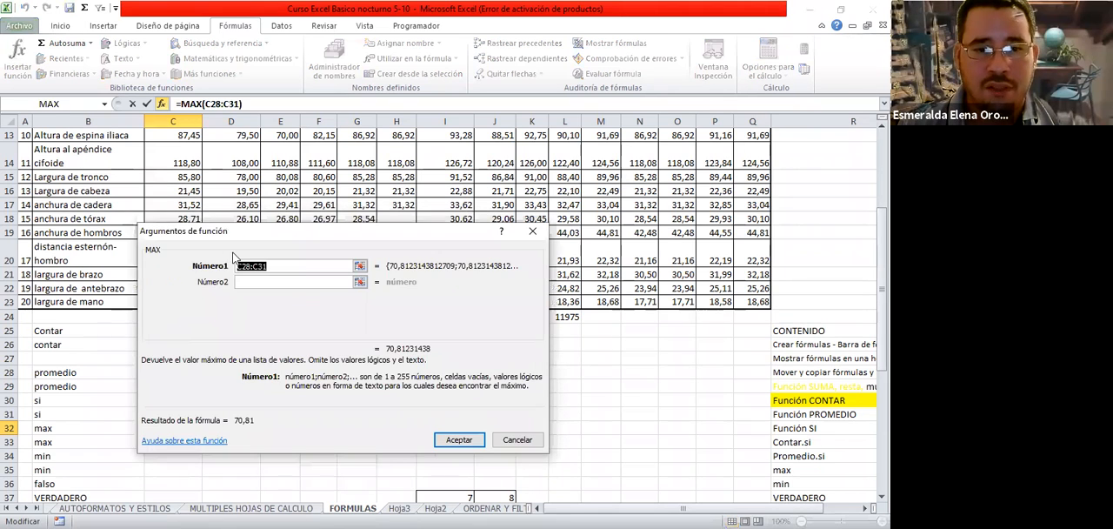
Set MAX's Número1 argument to the measurement range C4:Q23 and accept the function in C32
left_click(360, 266)
scroll(191, 177, "up", 4)
left_click(191, 177)
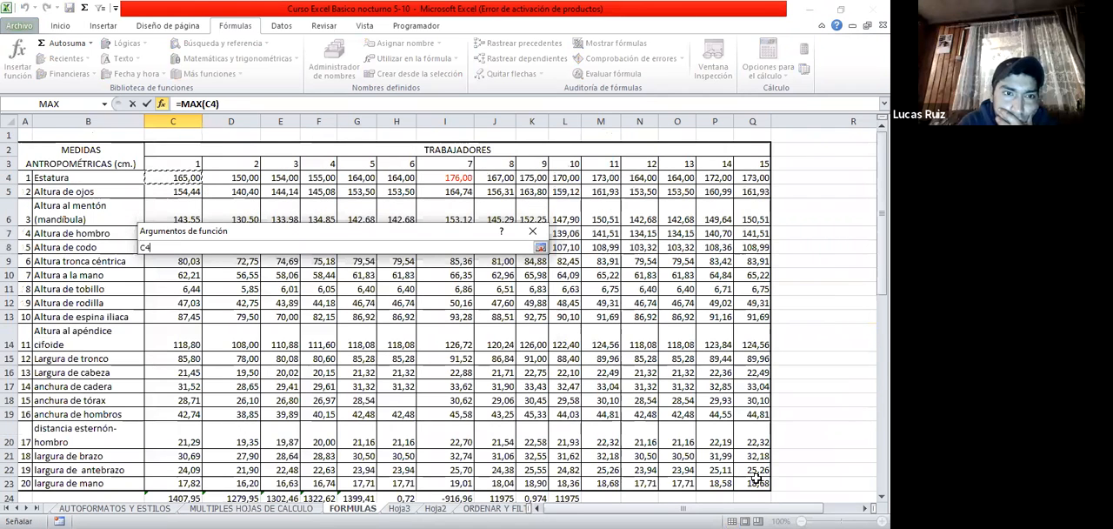
left_click_drag(191, 178, 756, 477)
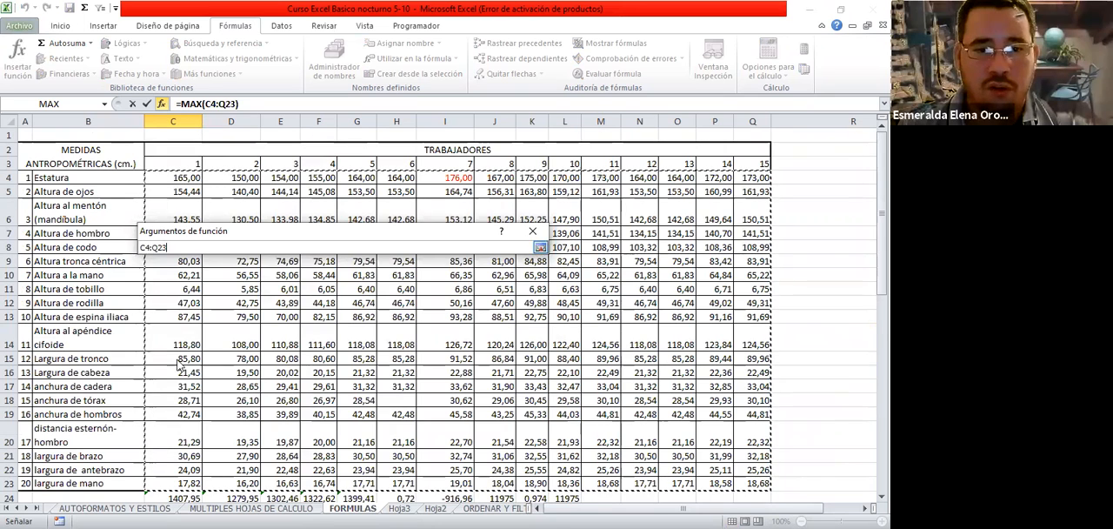
left_click(540, 248)
key("Tab")
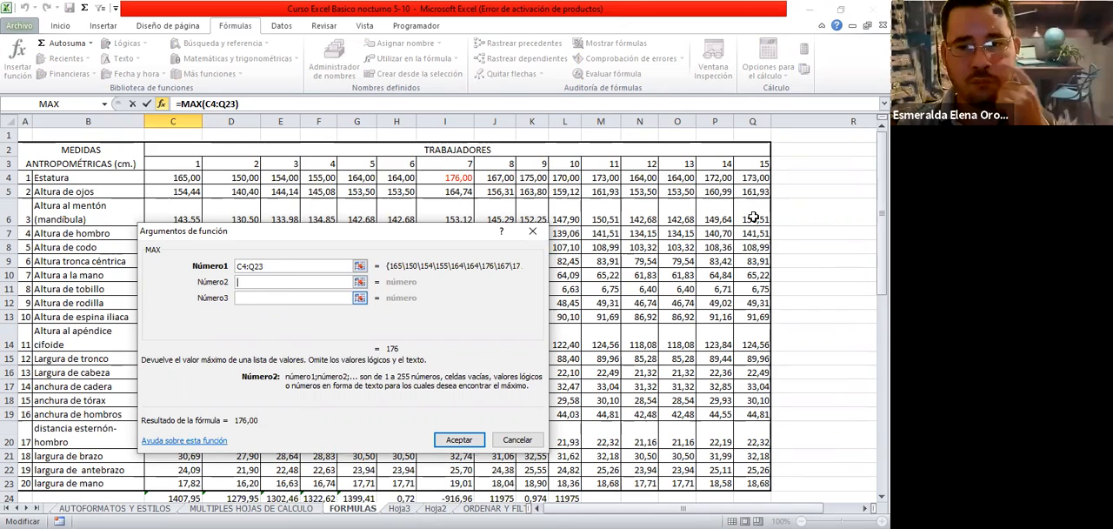
left_click(305, 264)
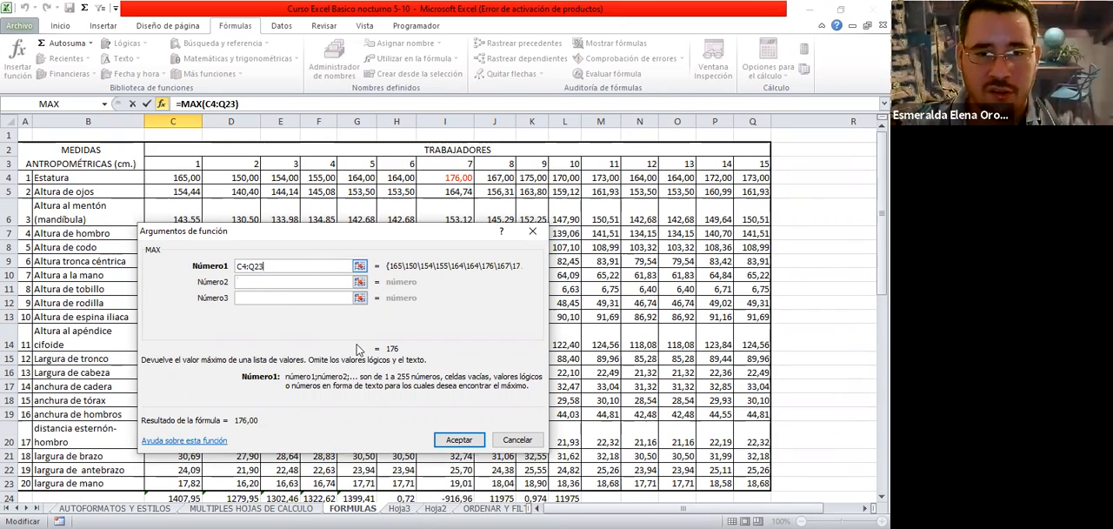
left_click(454, 439)
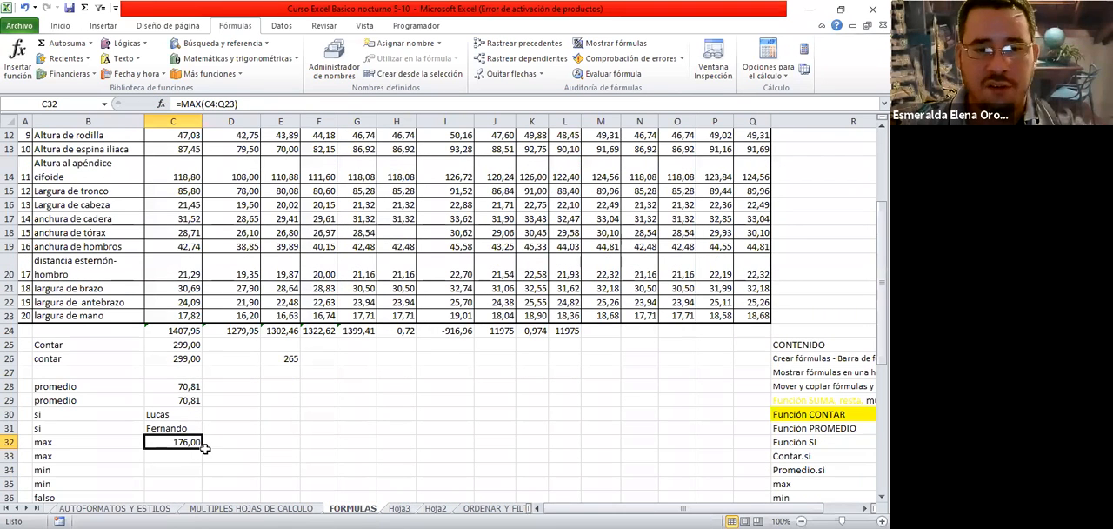
Start a formula directly in C33 and choose the MAX function from the suggestions
left_click(190, 459)
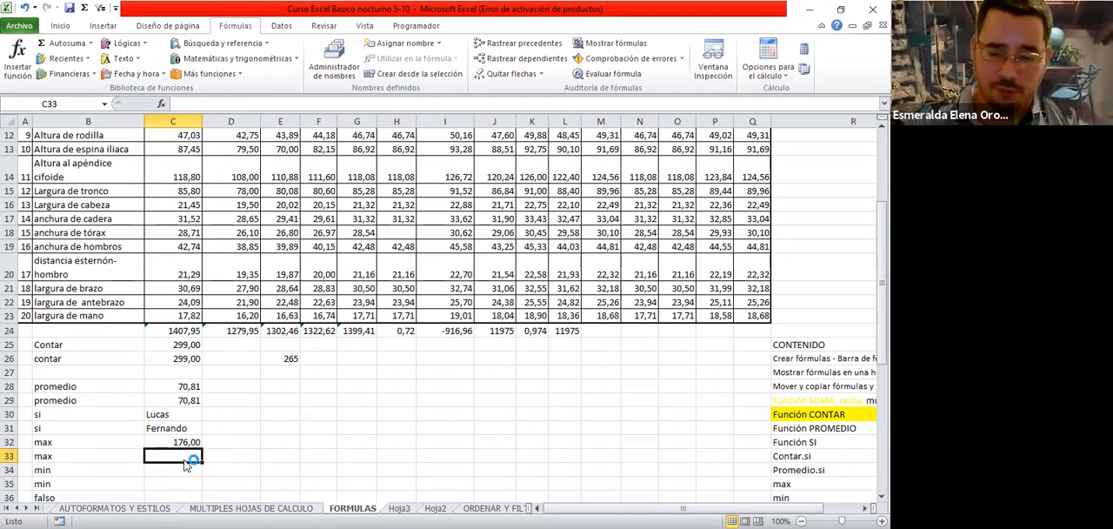
type("=")
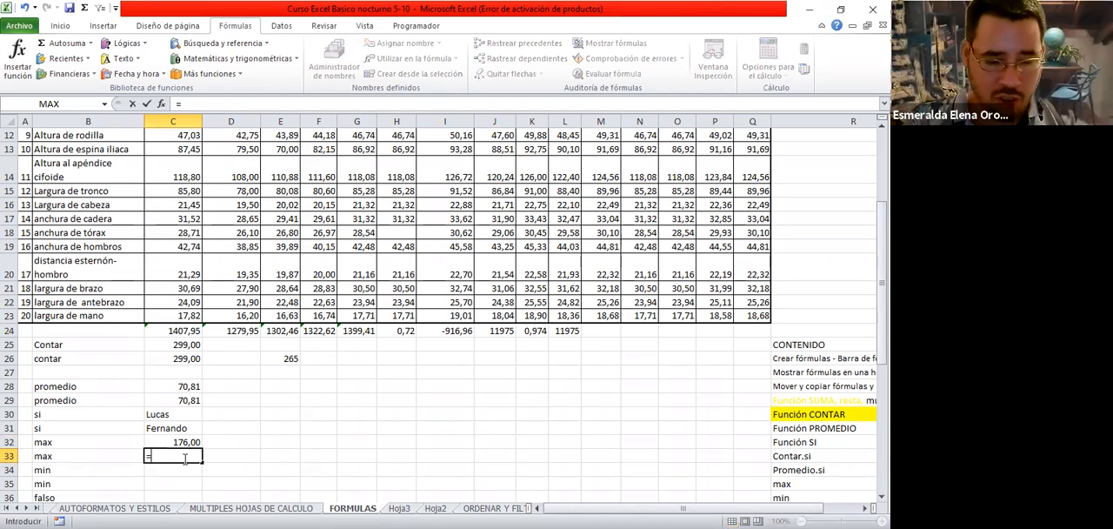
type("max")
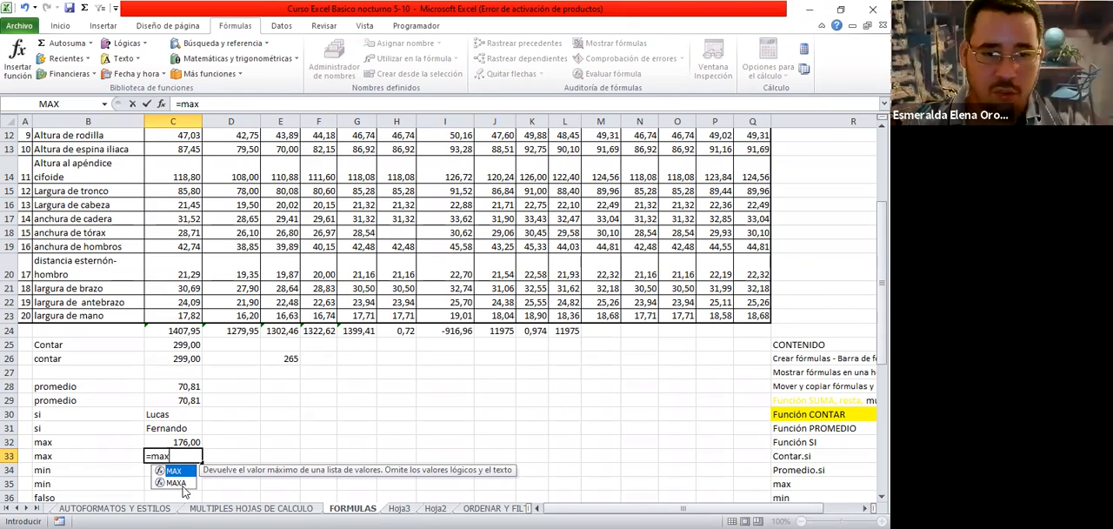
left_click(187, 485)
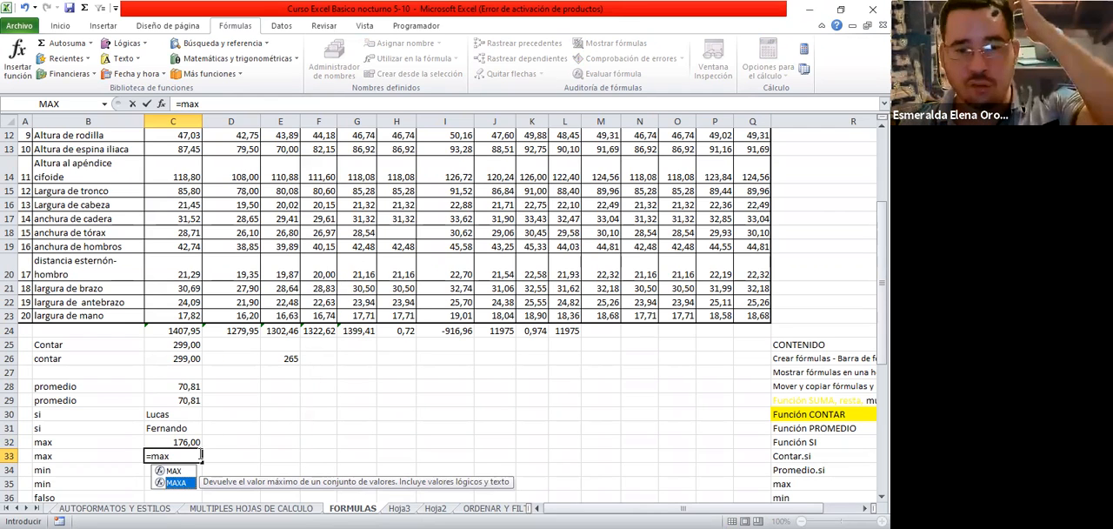
left_click(173, 470)
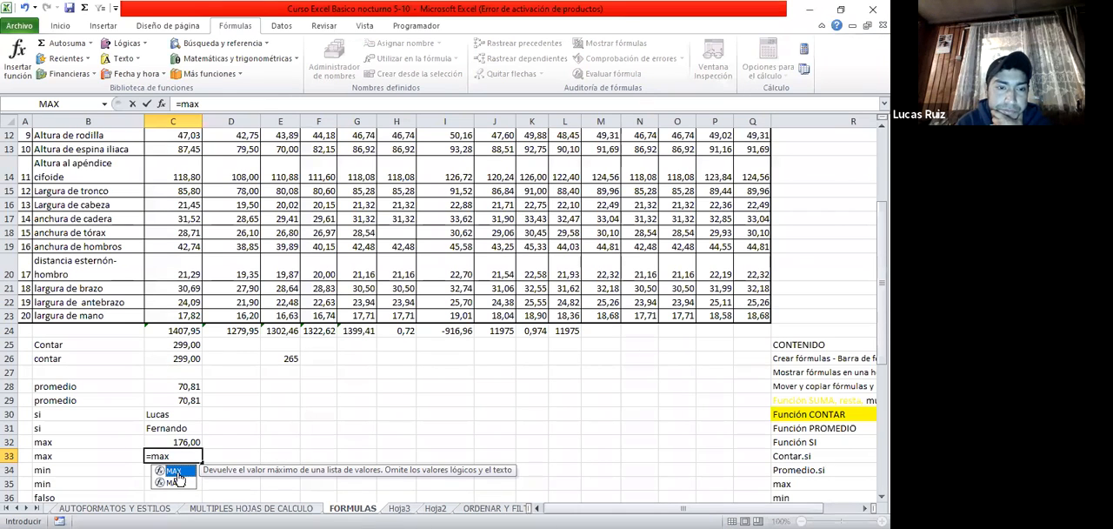
key("Tab")
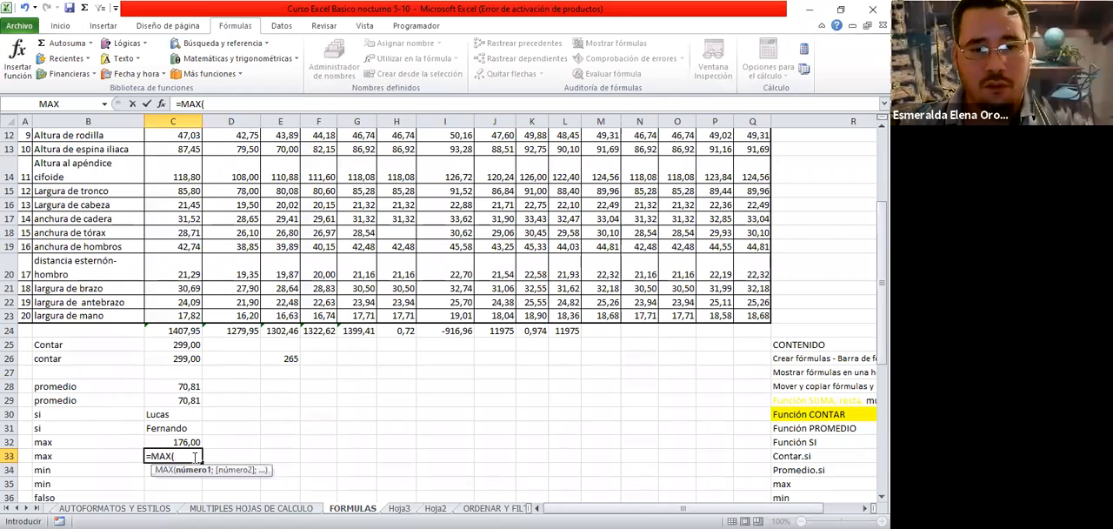
Enter the range c4:q23 as MAX's argument in C33, close the parenthesis and complete the formula
scroll(195, 320, "up", 4)
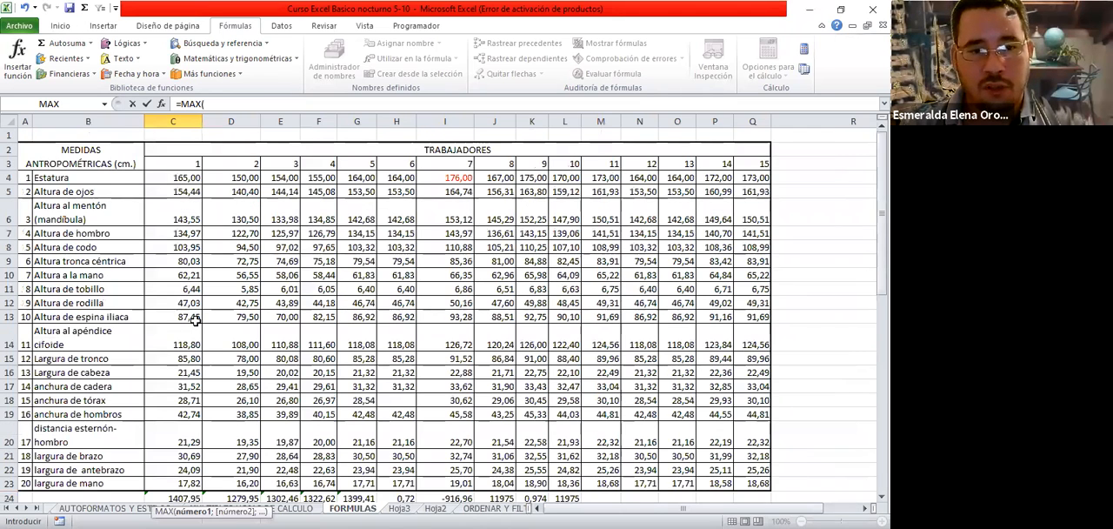
scroll(195, 320, "down", 5)
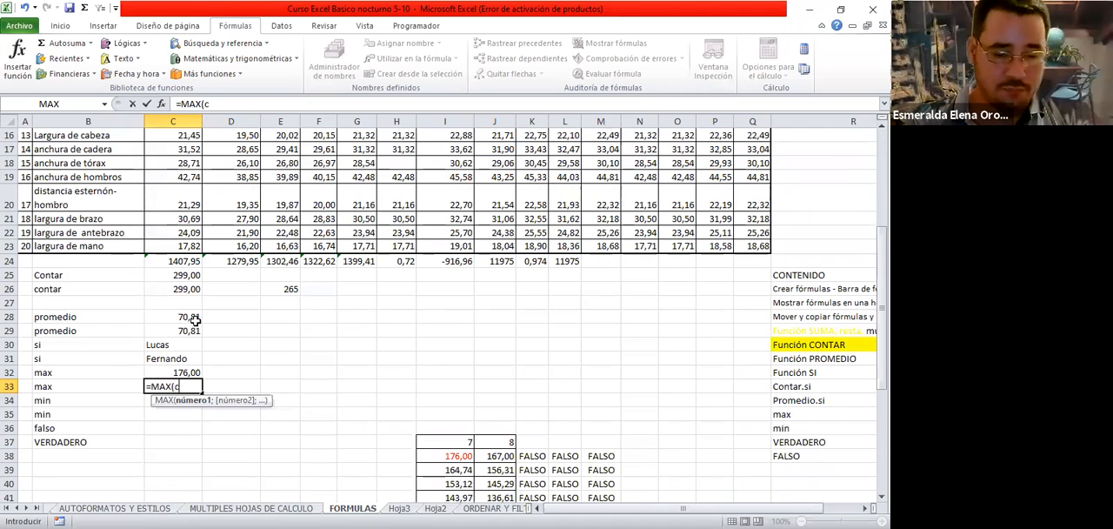
type("c4")
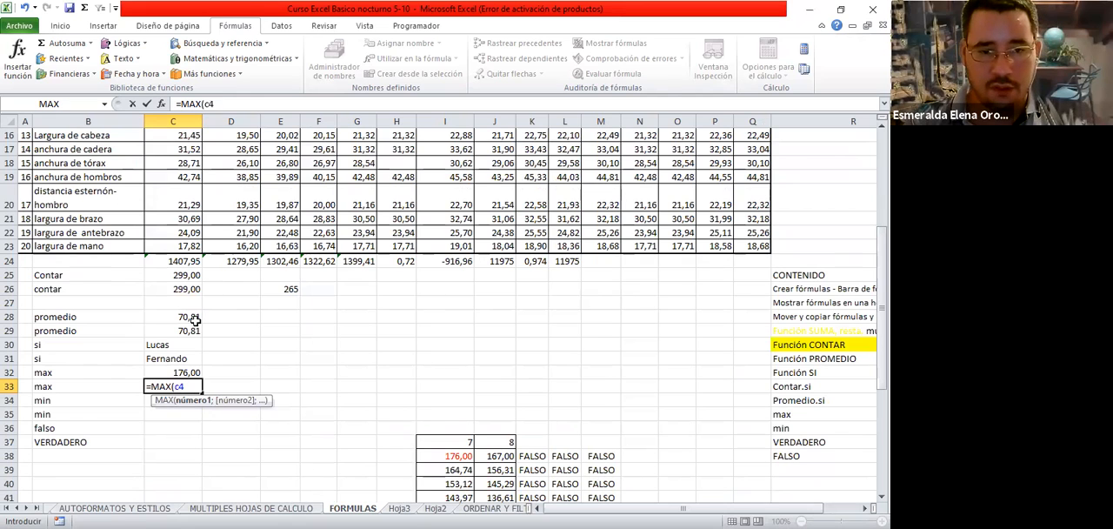
type(":q2")
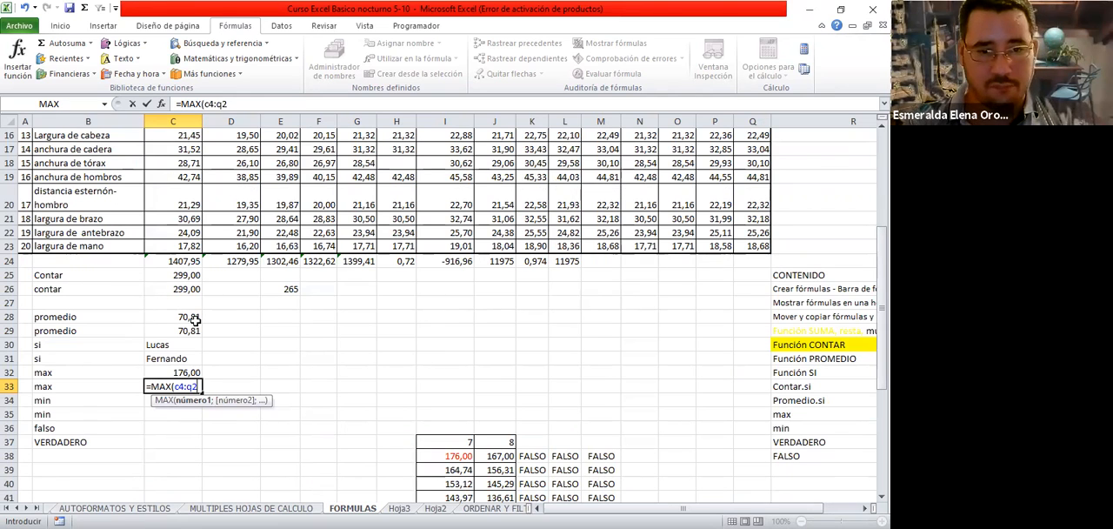
type("3)")
key("Return")
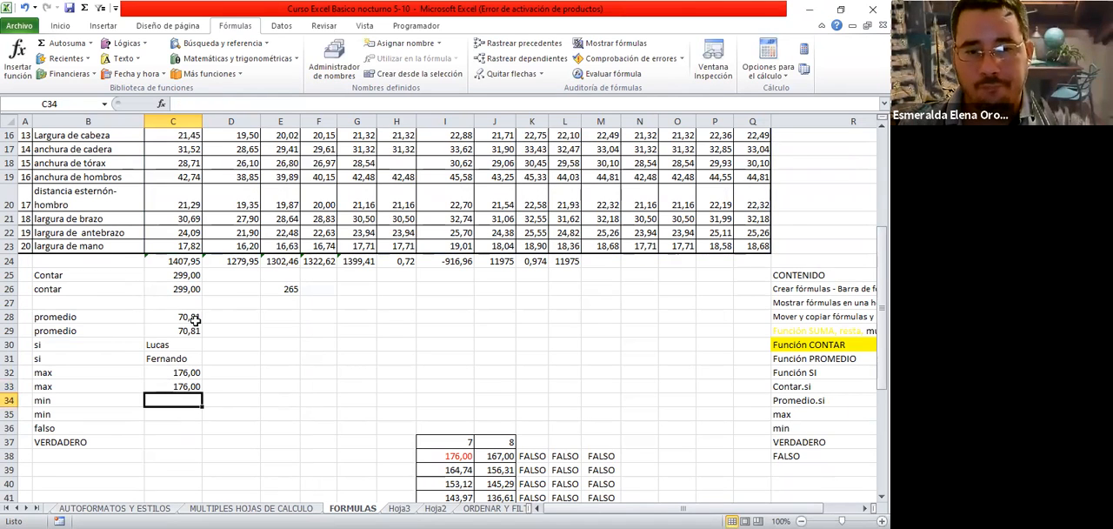
Search the function dialog for min and choose the MIN function for C34
left_click(13, 60)
type("min")
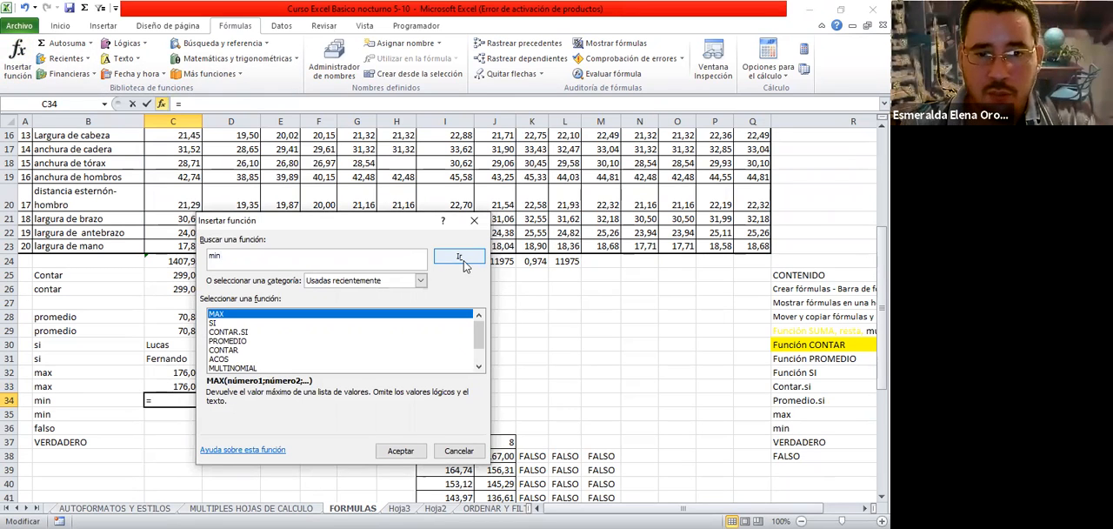
left_click(461, 259)
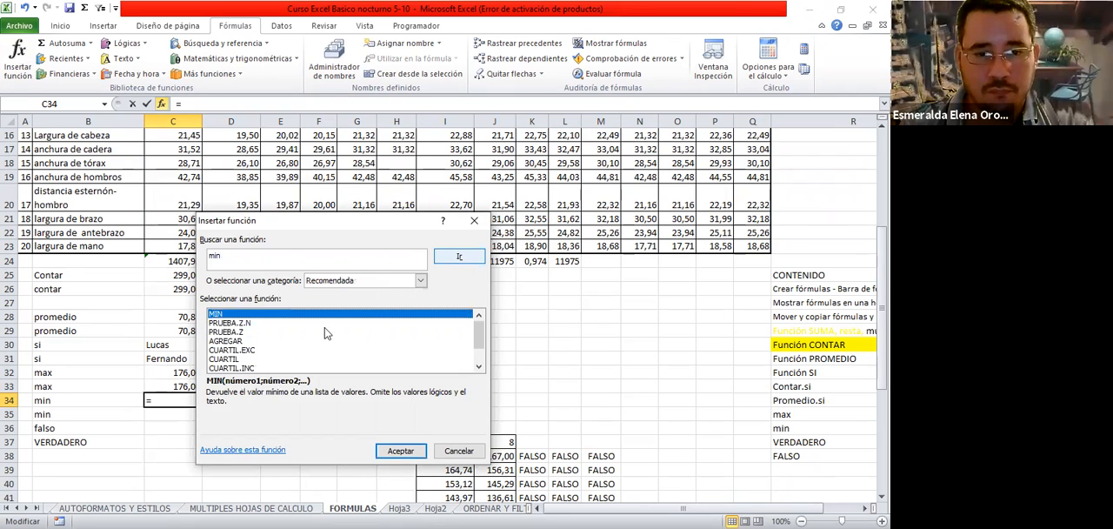
double_click(217, 313)
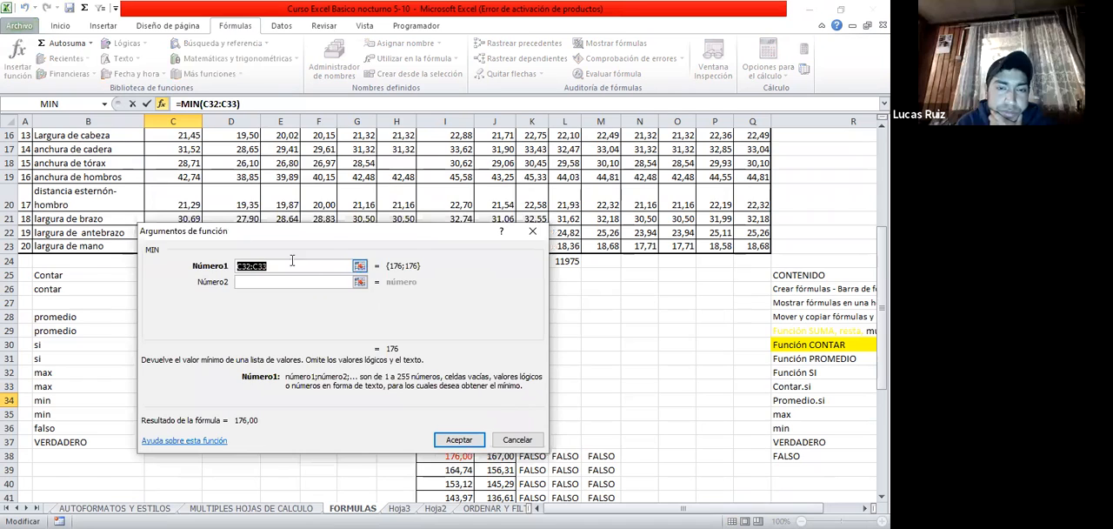
Set MIN's Número1 argument to the measurement range C4:Q23 and accept the function in C34
left_click(359, 266)
scroll(260, 260, "up", 5)
left_click(186, 177)
left_click_drag(186, 177, 763, 480)
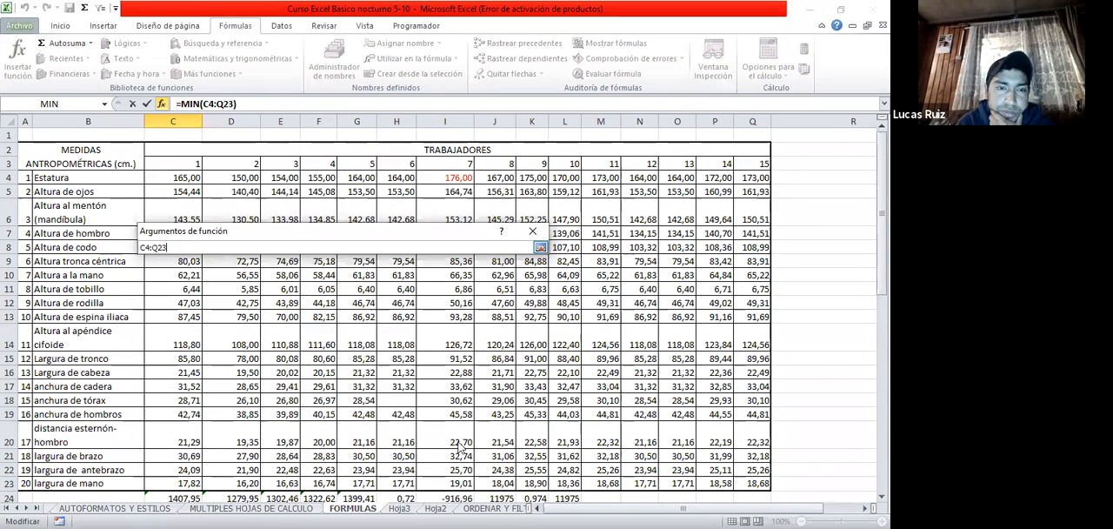
left_click(539, 248)
left_click(459, 439)
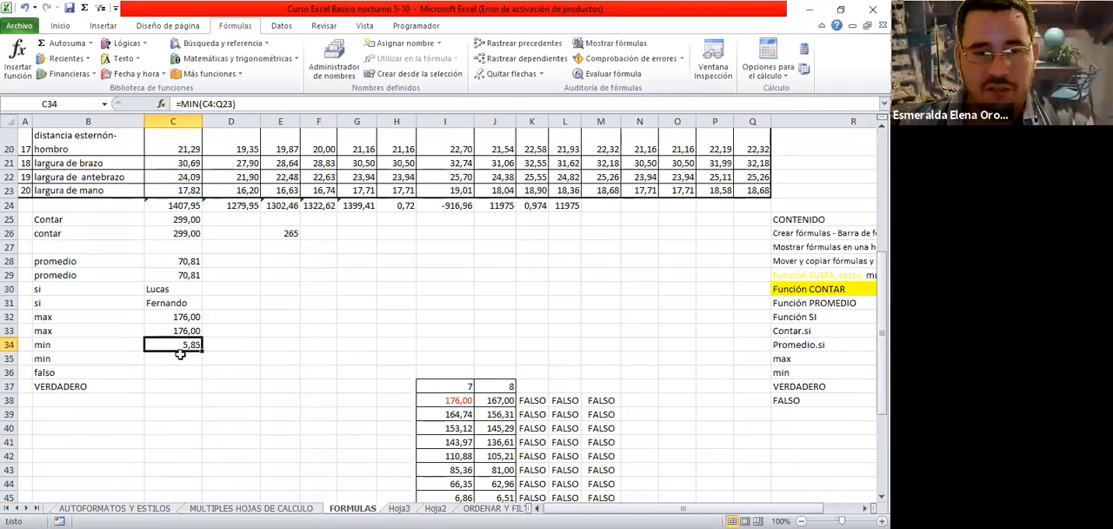
Start a formula directly in C35 and choose the MIN function from the suggestions
scroll(285, 346, "up", 2)
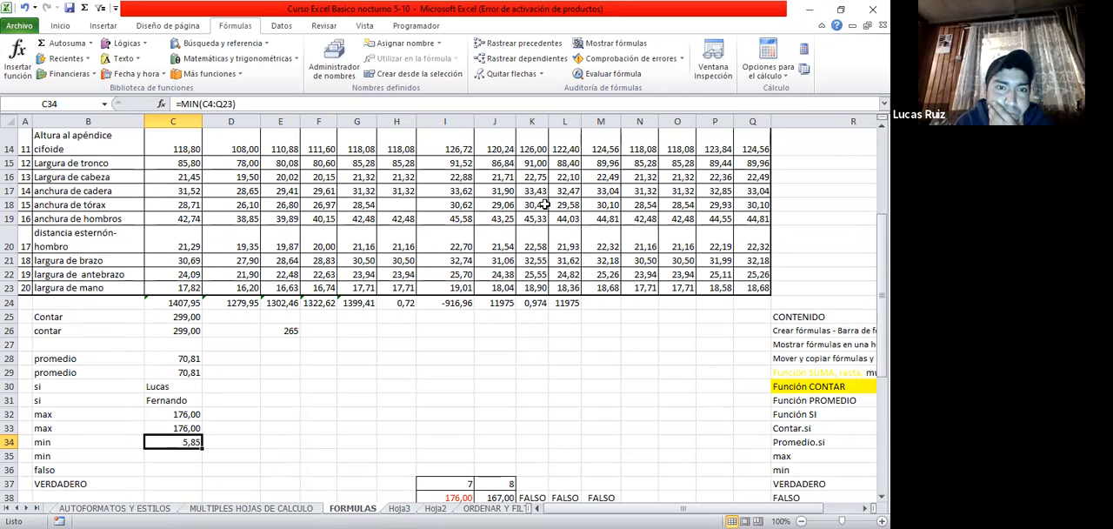
scroll(326, 306, "down", 2)
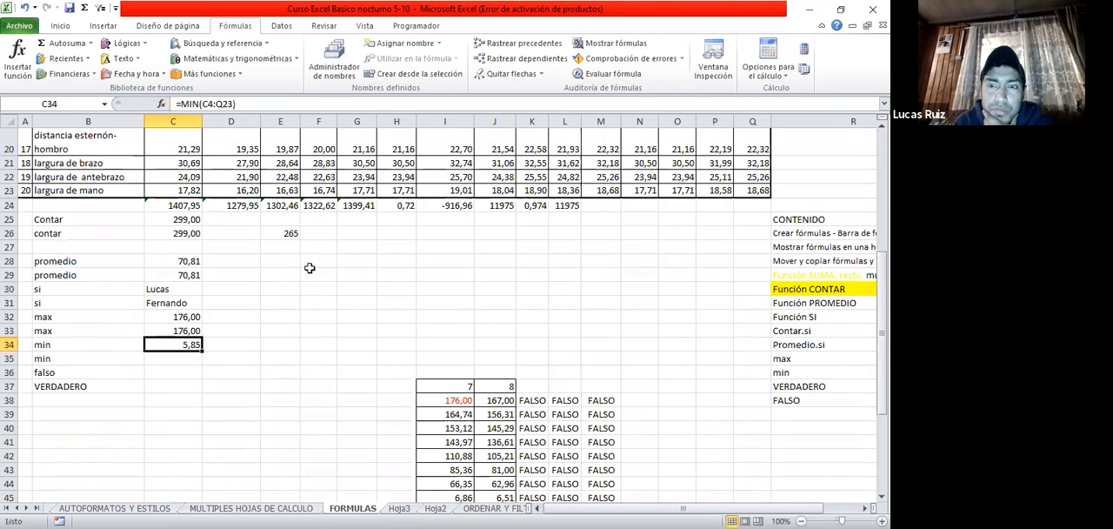
left_click(176, 360)
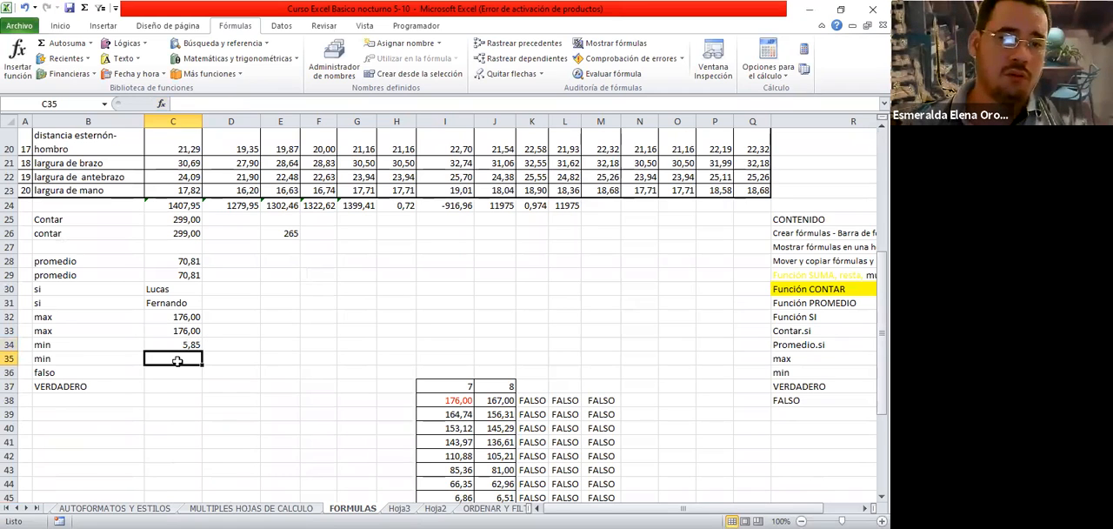
type("=")
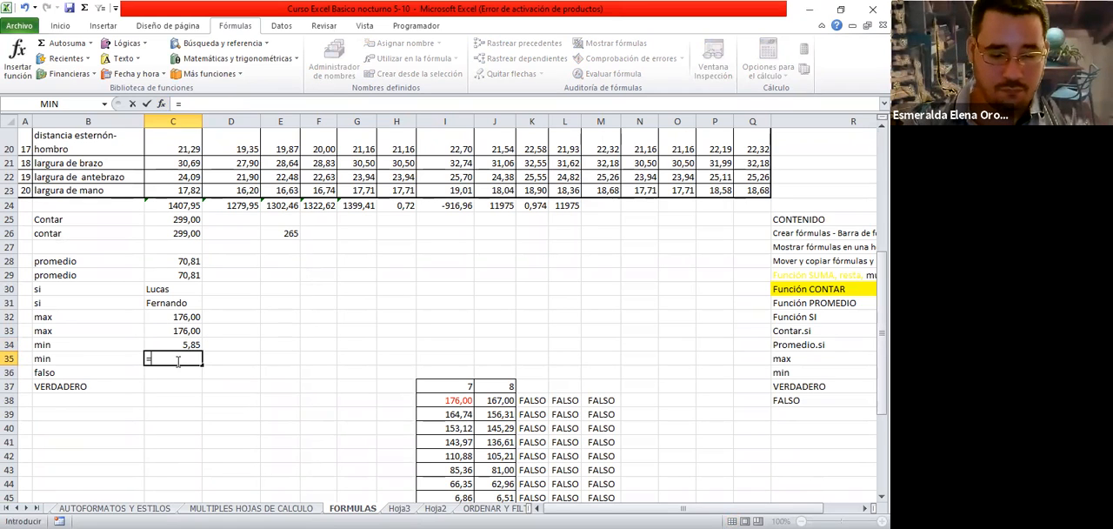
type("min")
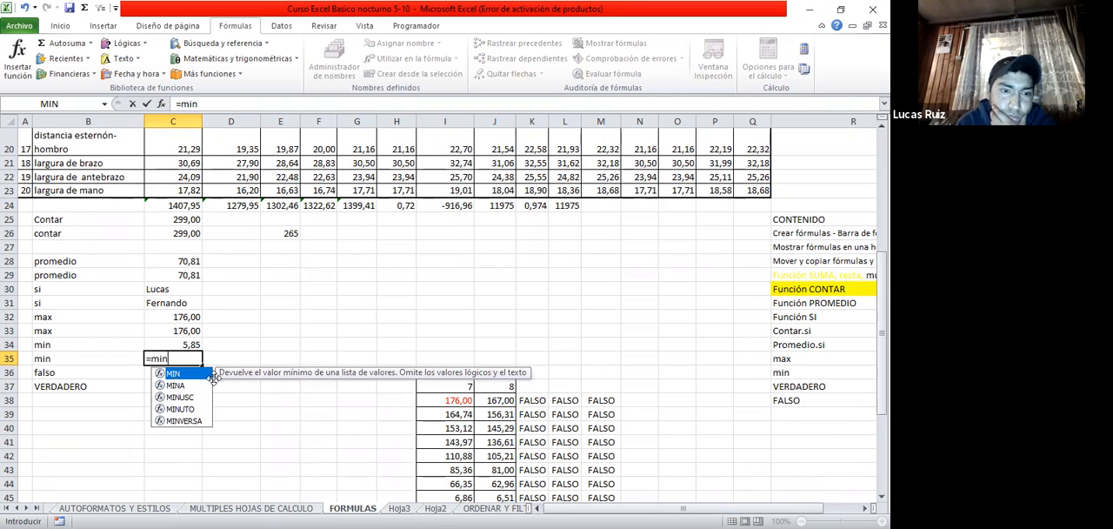
key("Tab")
Select the measurement range C4:Q23 as MIN's argument in C35, close the parenthesis and complete the formula
scroll(187, 182, "up", 7)
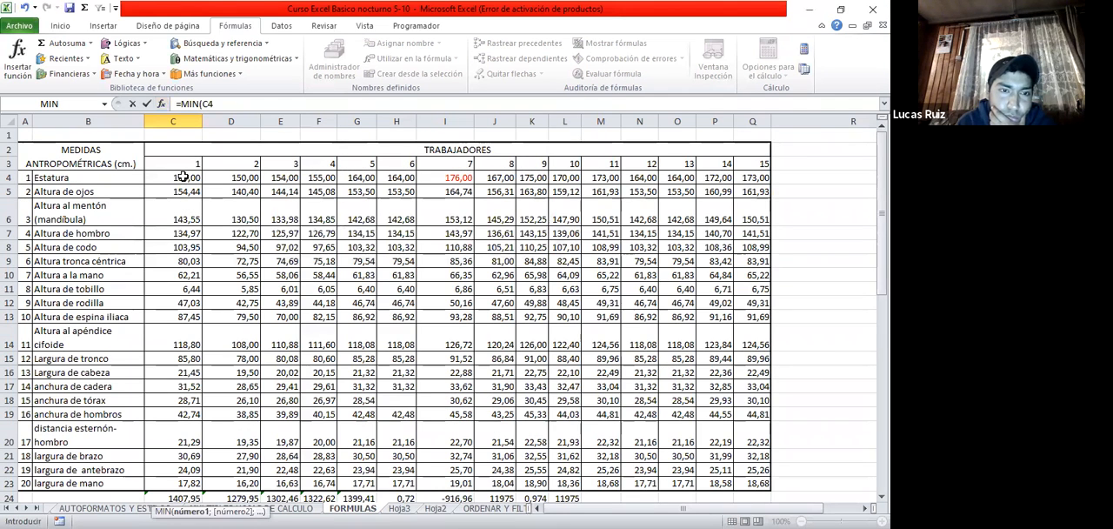
left_click_drag(183, 176, 764, 483)
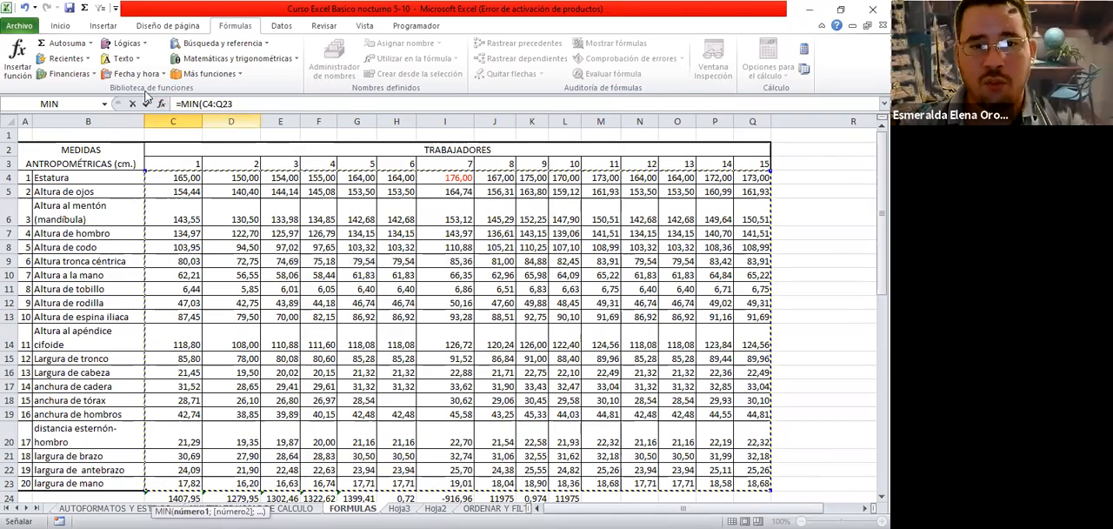
scroll(168, 248, "down", 5)
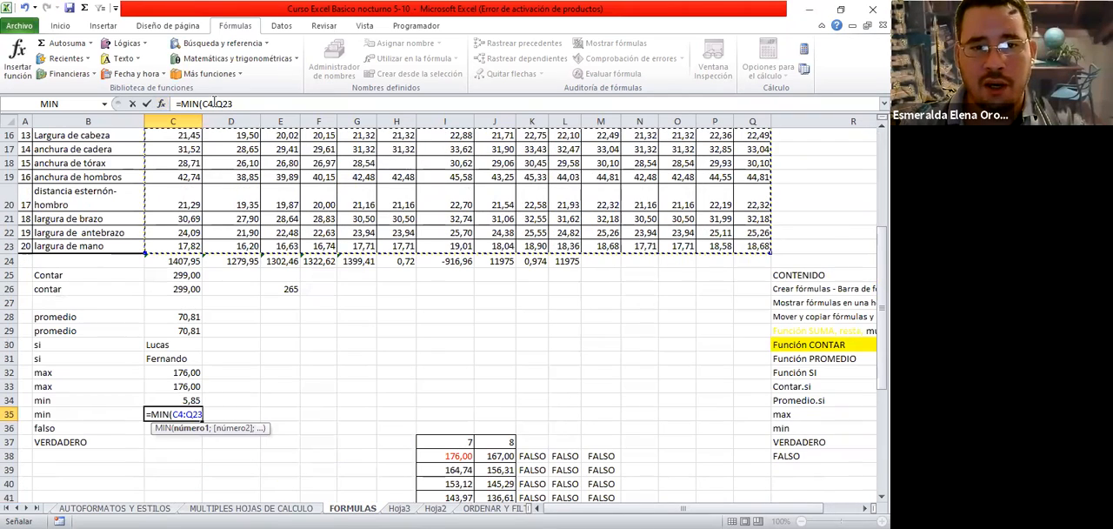
type("=")
key("BackSpace")
type(")")
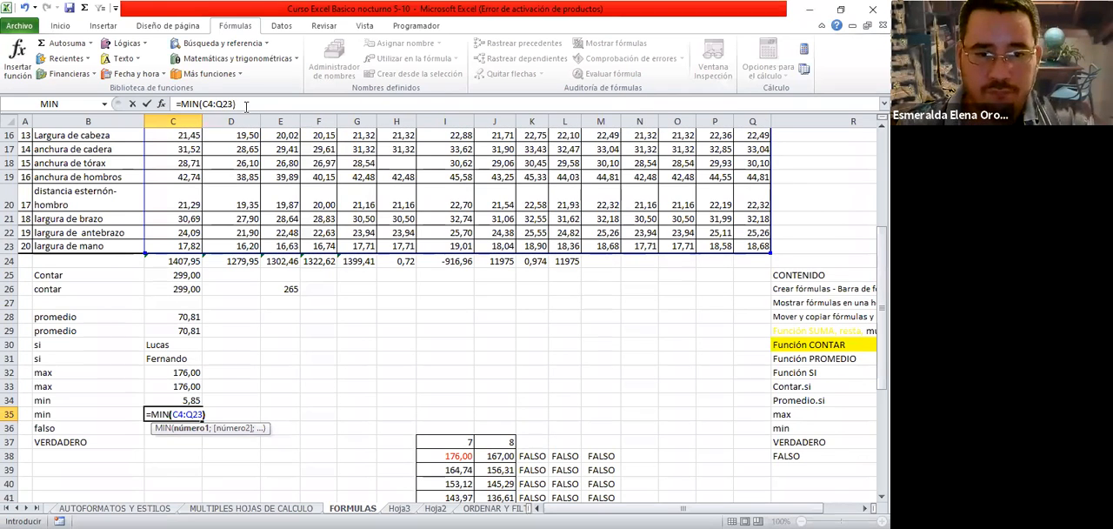
key("Return")
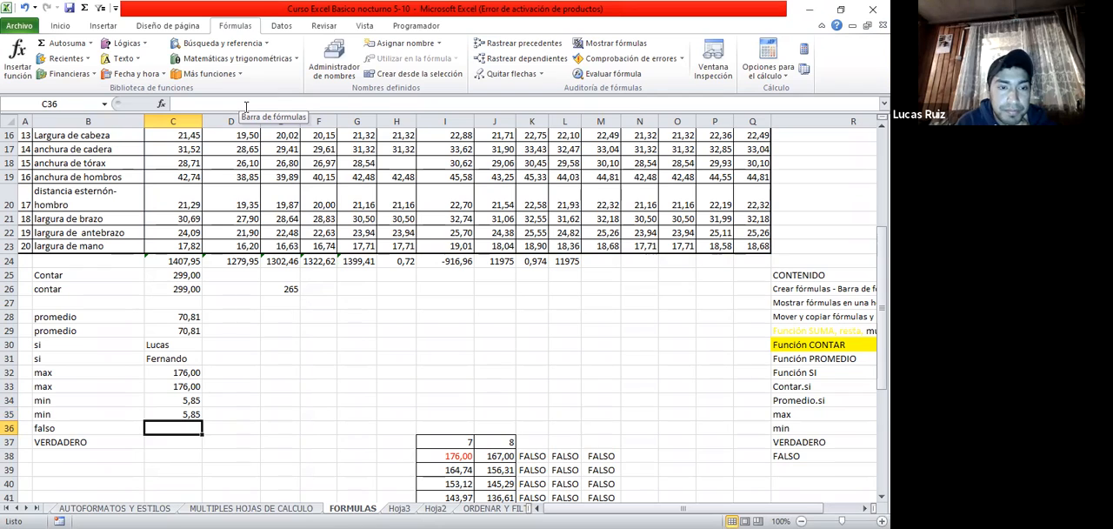
key("Up")
key("Up")
key("Up")
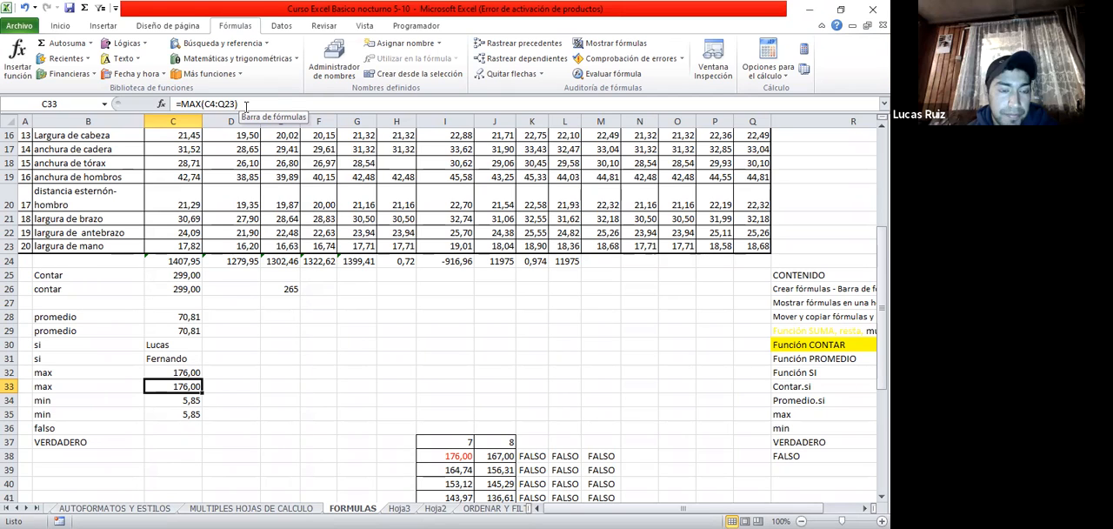
Clear the FALSO formulas from K38:M57 beside the small two-column table and deselect the range
scroll(521, 287, "down", 5)
left_click_drag(532, 233, 596, 470)
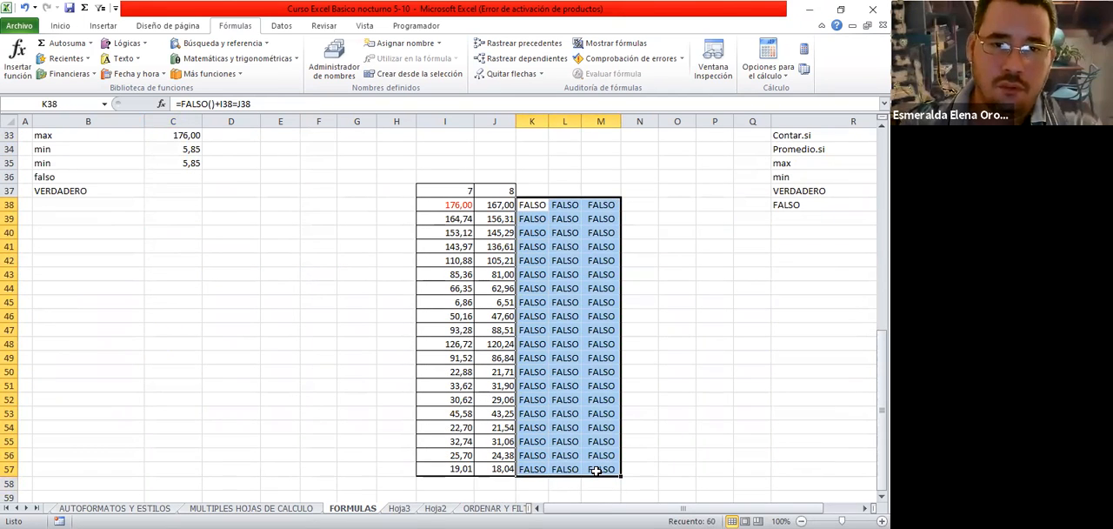
key("Delete")
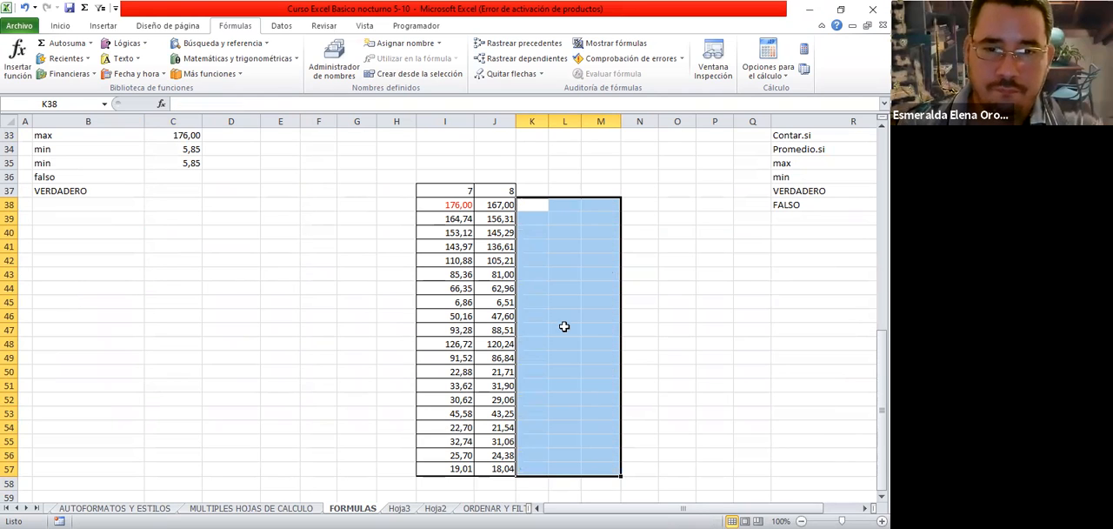
left_click(564, 320)
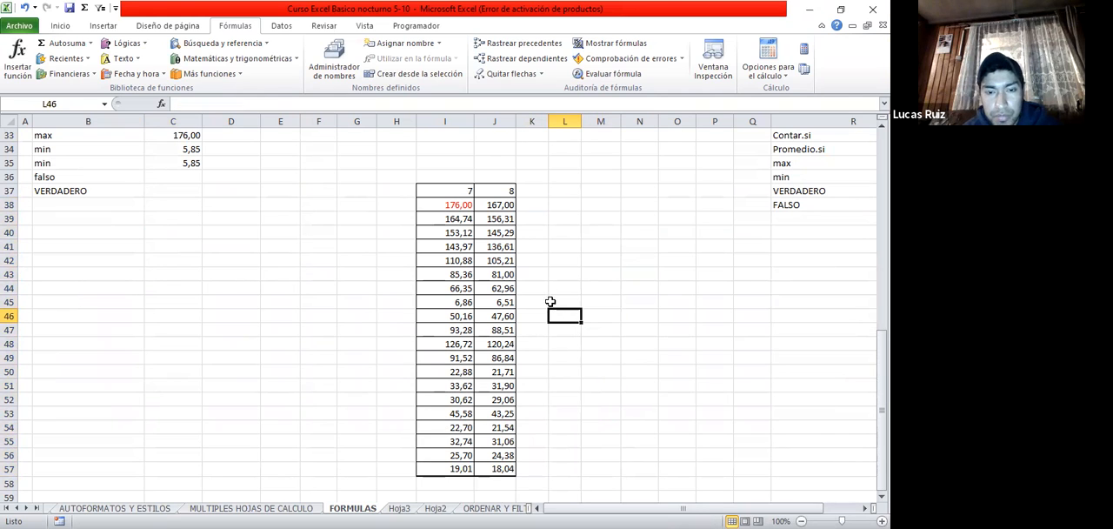
Search the function dialog for verdadero and choose the VERDADERO function for K38
left_click(542, 202)
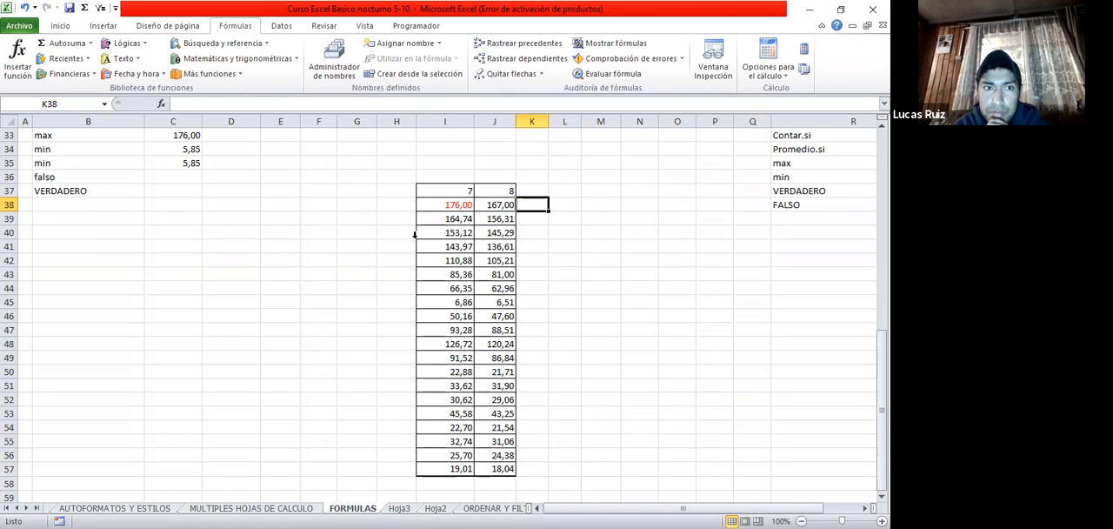
left_click(18, 59)
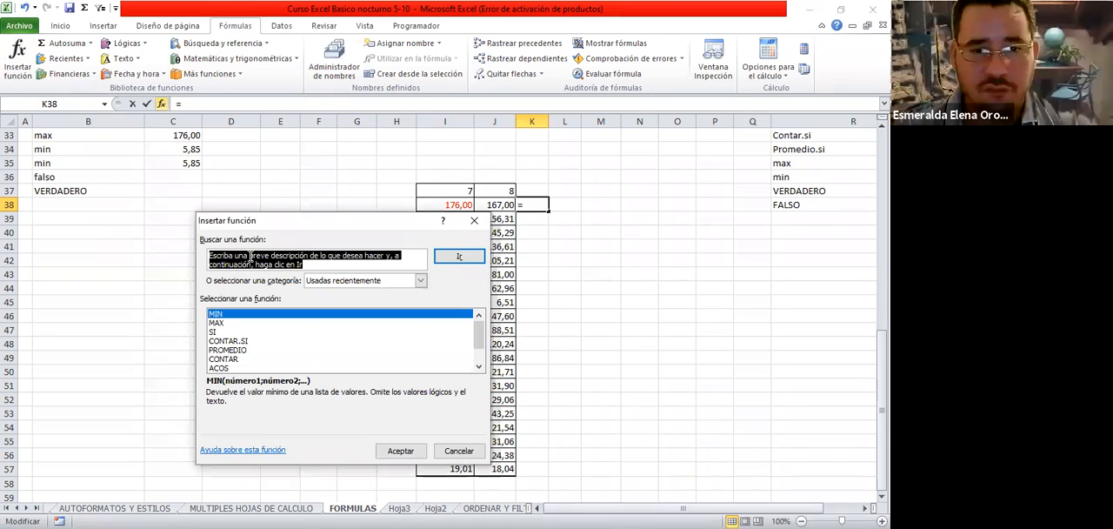
type("verdadero")
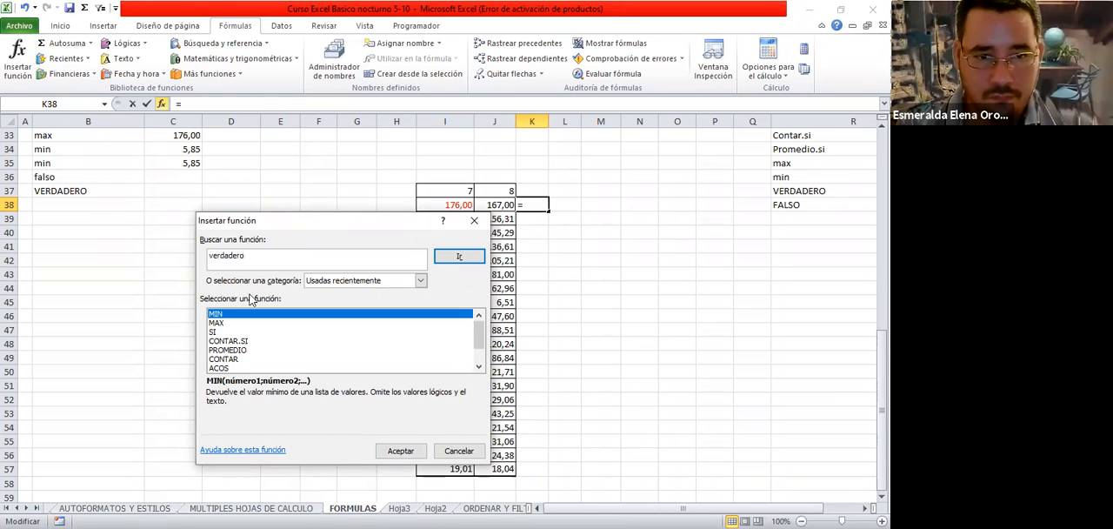
left_click(461, 259)
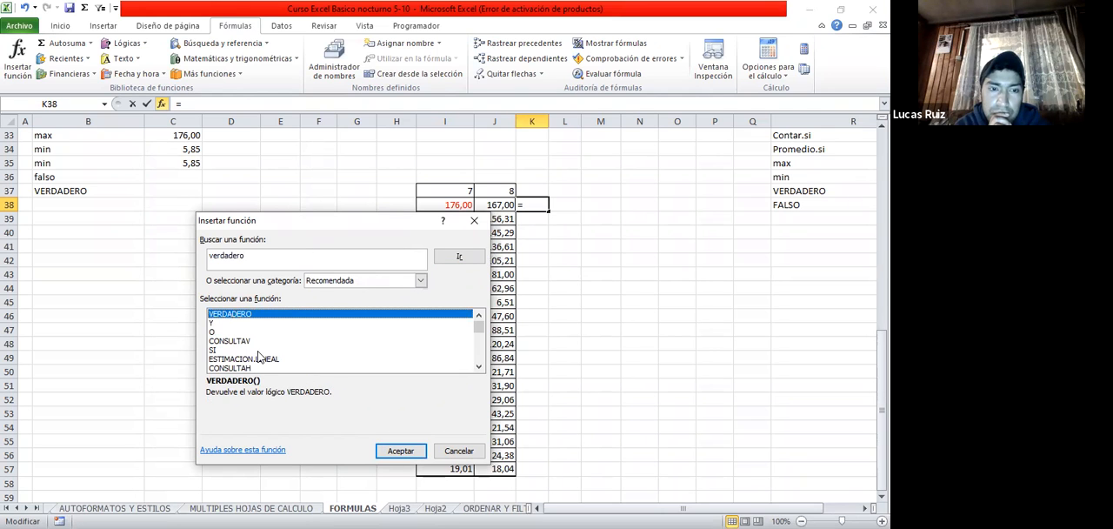
key("Return")
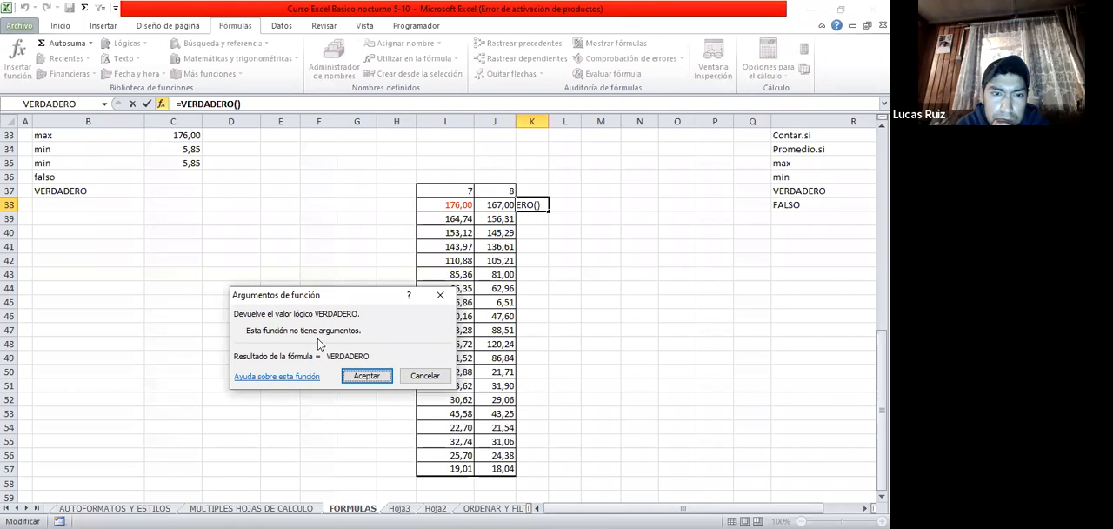
Complete the VERDADERO formula in K38 and clear the cell again
left_click(379, 382)
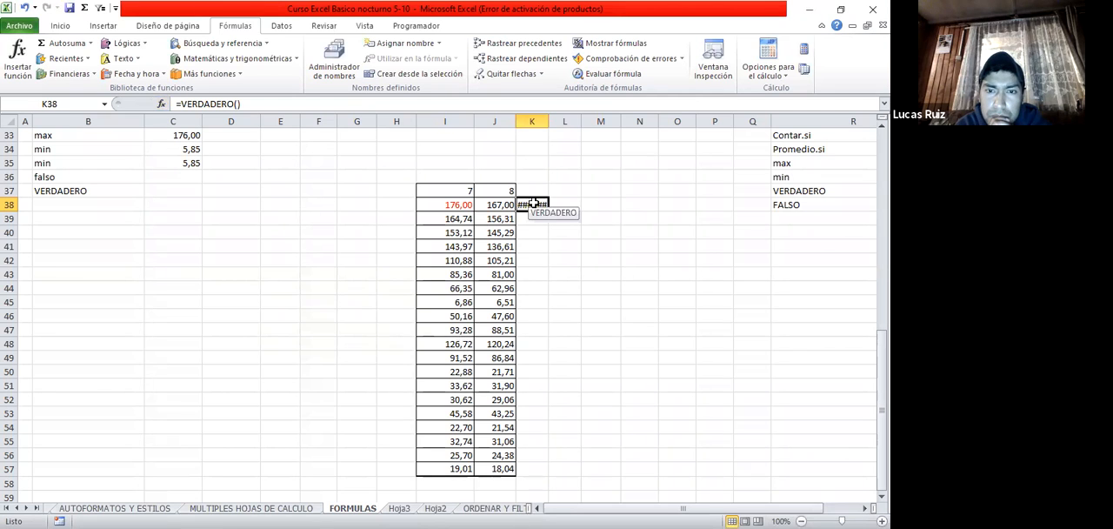
key("Delete")
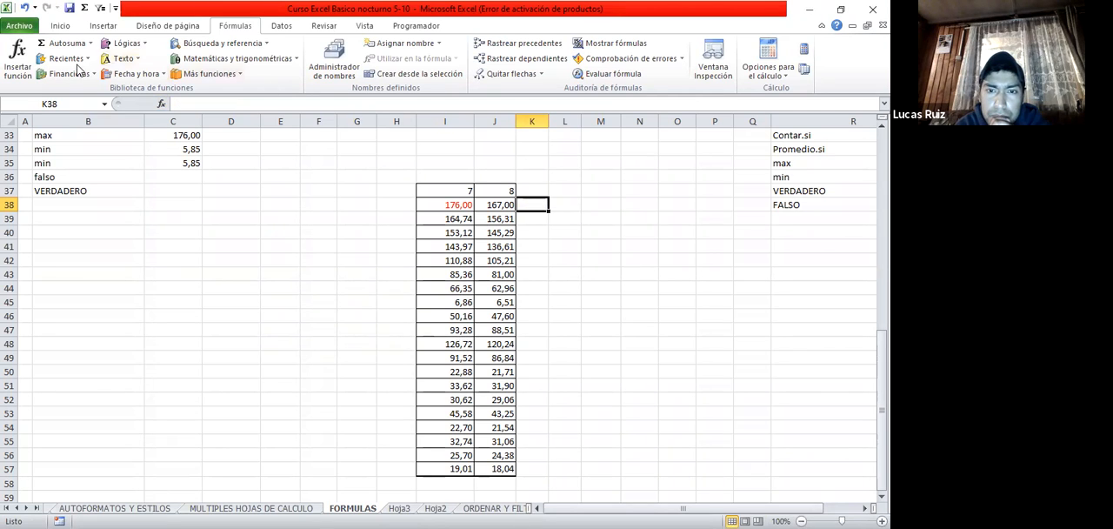
Insert VERDADERO in K38 through the function dialog and extend the formula to =VERDADERO()+I38=J38
left_click(19, 59)
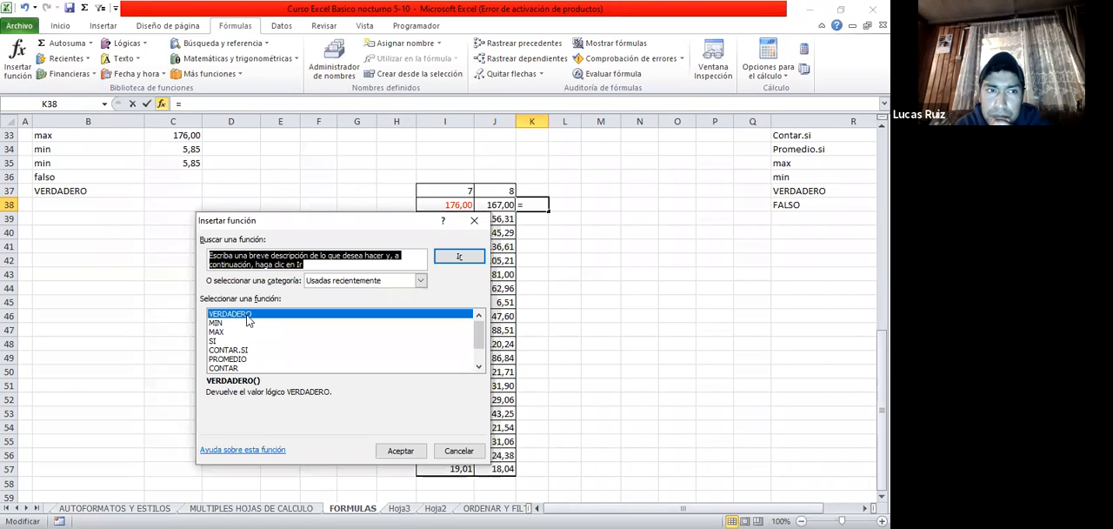
key("Return")
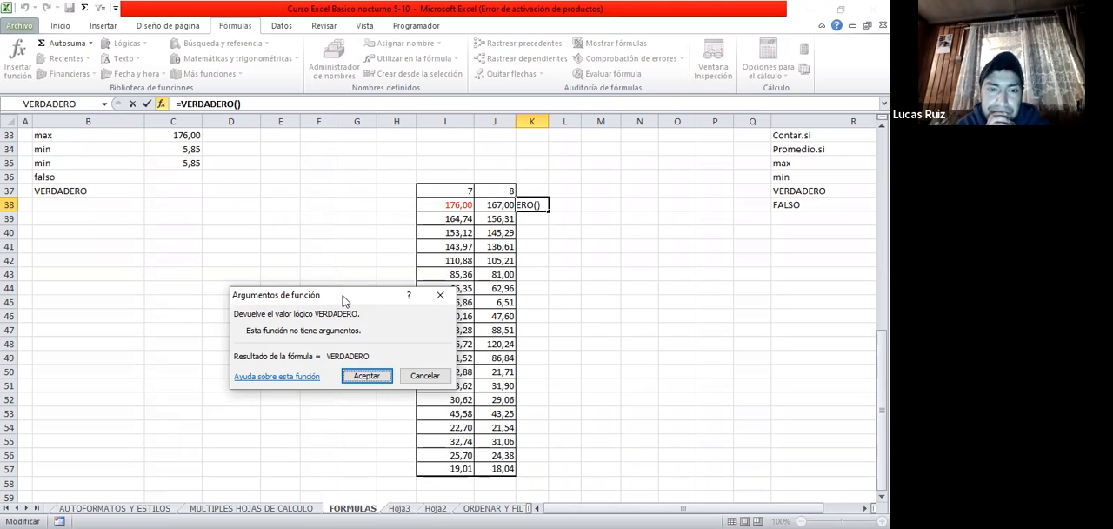
left_click_drag(282, 295, 216, 223)
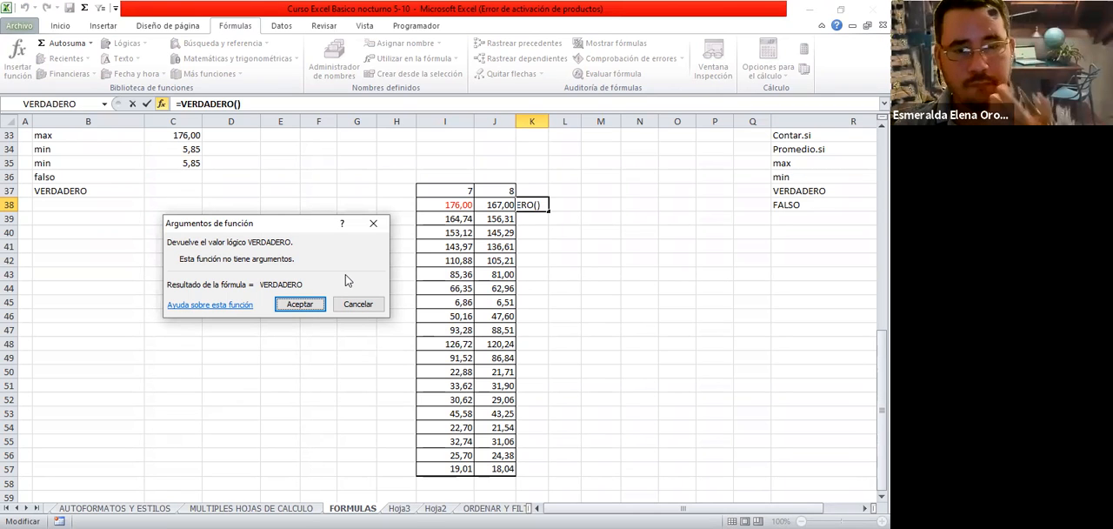
left_click(244, 105)
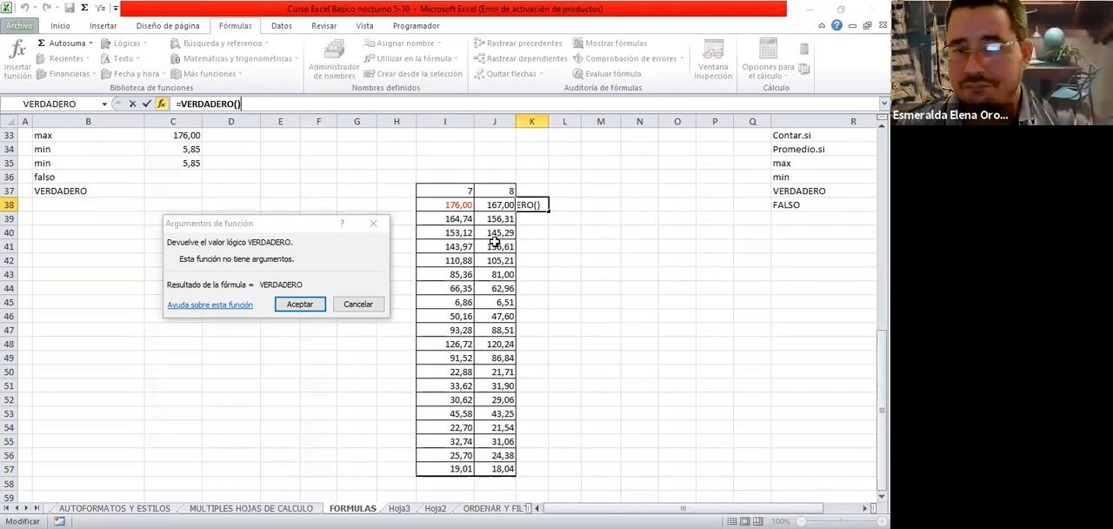
type("+")
left_click(453, 204)
type("=")
left_click(495, 204)
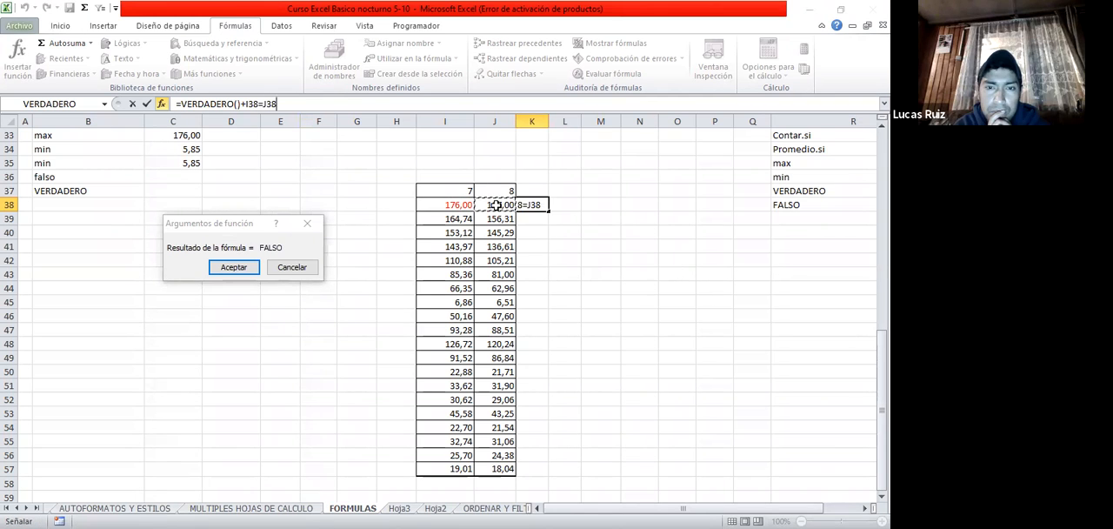
left_click(224, 267)
Set J38 to 176 and re-enter the comparison formula in K38
left_click(492, 208)
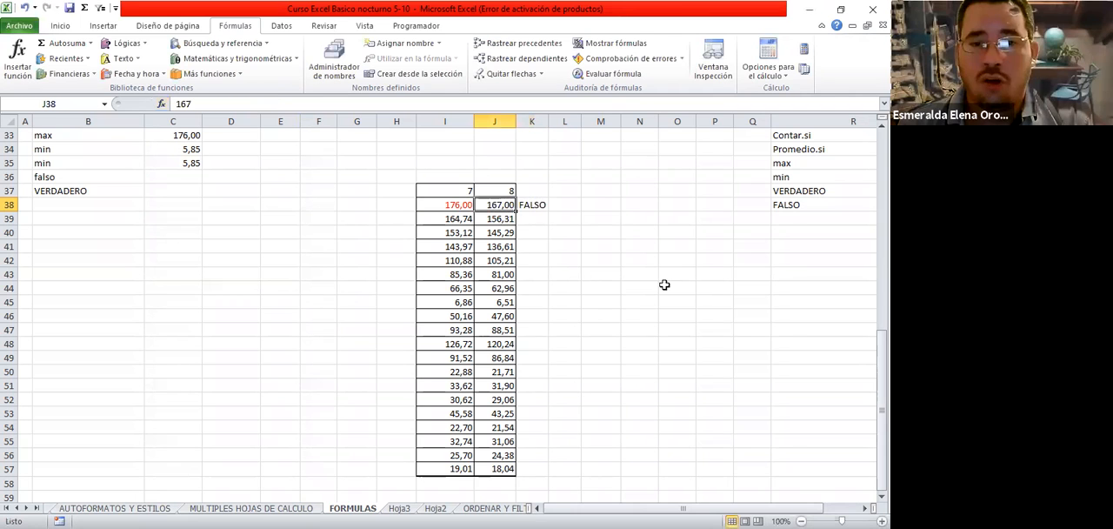
type("176")
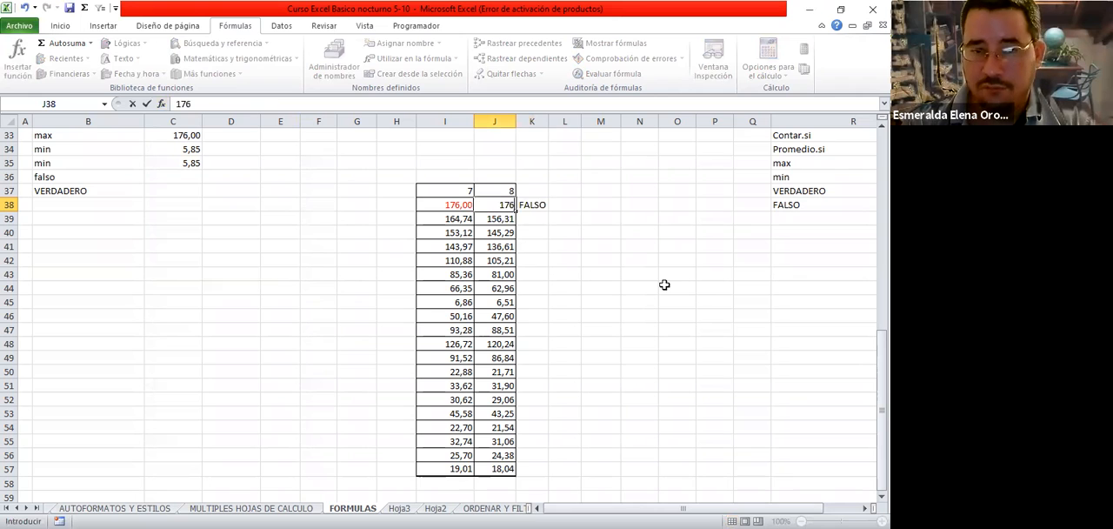
key("Return")
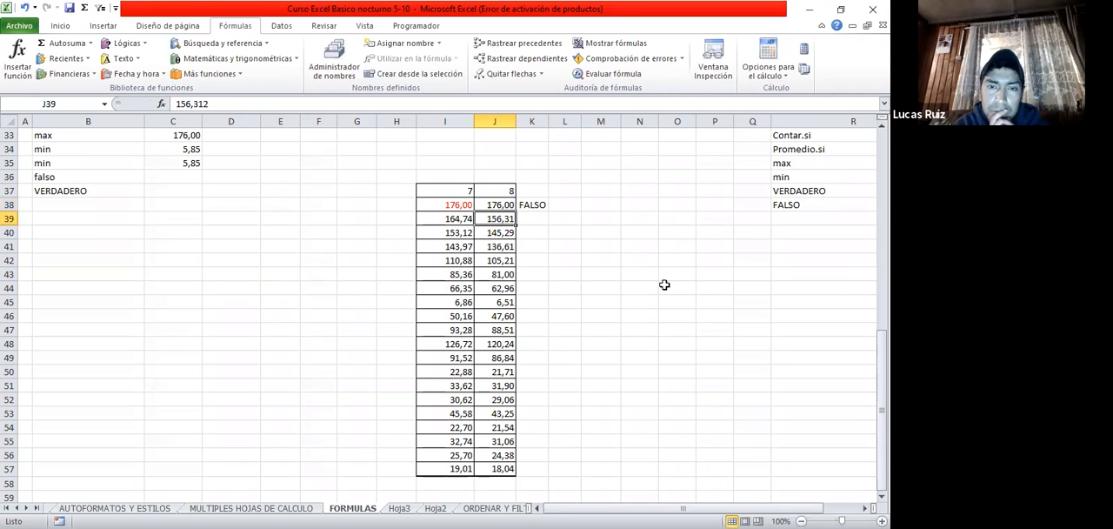
left_click(532, 207)
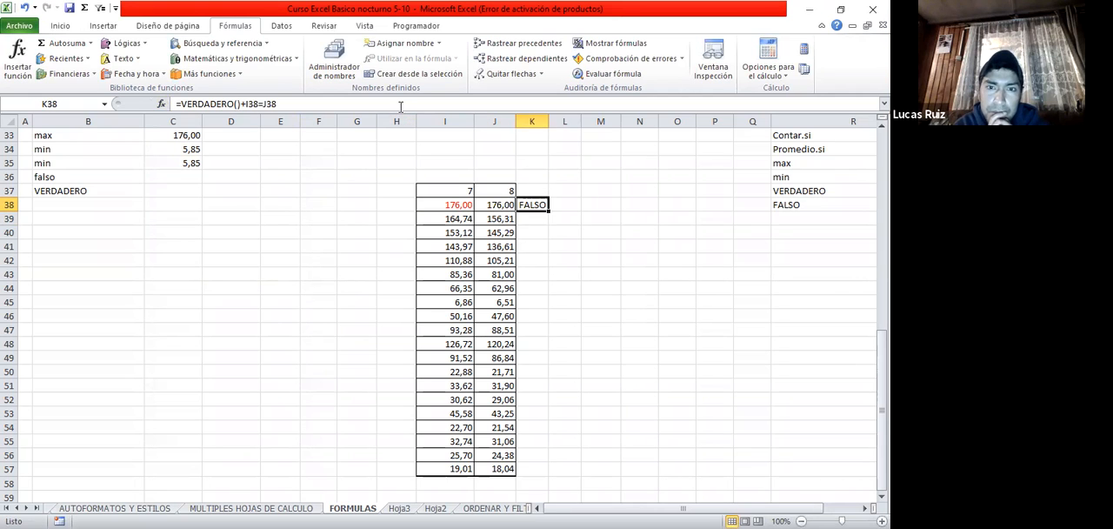
left_click(401, 106)
key("Return")
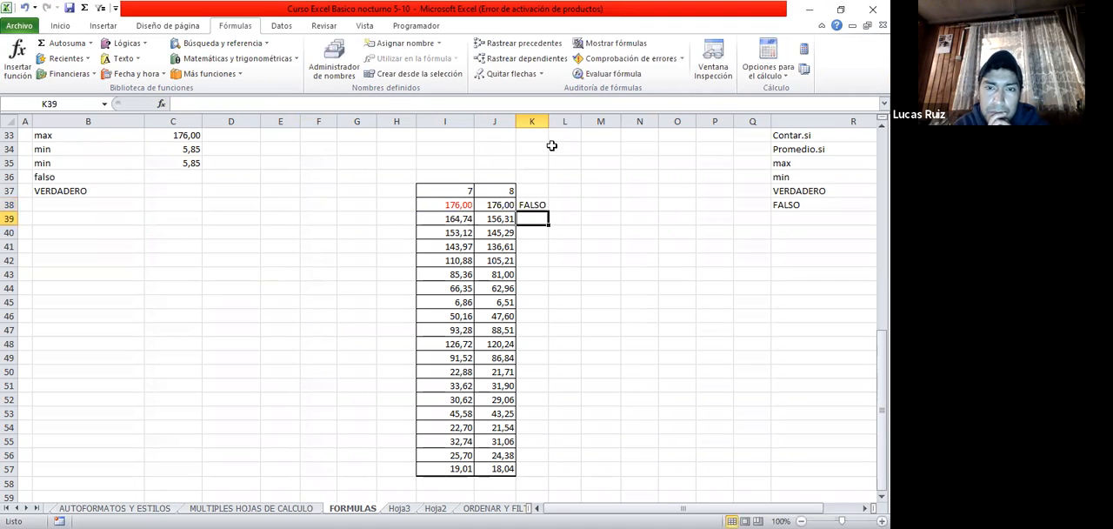
Copy cell I38 onto J38 so both compared cells match, and select K38 to check its formula
left_click(448, 204)
left_click(496, 216)
left_click(455, 216)
left_click(449, 206)
left_click(489, 202)
left_click(460, 203)
key("ctrl+c")
left_click(500, 205)
key("ctrl+v")
key("Escape")
key("Return")
left_click(504, 204)
left_click(544, 204)
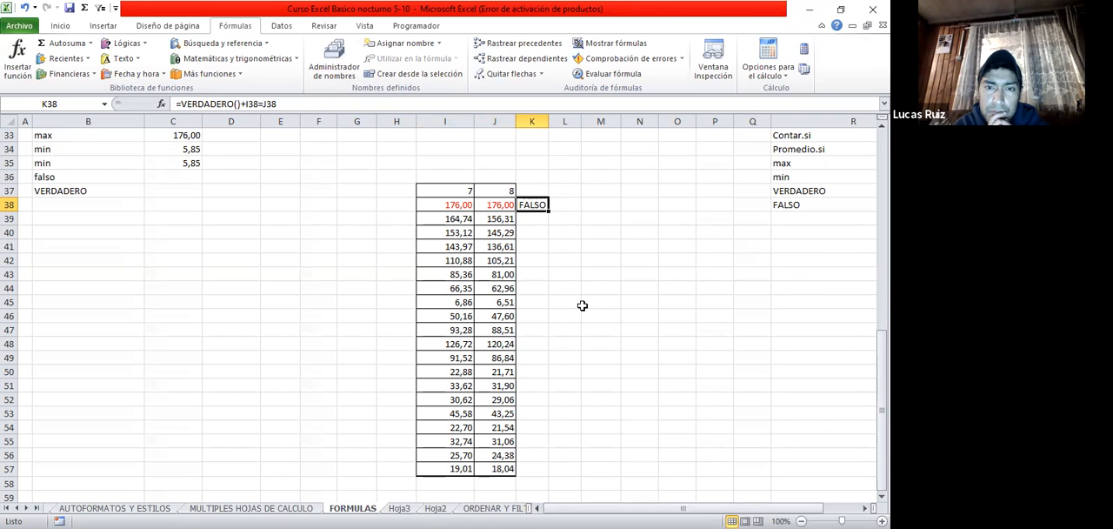
Change K38's formula to =VERDADERO()*I38=J38 using the proposed correction, and autofit column K
left_click(241, 103)
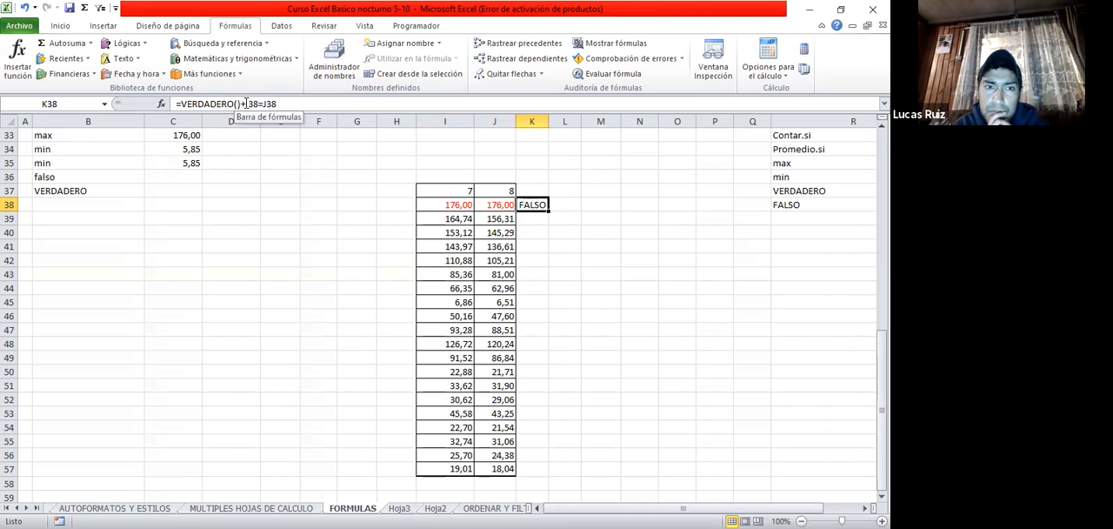
key("BackSpace")
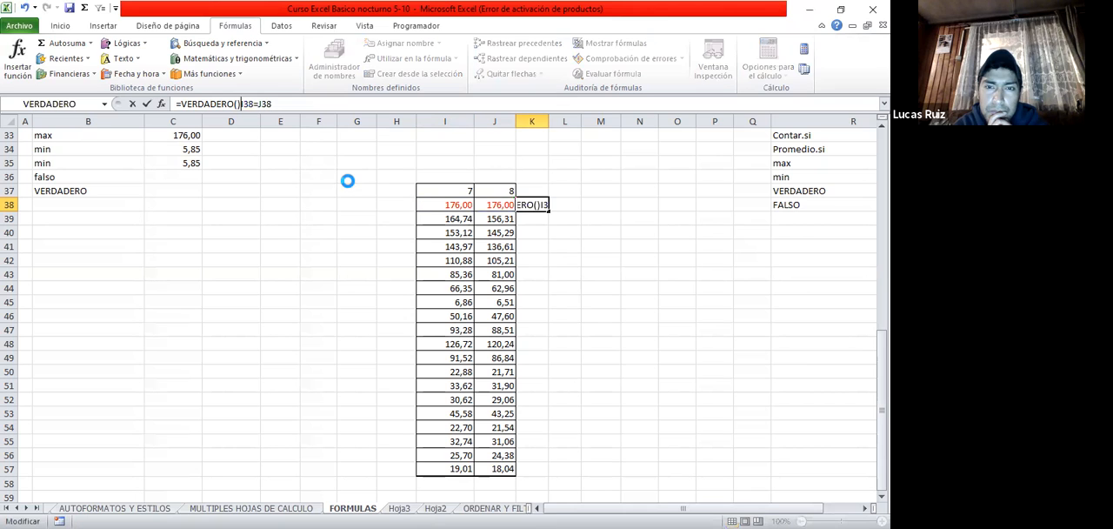
key("Return")
left_click(408, 324)
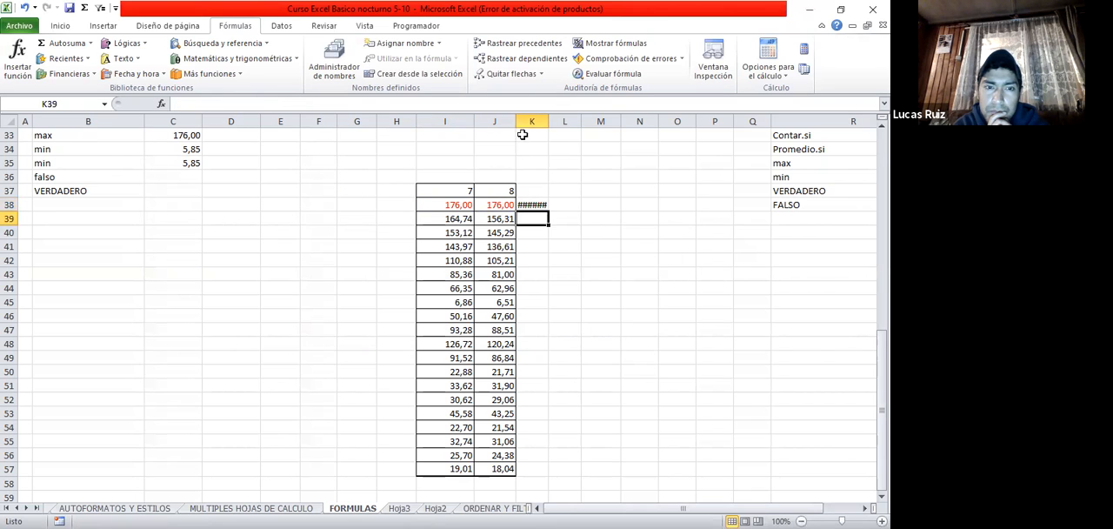
double_click(548, 121)
left_click(559, 257)
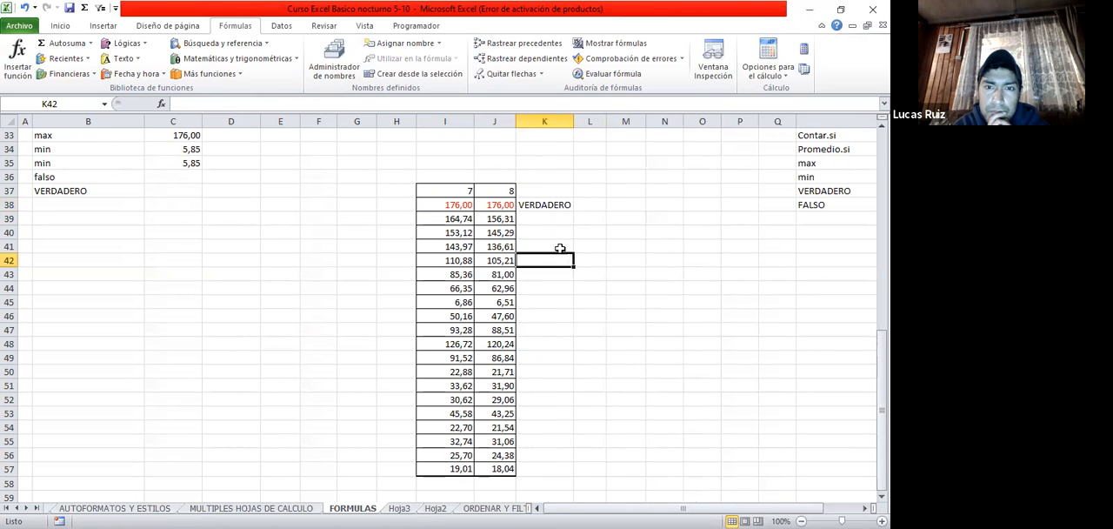
left_click(546, 206)
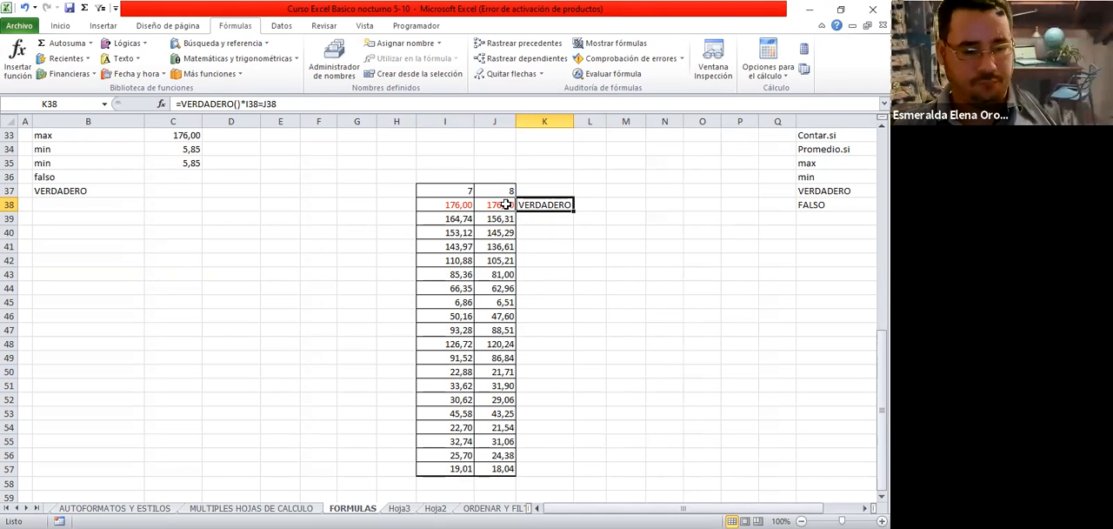
Undo the column width, K38 formula and J38 value changes
key("ctrl+z")
key("ctrl+z")
key("ctrl+z")
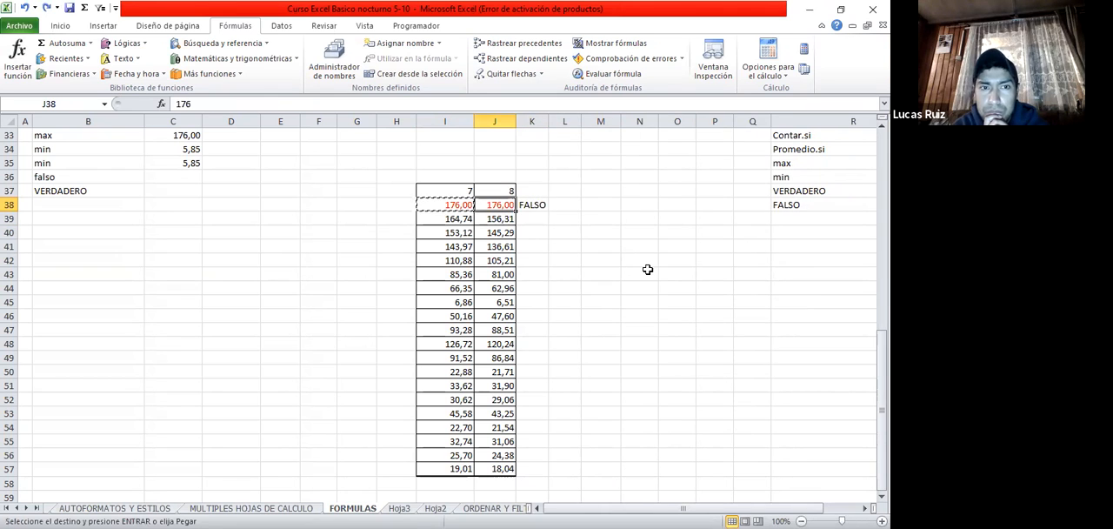
key("ctrl+z")
key("ctrl+z")
key("ctrl+z")
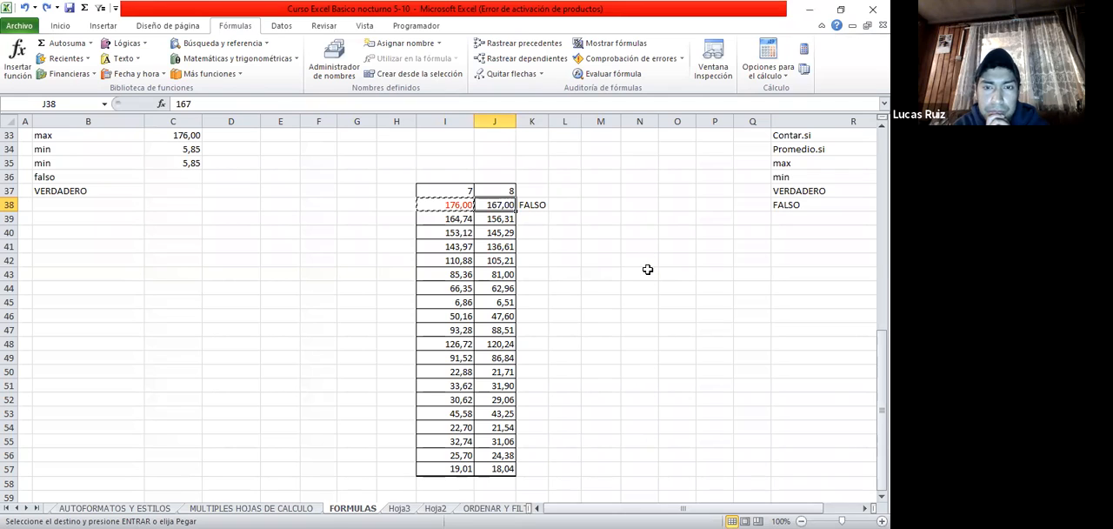
Write =VERDADERO() directly in K39, choosing the function from the suggestions and adding the parentheses
left_click(537, 220)
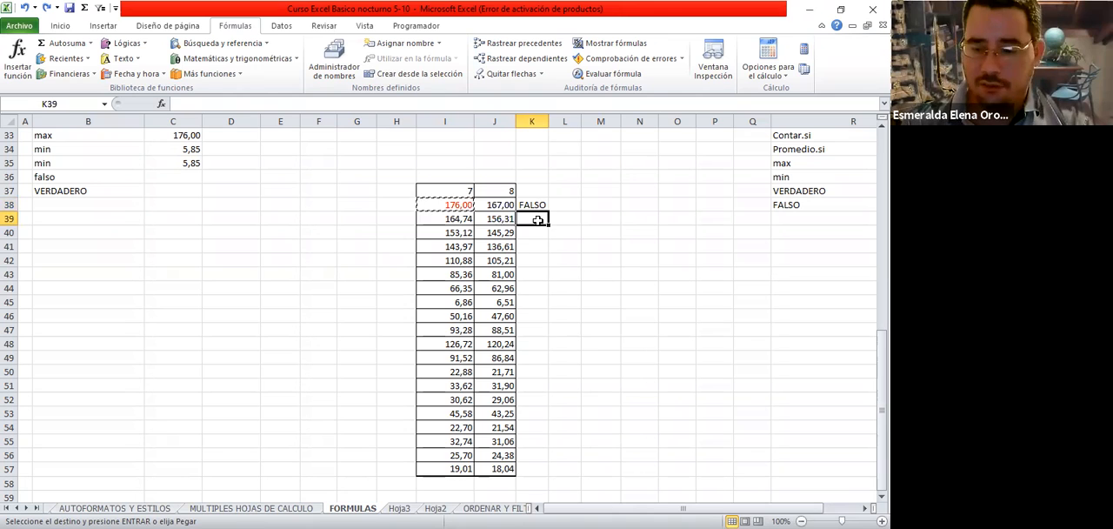
type("=")
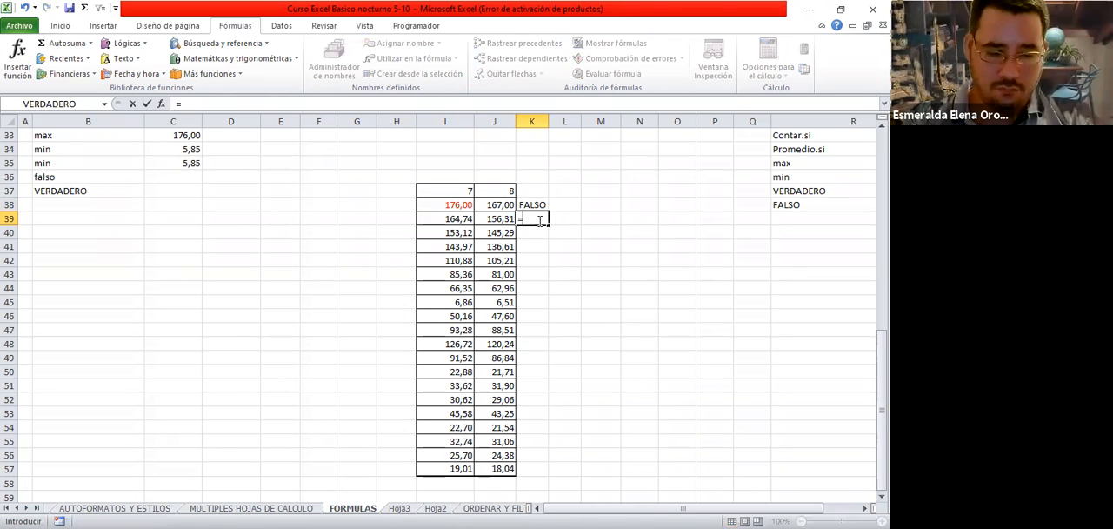
type("verdadero")
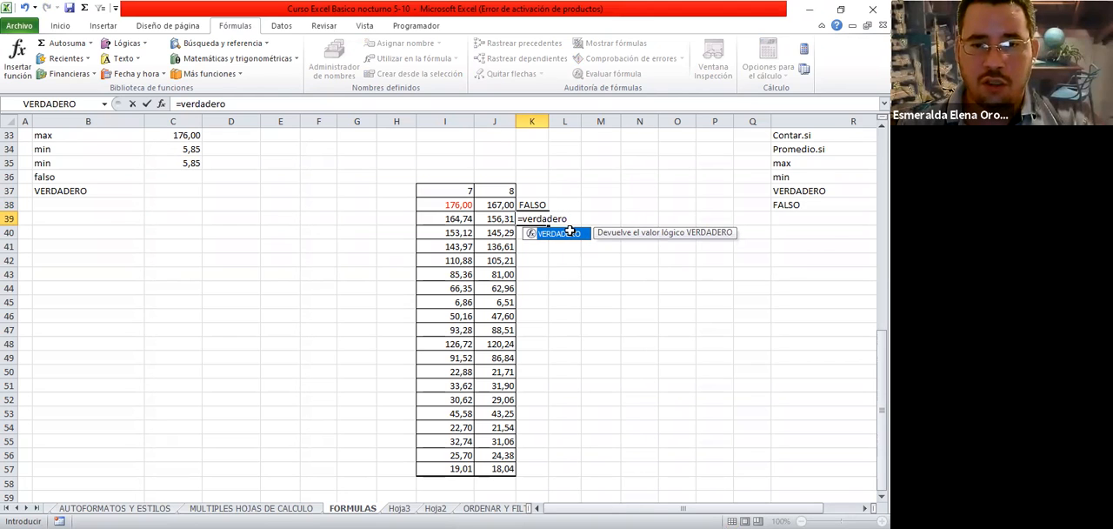
double_click(570, 233)
left_click(255, 103)
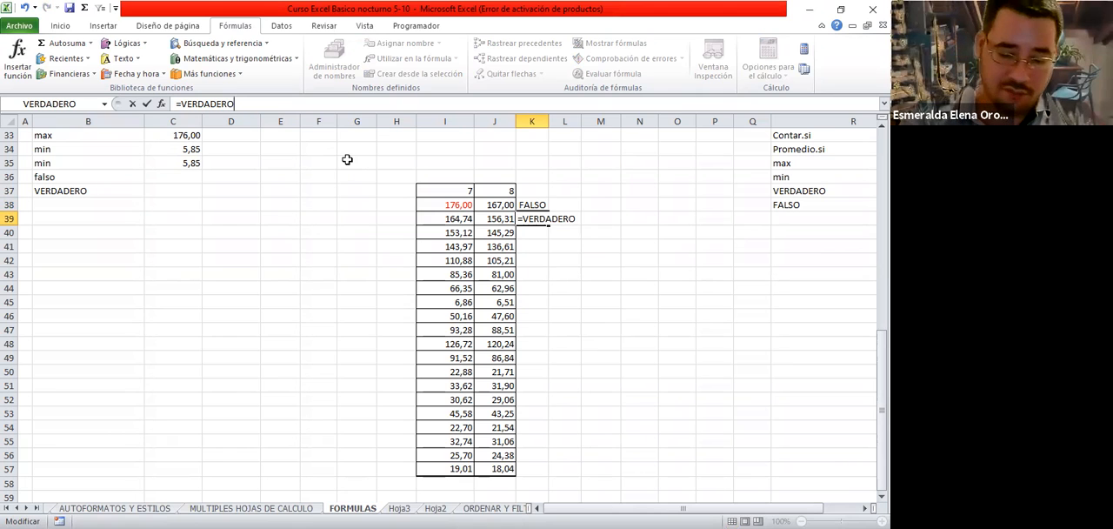
type("()")
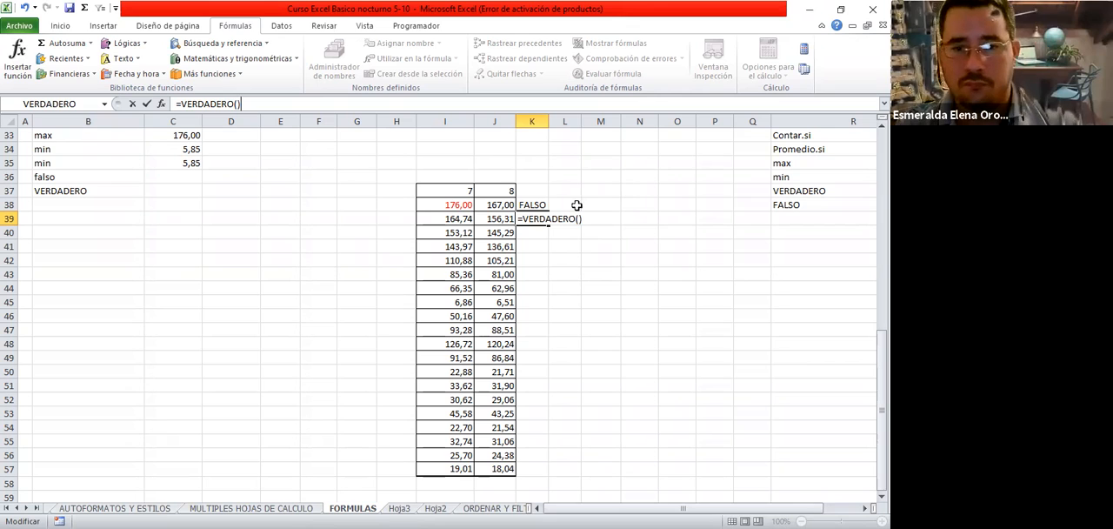
left_click(439, 219)
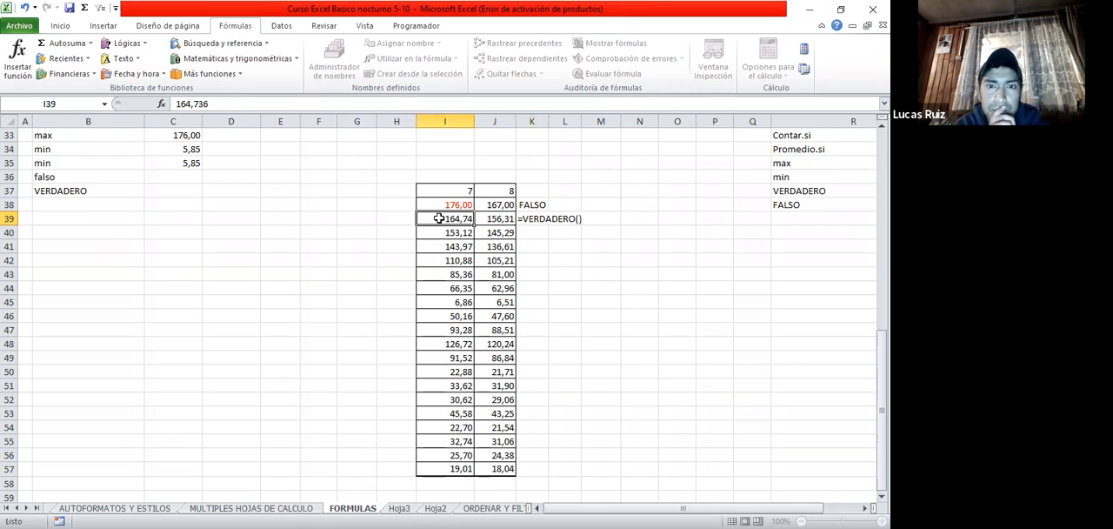
Try to place the comparison inside the function in K39 as =VERDADERO(I39>J39)
left_click(540, 217)
left_click(249, 104)
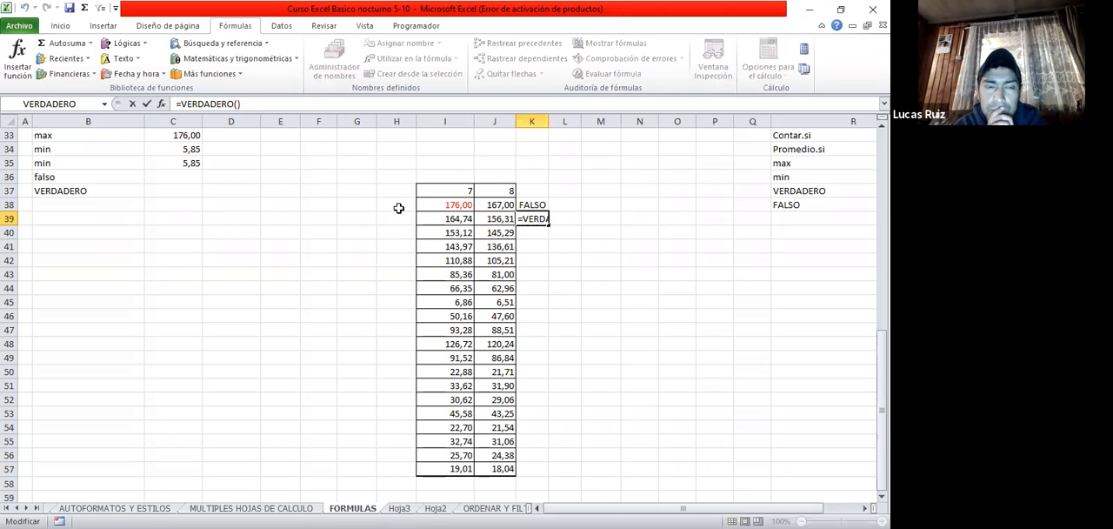
left_click(439, 218)
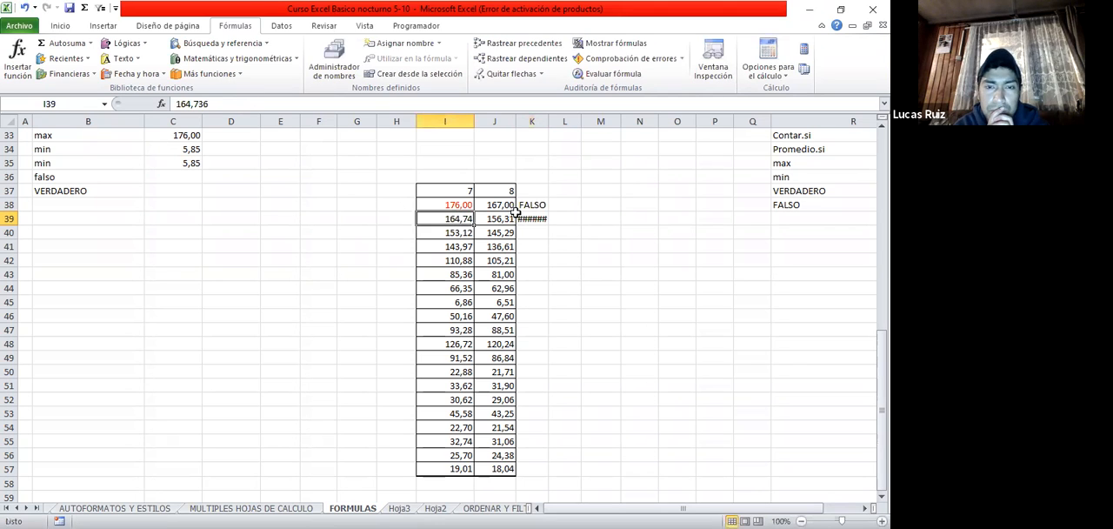
left_click(527, 214)
left_click(296, 102)
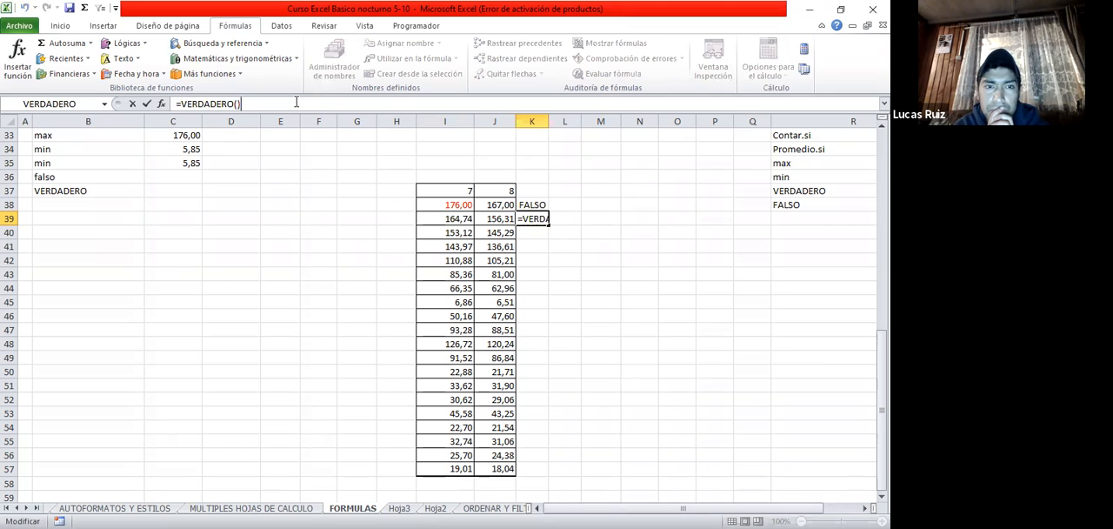
key("BackSpace")
left_click(459, 218)
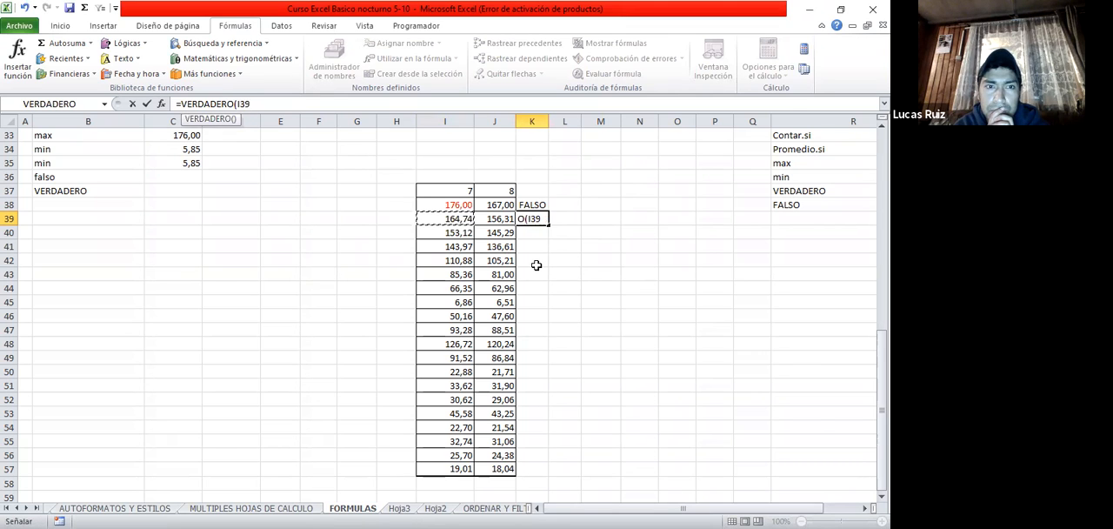
type(">")
left_click(493, 219)
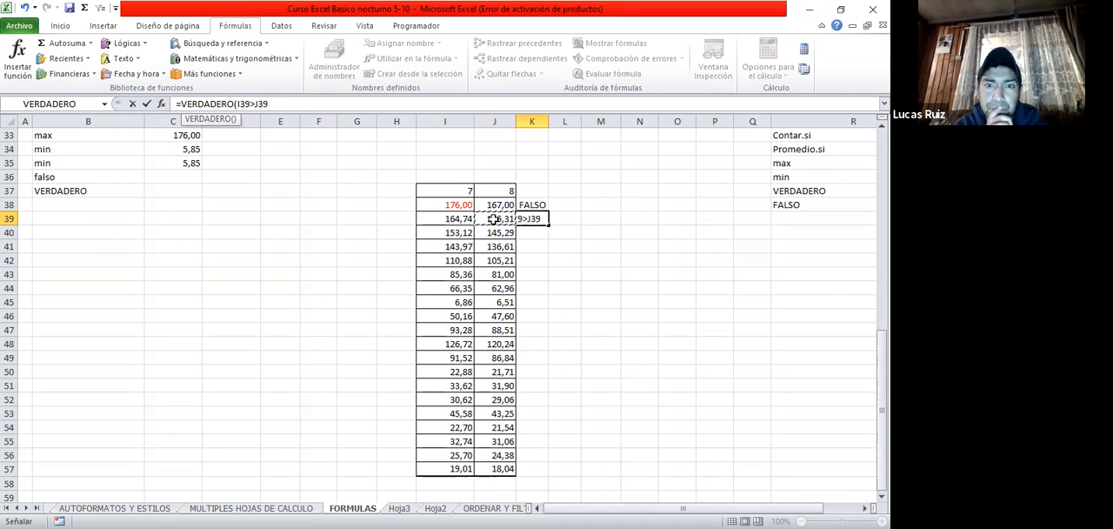
type(")")
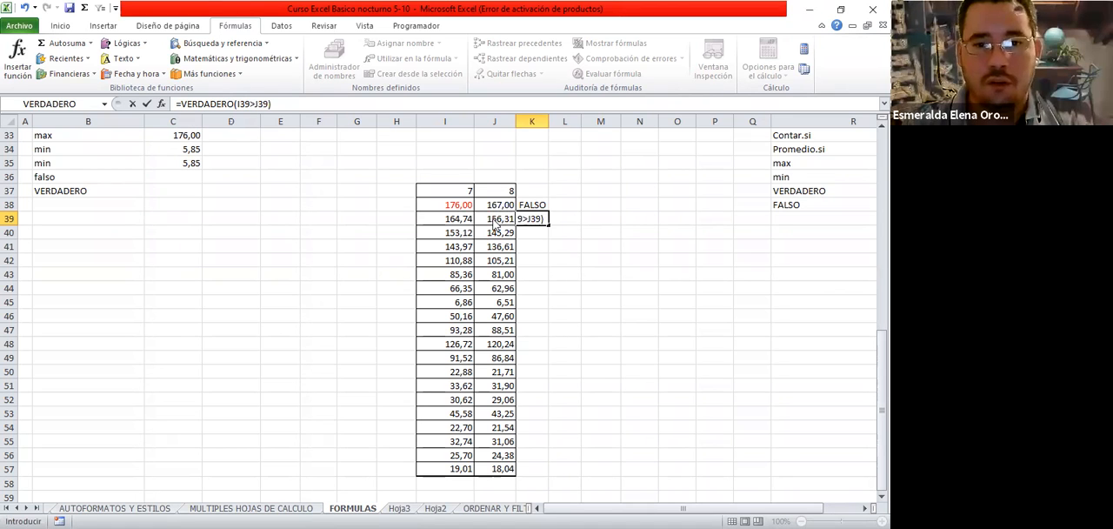
key("Return")
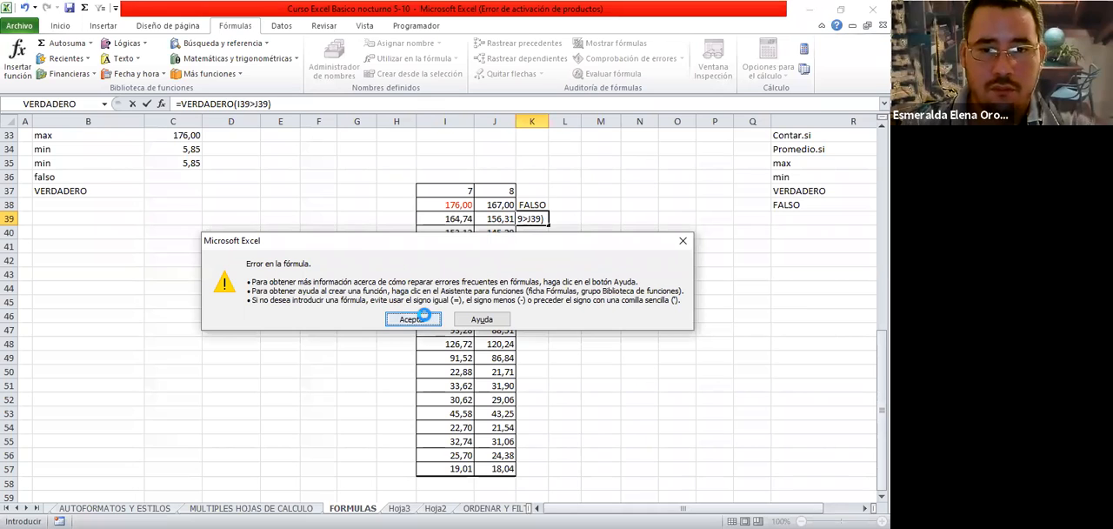
left_click(423, 319)
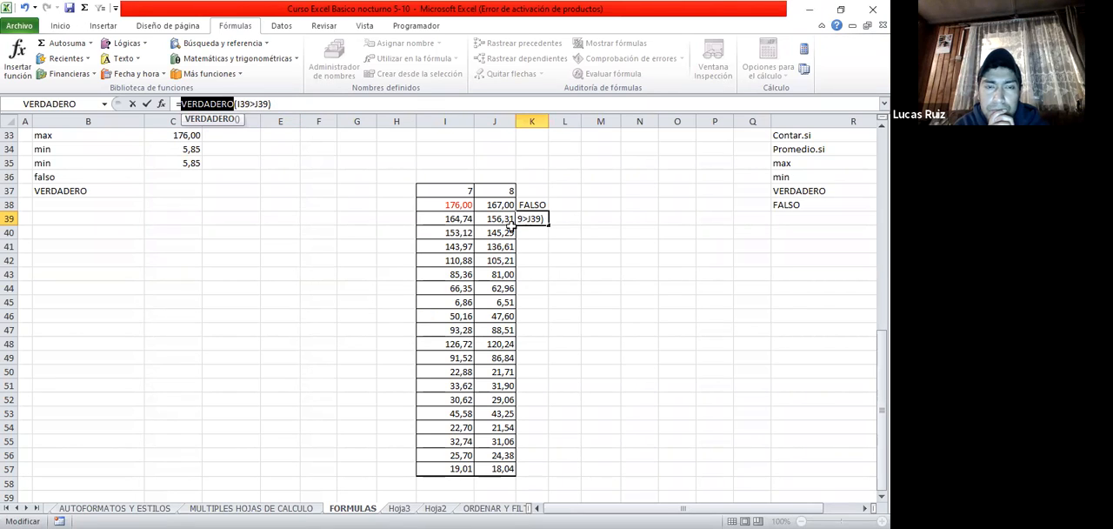
Abandon the formula edit in K39 and clear the cell
key("BackSpace")
key("Escape")
left_click(545, 268)
left_click(532, 217)
key("Delete")
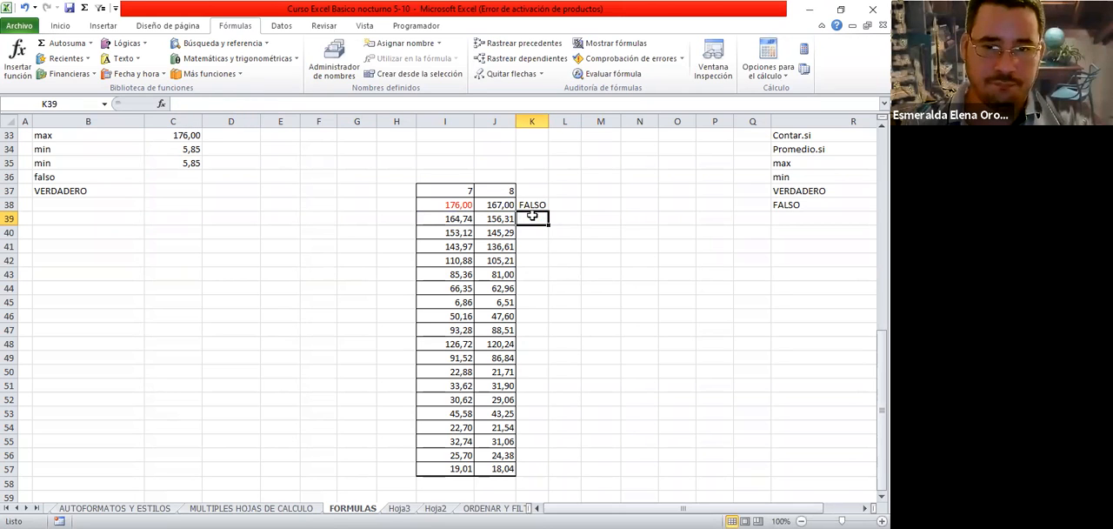
Insert the VERDADERO function in K39, complete the formula as =VERDADERO()+I39>J39, and fit column K to its contents
left_click(16, 58)
left_click(149, 223)
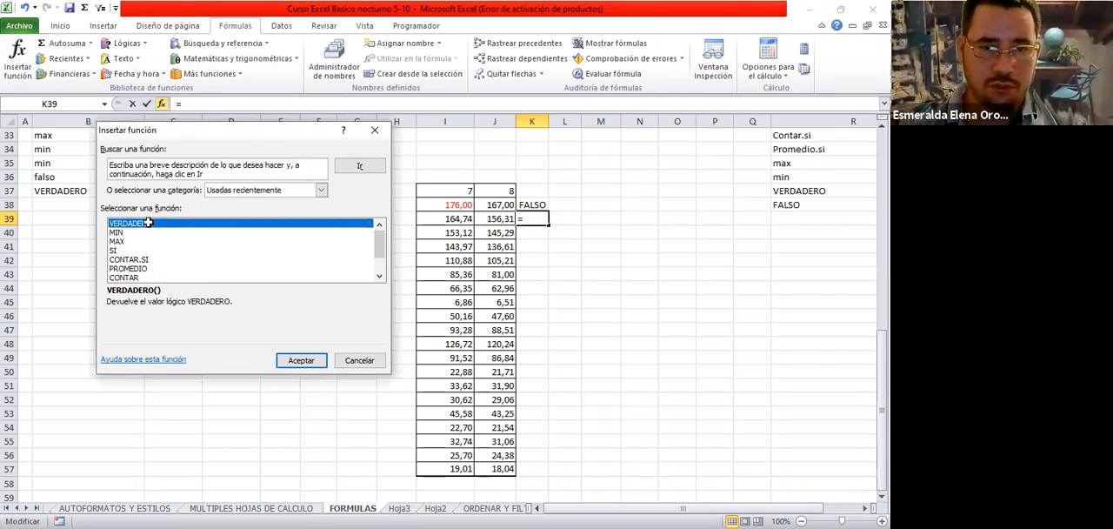
key("Return")
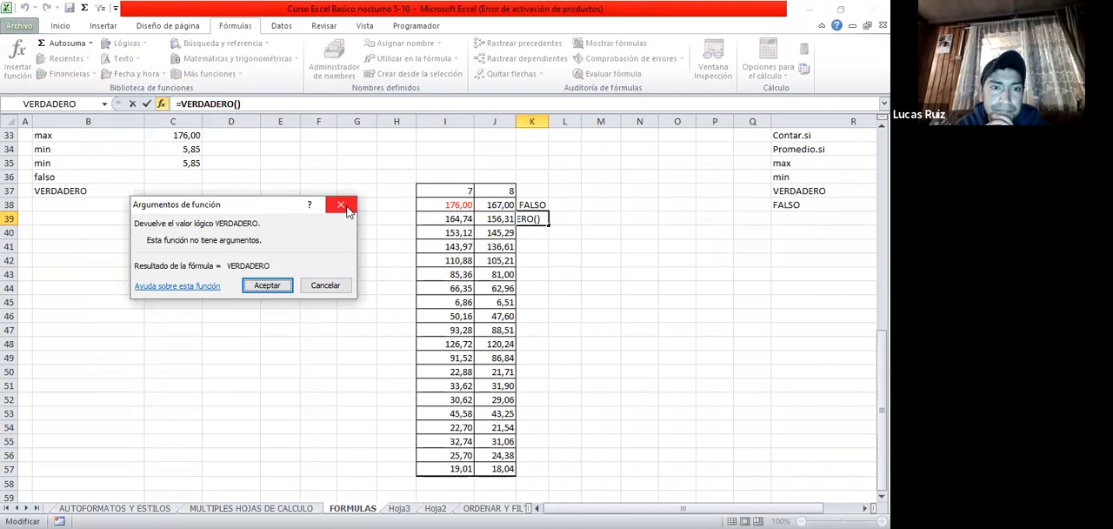
left_click(450, 192)
type("+")
left_click(456, 218)
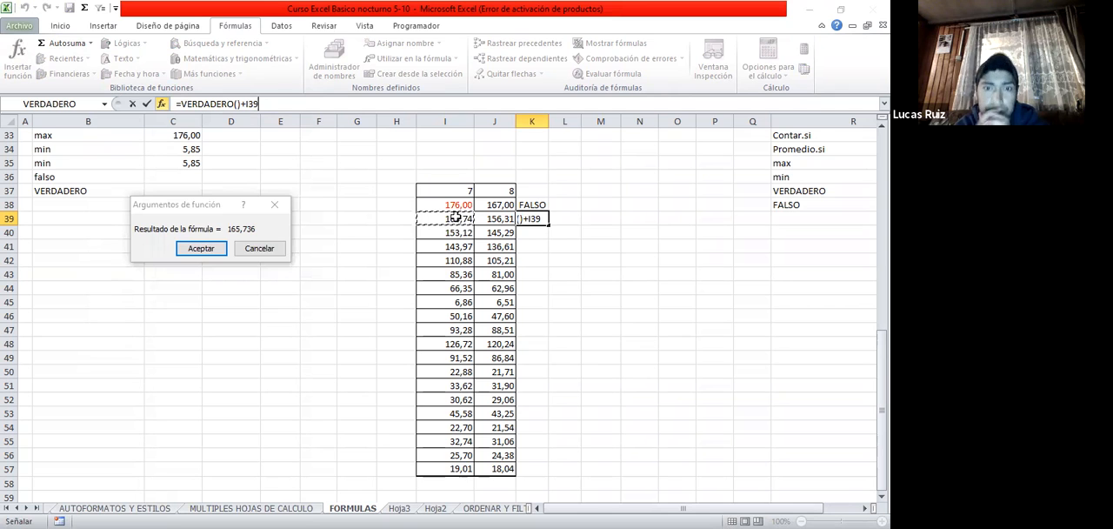
type(">")
left_click(507, 218)
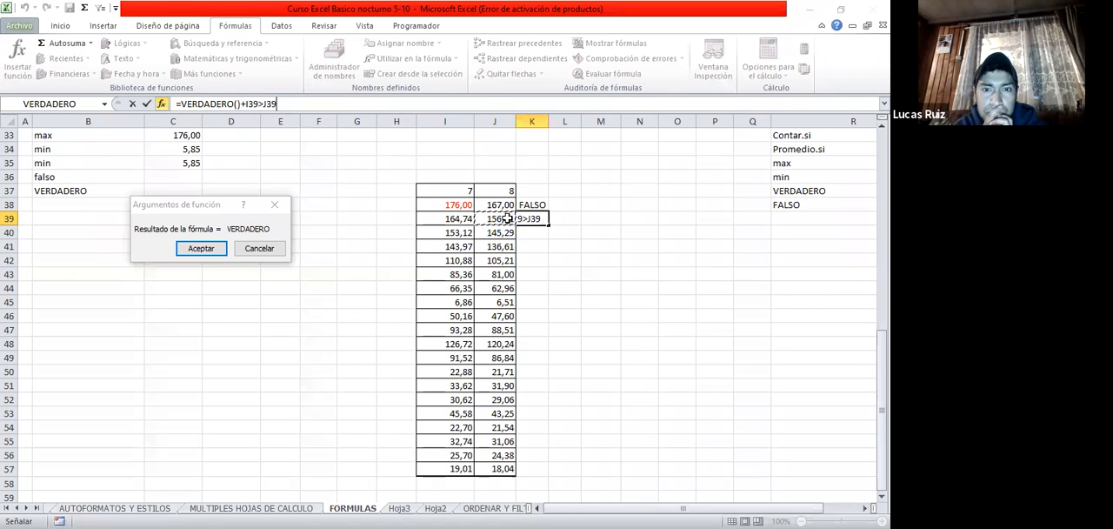
key("Return")
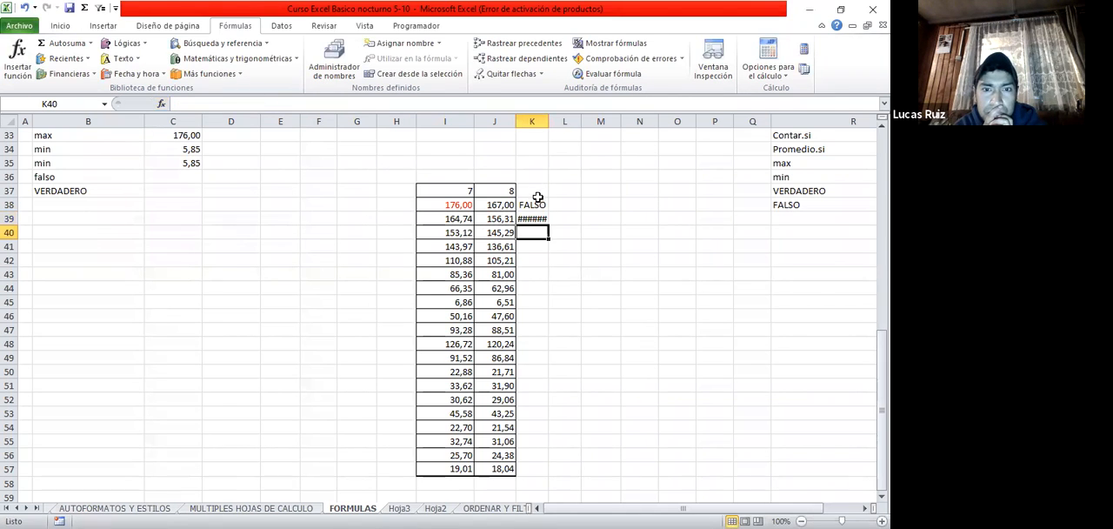
double_click(548, 121)
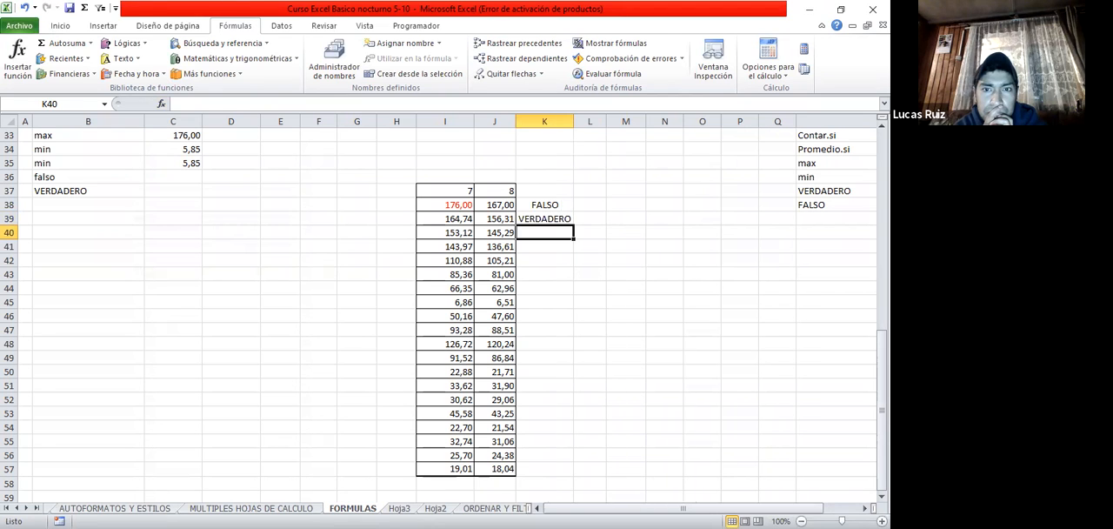
Copy the VERDADERO comparison formula from K39 down through K57
left_click(452, 217)
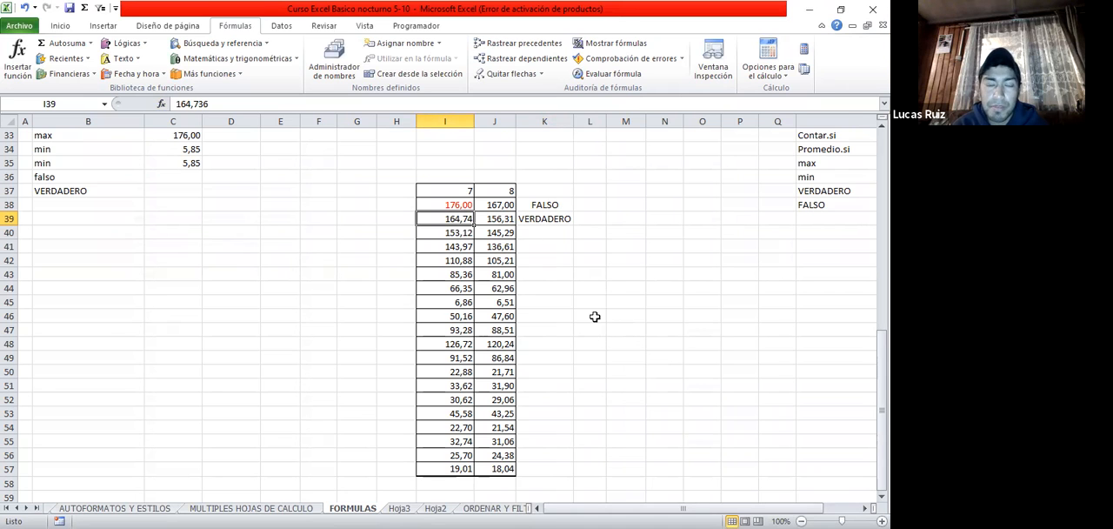
left_click(554, 220)
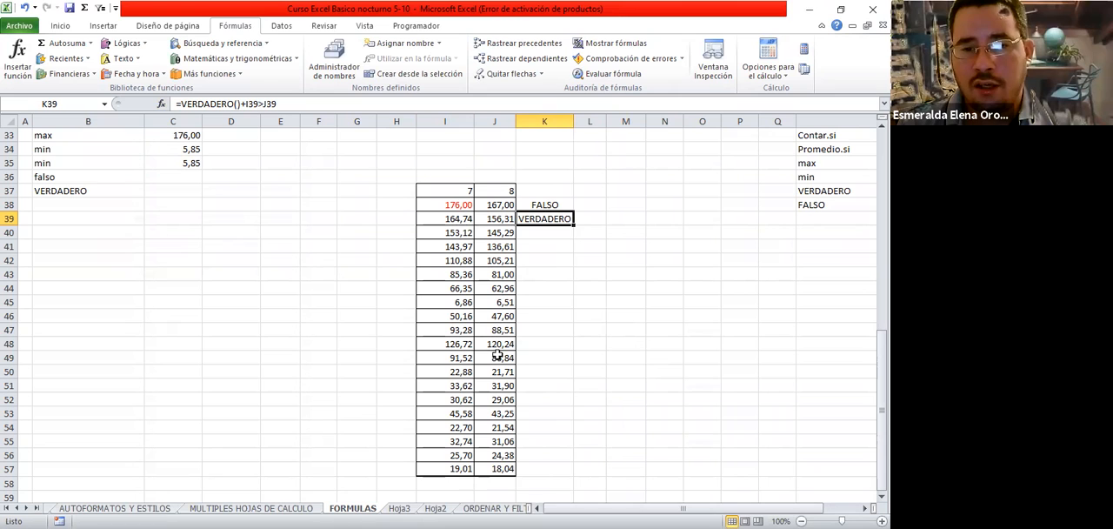
left_click_drag(573, 225, 564, 475)
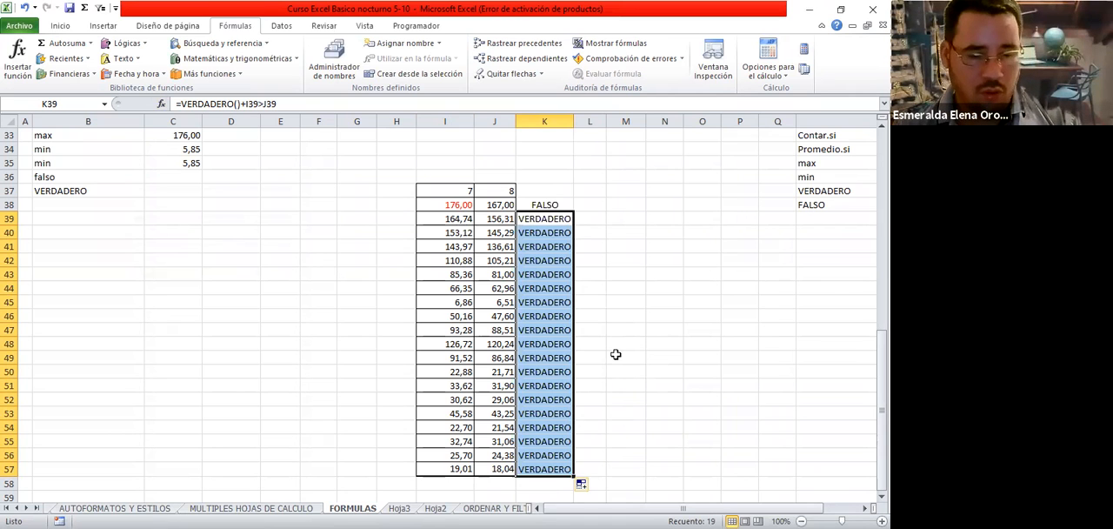
key("ctrl+z")
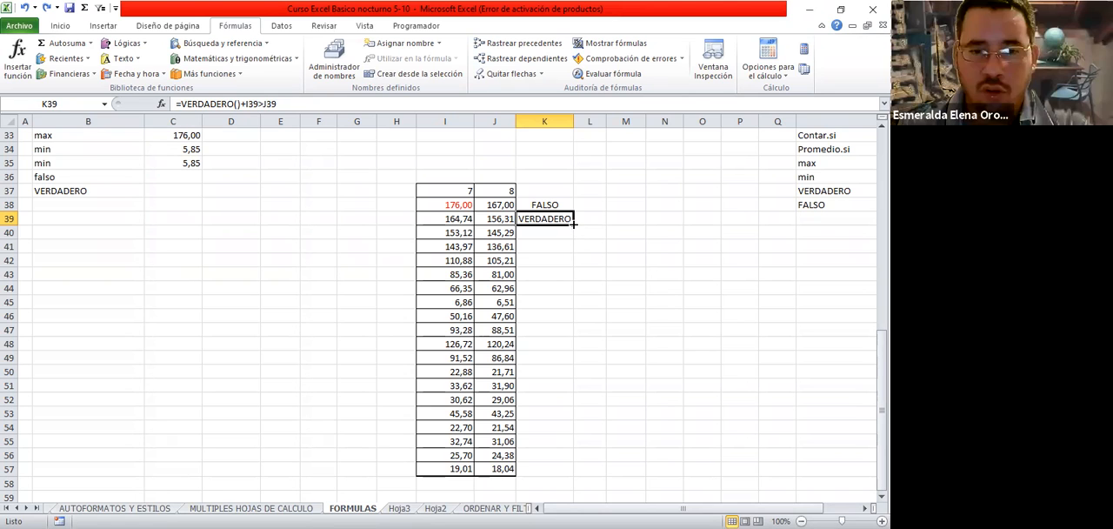
left_click_drag(573, 223, 554, 472)
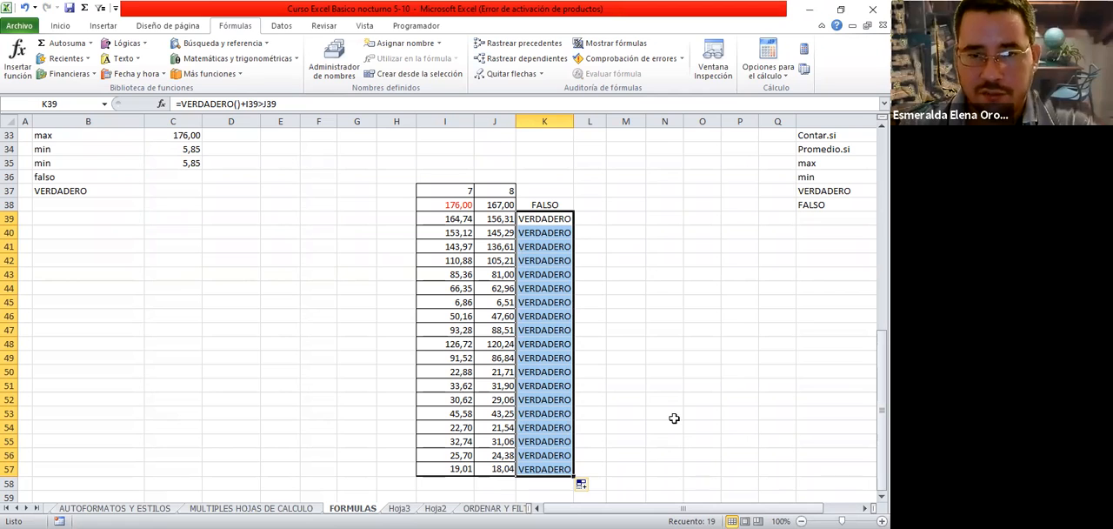
left_click(608, 343)
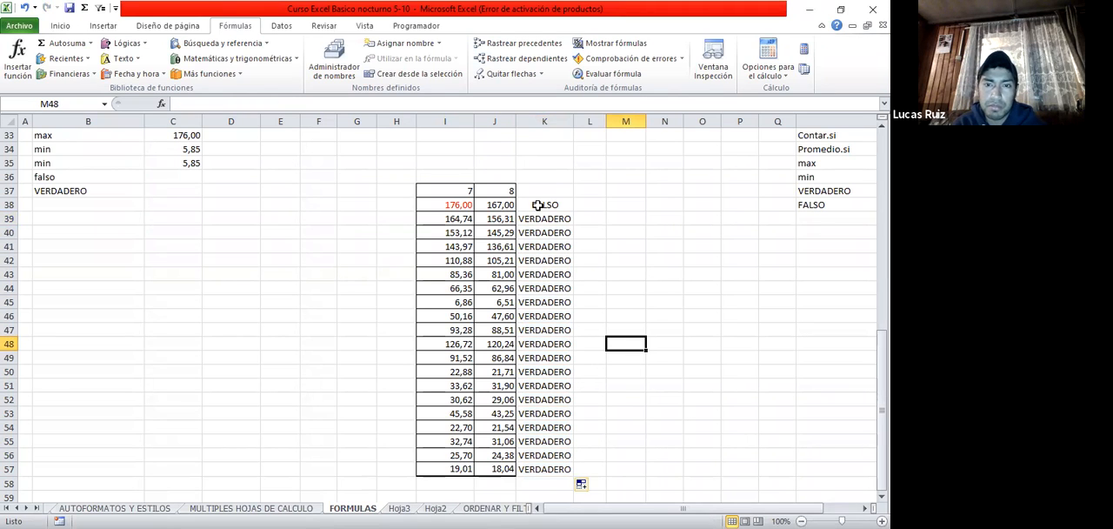
Search the function list for "falso" and insert the FALSO function in L38
left_click(590, 203)
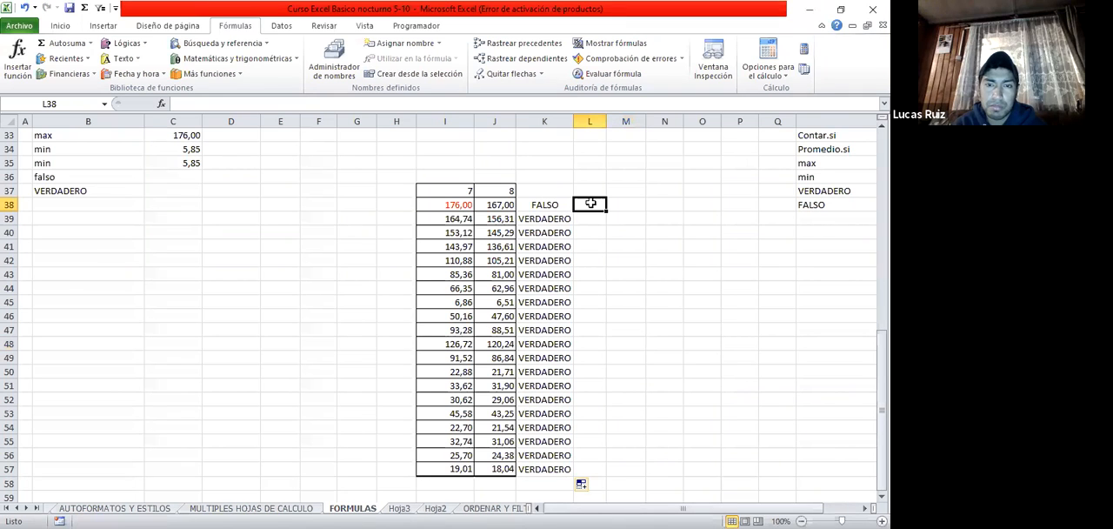
left_click(15, 56)
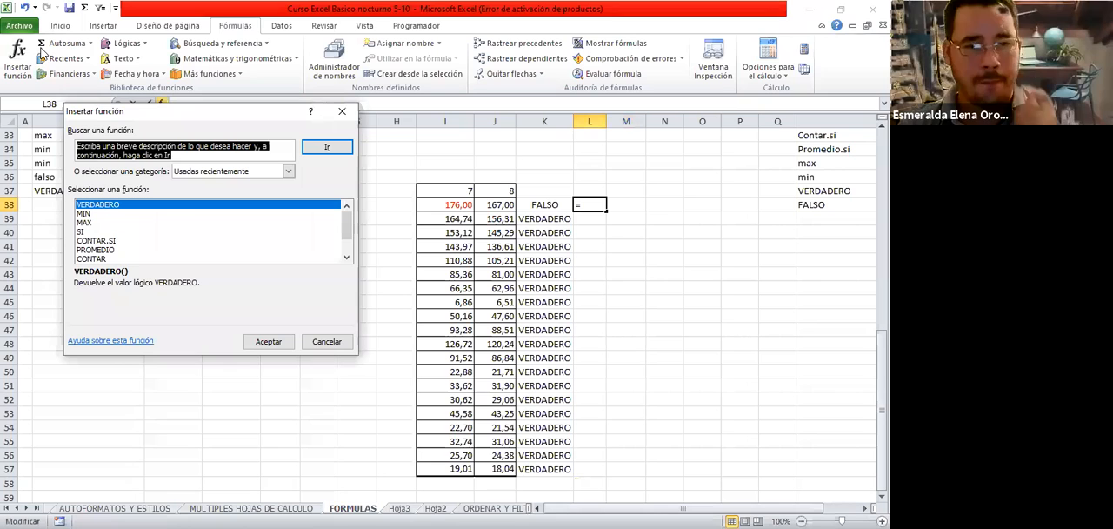
type("fals")
type("o")
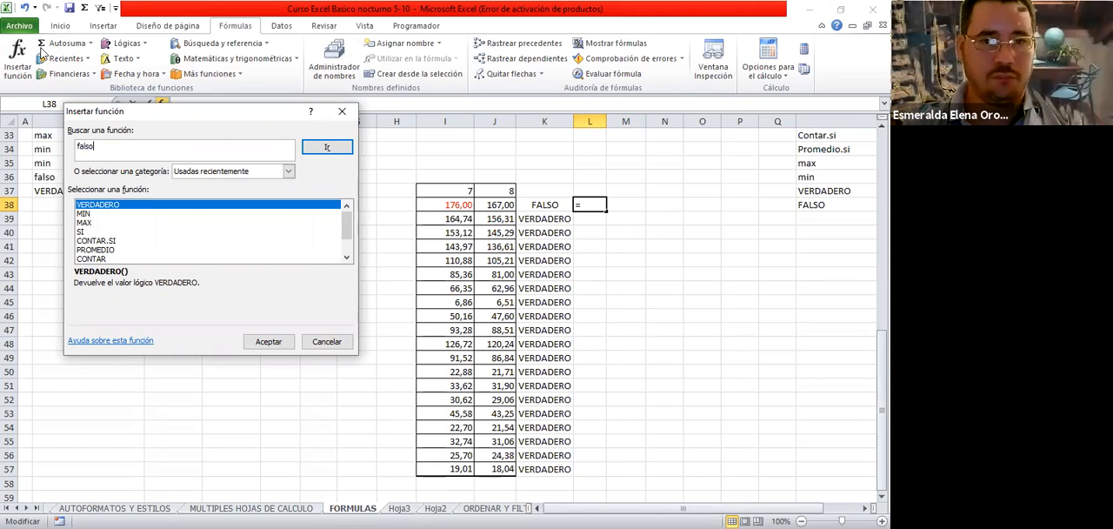
left_click(339, 147)
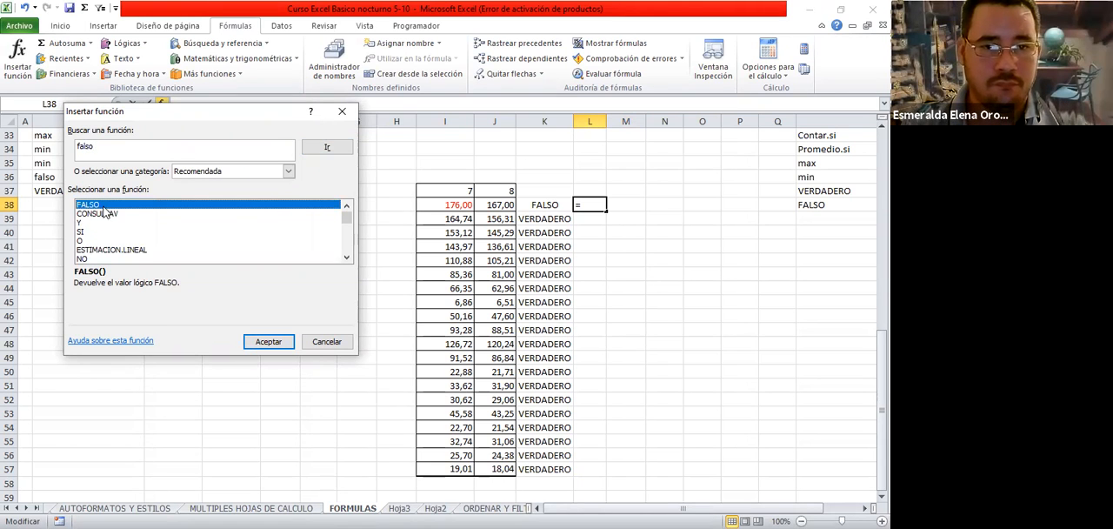
key("Return")
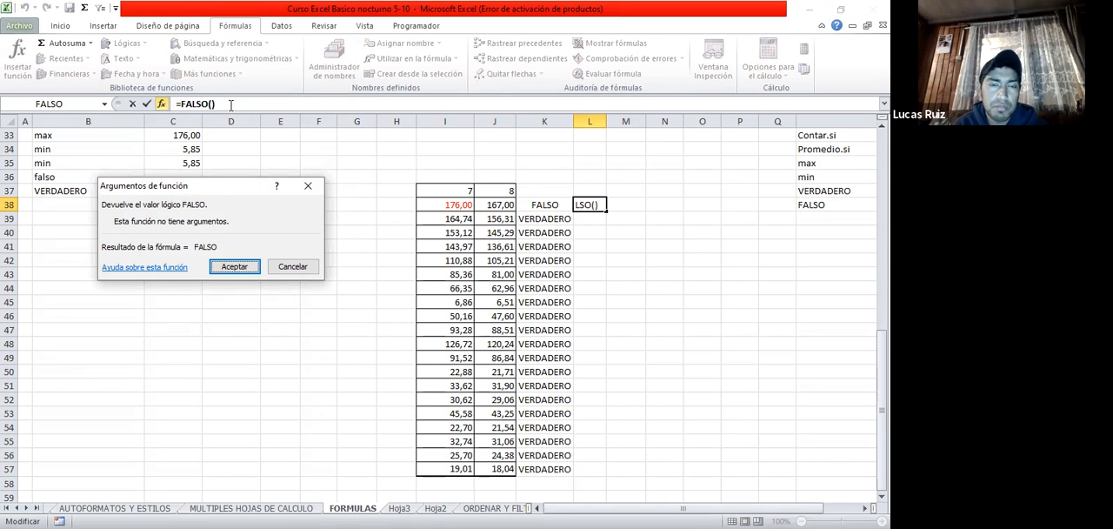
Complete the L38 formula as =FALSO()+I38<J38 and copy it down through L57
left_click(504, 247)
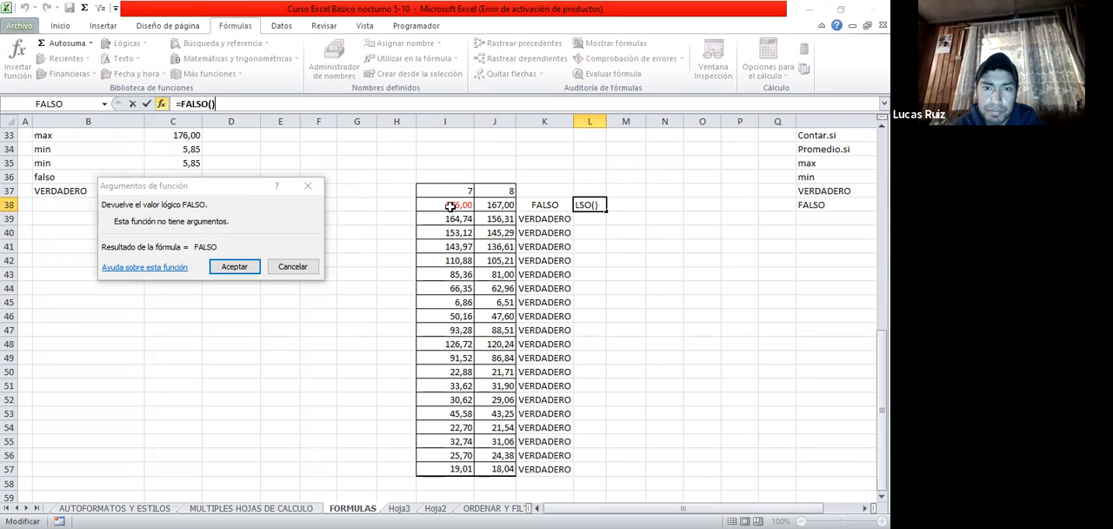
type("+")
left_click(450, 206)
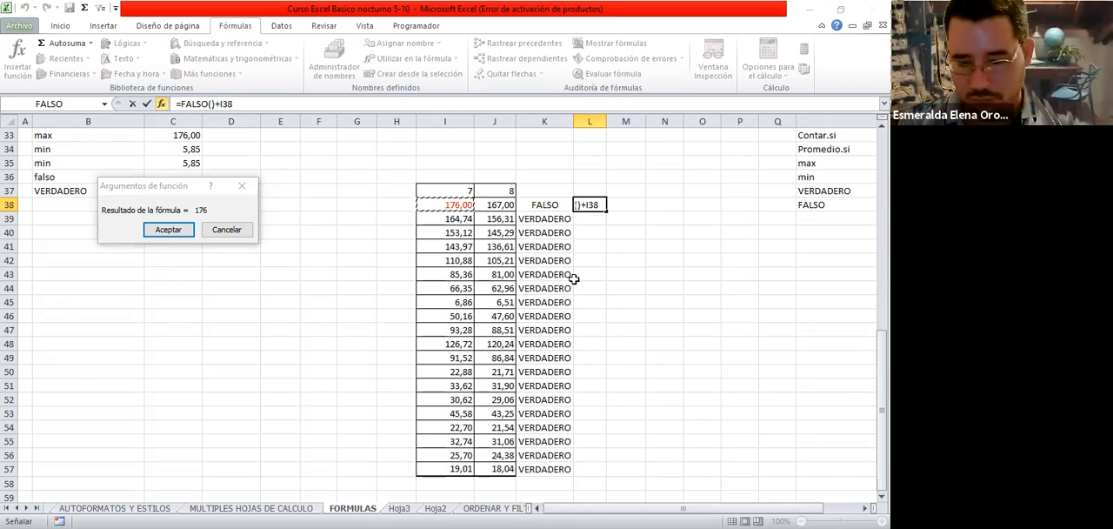
type("<")
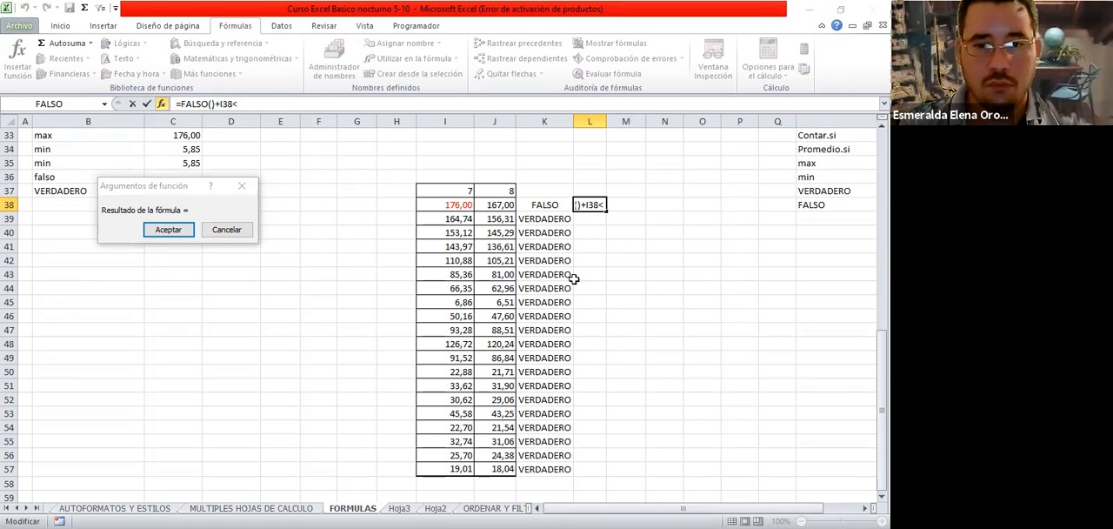
left_click(505, 204)
key("Return")
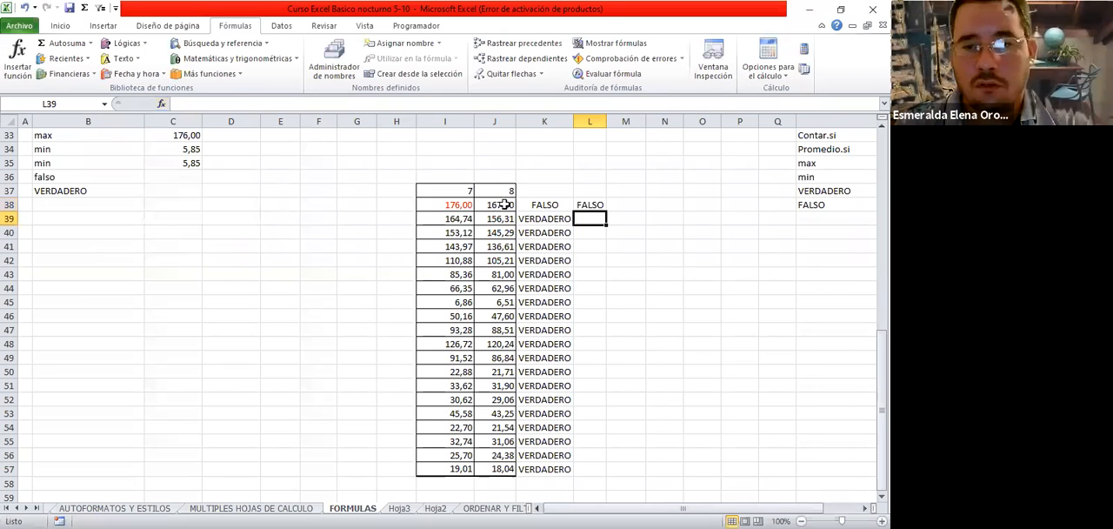
left_click(595, 206)
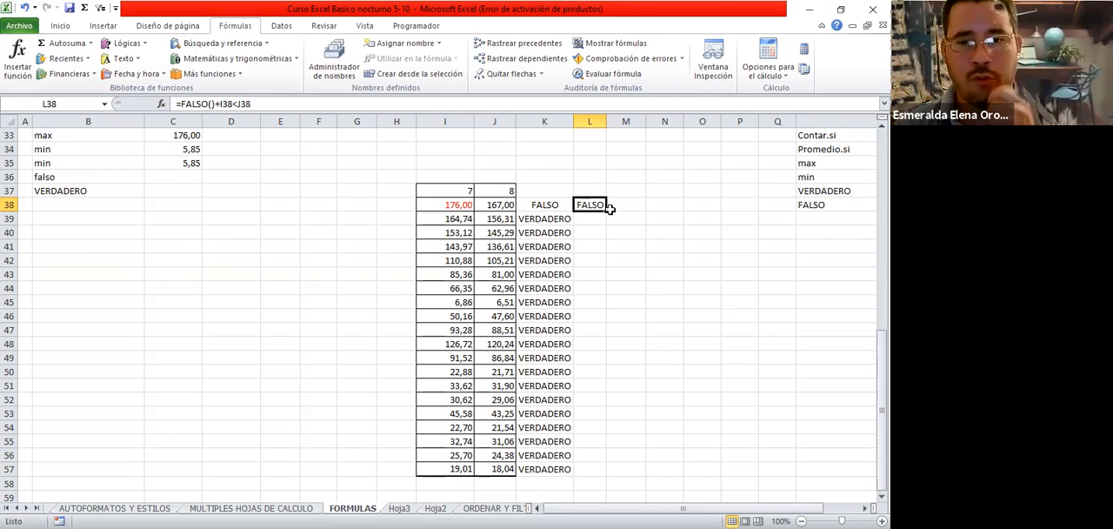
left_click_drag(606, 211, 606, 476)
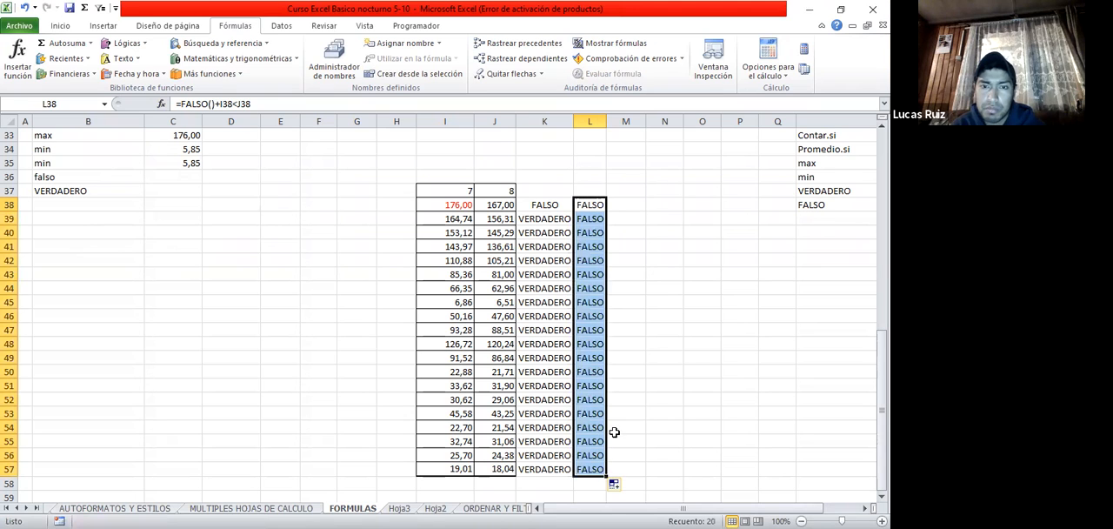
Change the L38 formula to =FALSO()+I38>J38 and fit column L to its contents
left_click(591, 204)
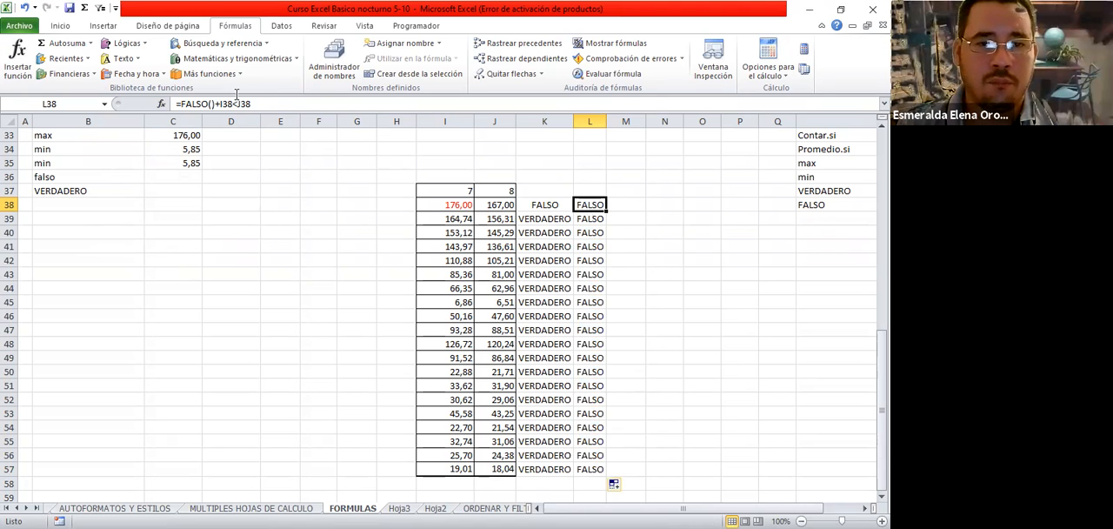
key("F2")
key("BackSpace")
type(">")
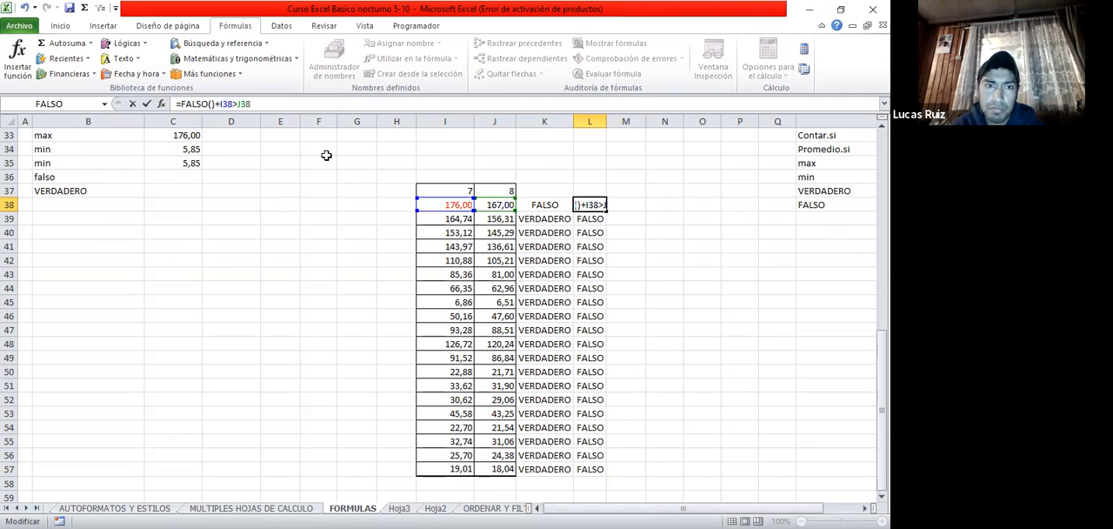
key("Return")
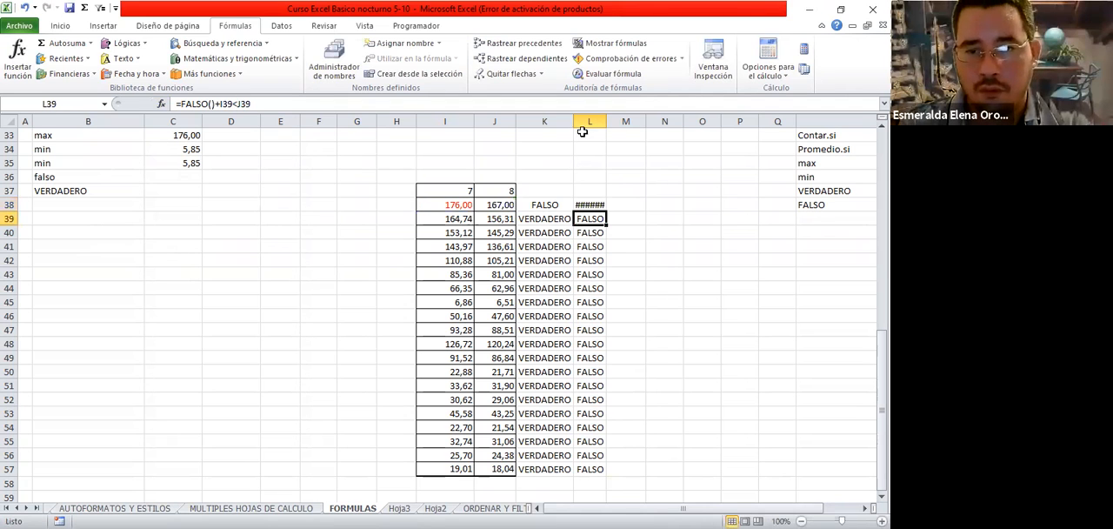
double_click(607, 121)
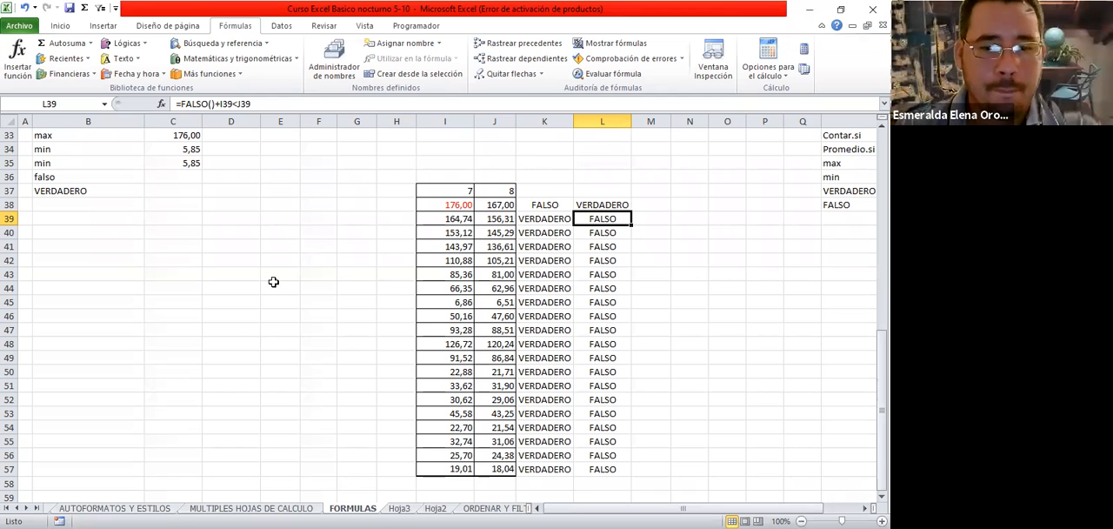
Fill the content list entries from Función PROMEDIO to FALSO (R31:R38) with yellow
scroll(390, 345, "up", 9)
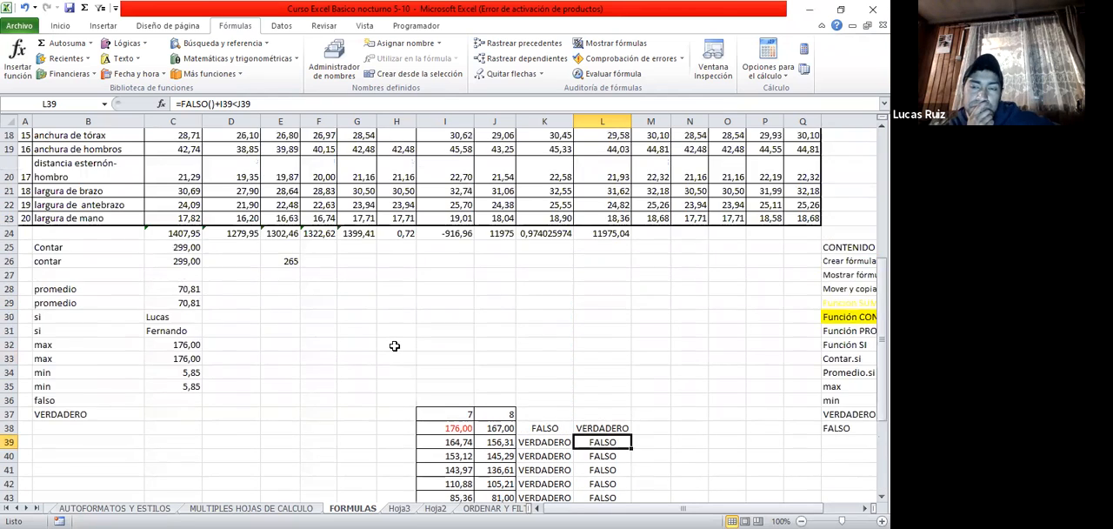
scroll(394, 345, "down", 3)
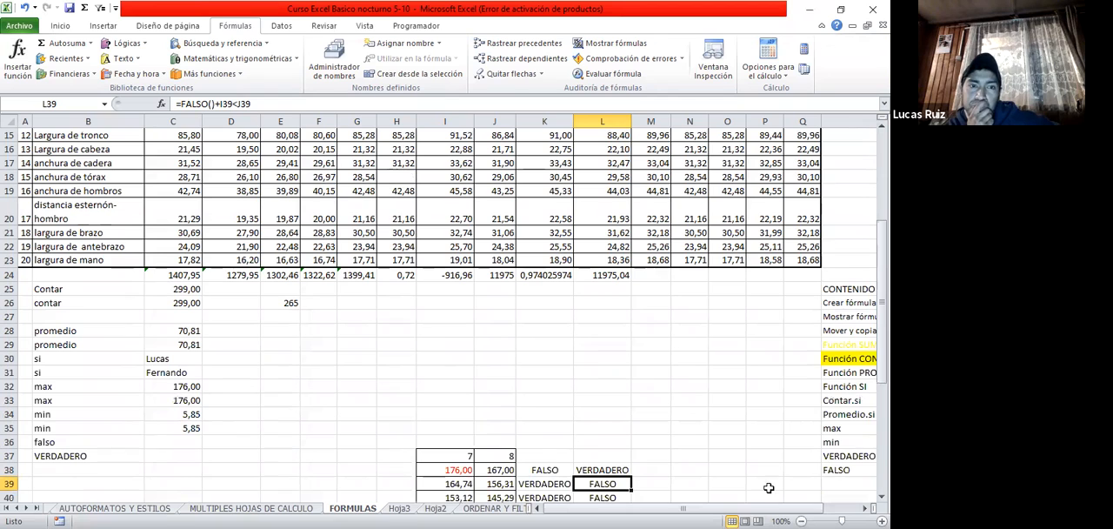
left_click_drag(861, 373, 860, 468)
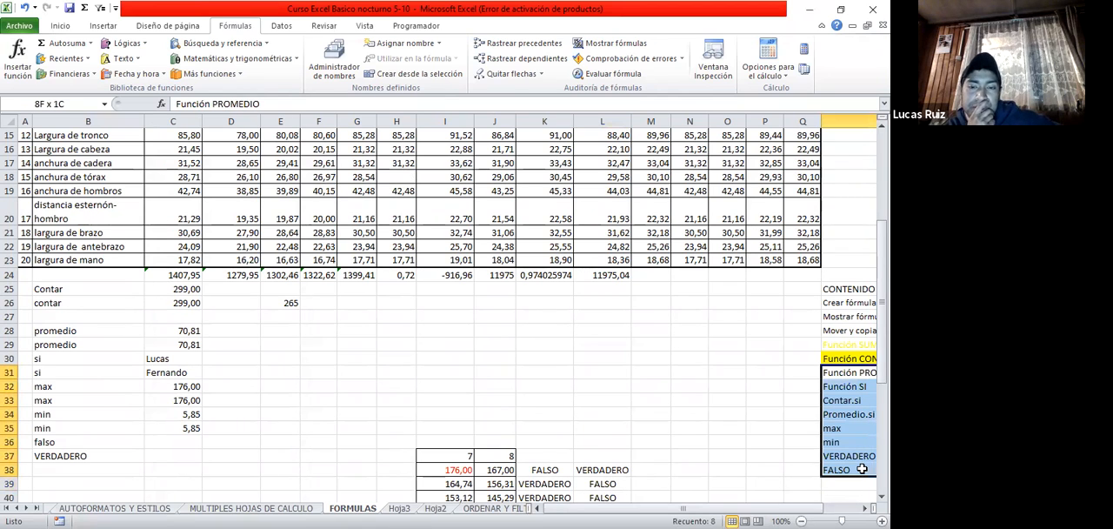
left_click(60, 25)
left_click(162, 70)
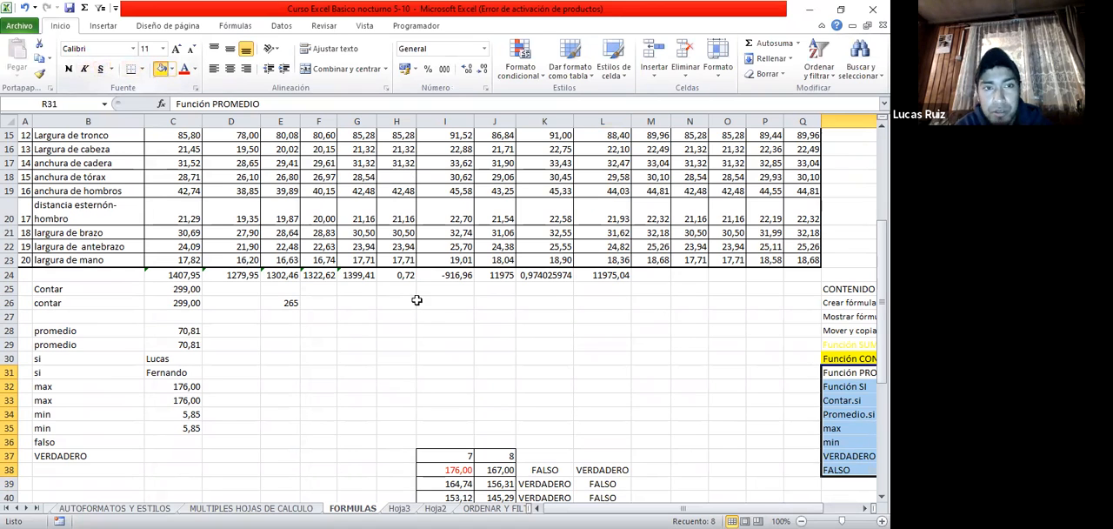
scroll(417, 300, "right", 3)
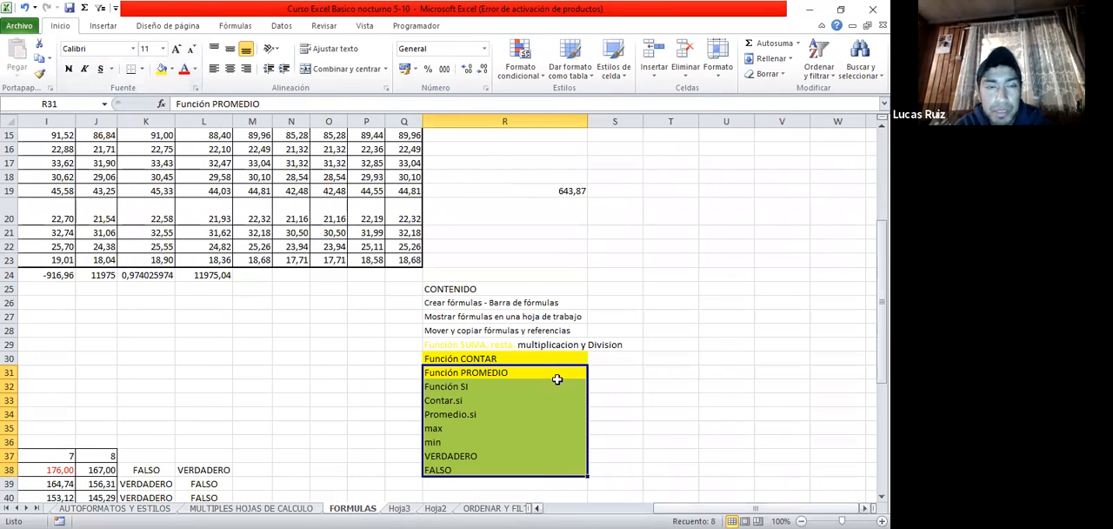
scroll(557, 380, "left", 3)
left_click(556, 386)
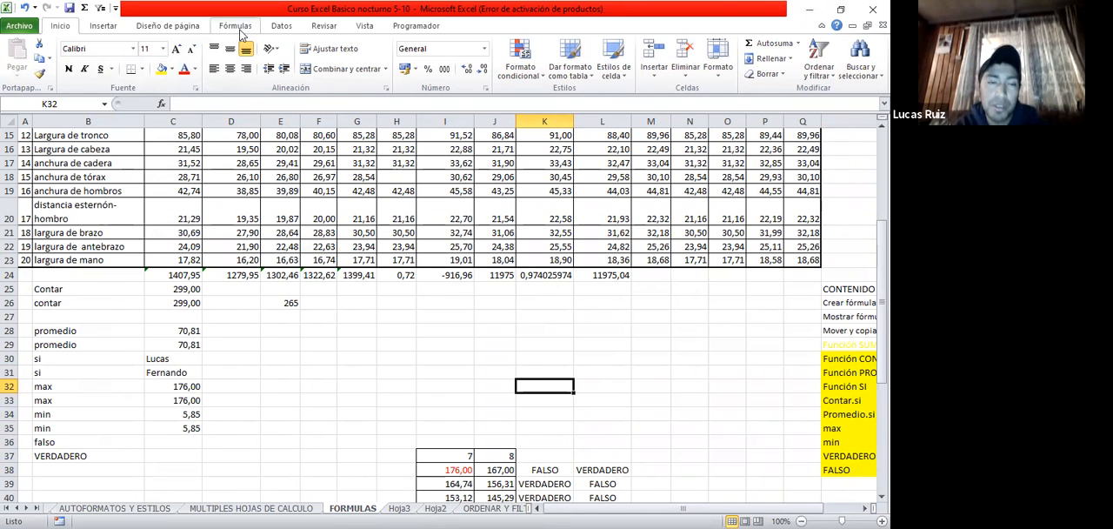
left_click(235, 26)
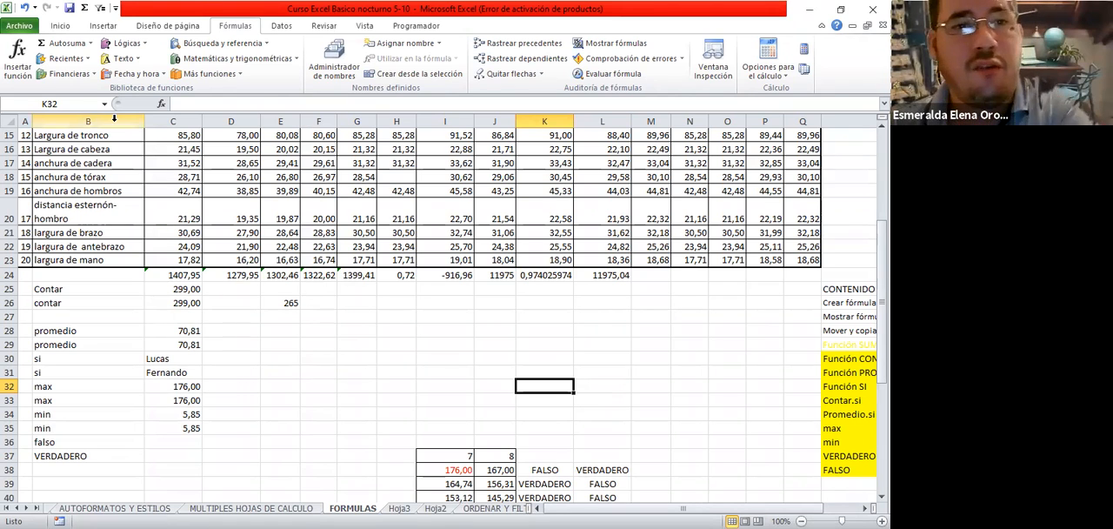
left_click(115, 231)
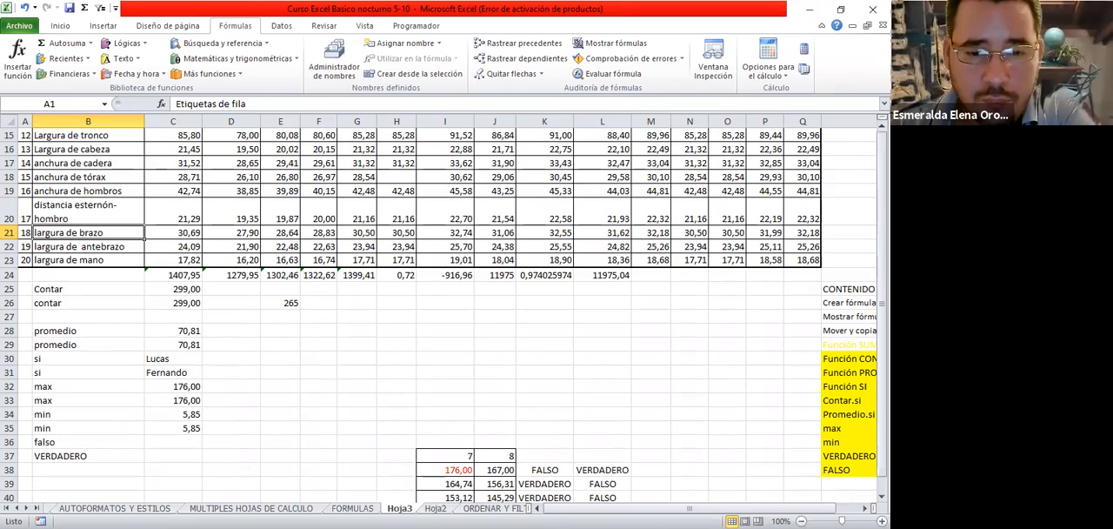
Look through the Hoja3, Hoja2, ORDENAR Y FILTRAR and GRAFICOS, IMAGENES Y UTILIDADES sheets to examine their contents
left_click(399, 508)
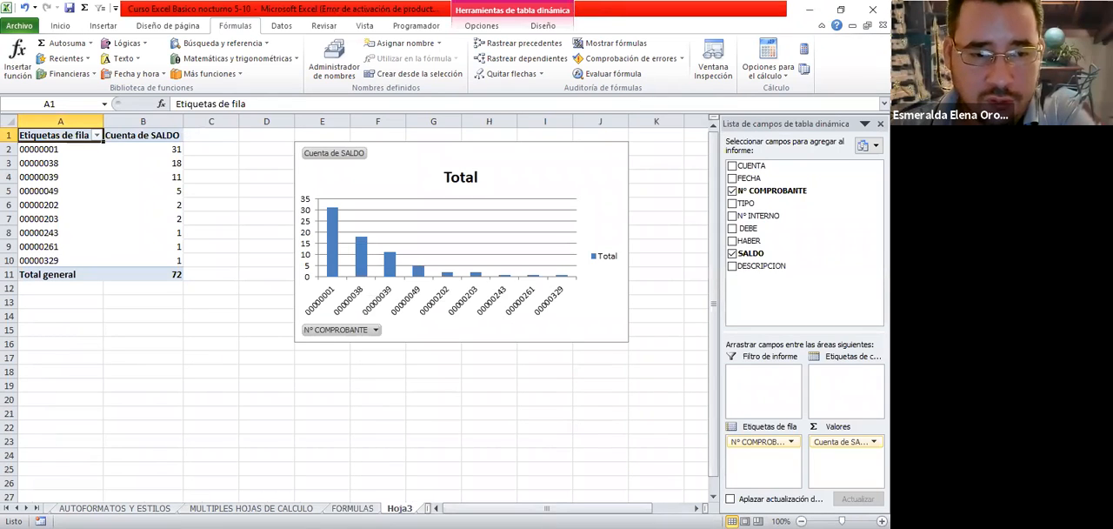
left_click(26, 508)
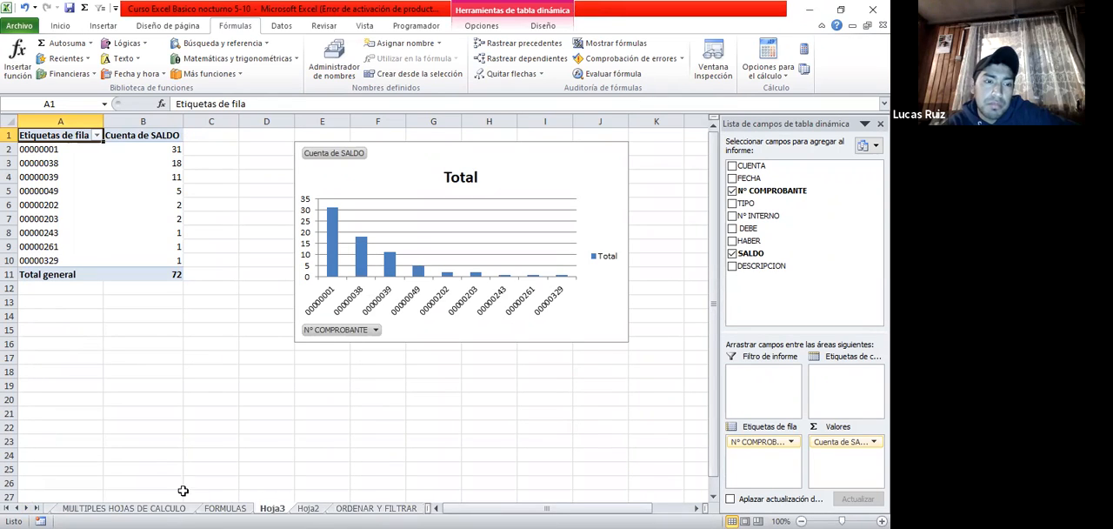
left_click(308, 508)
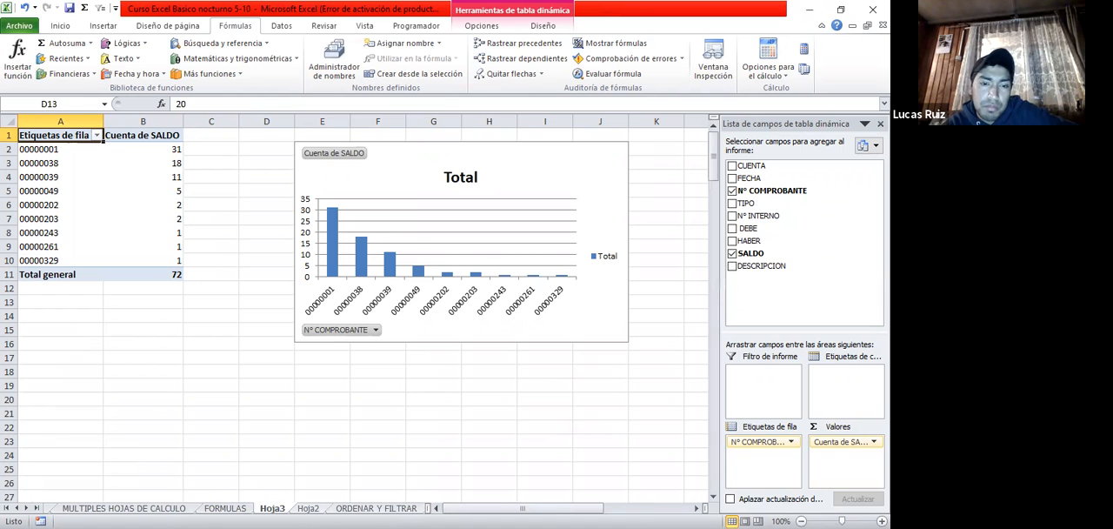
left_click(376, 507)
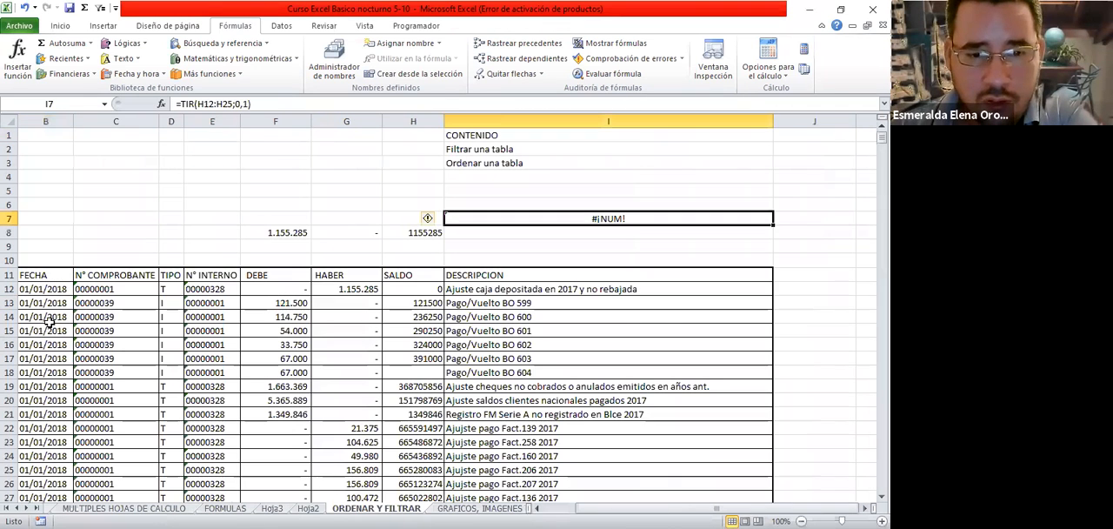
left_click(478, 507)
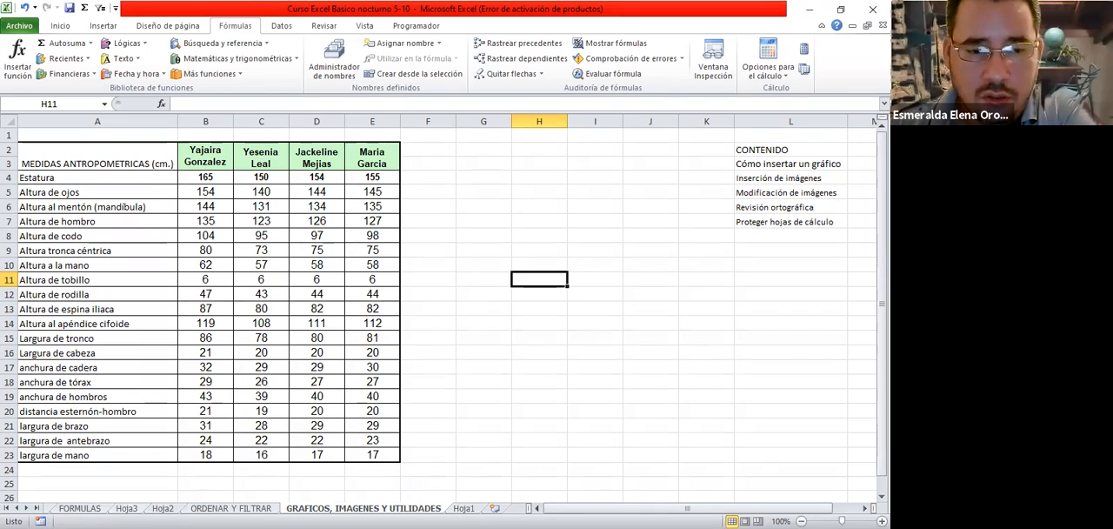
Recheck the Hoja2, Hoja3 and FORMULAS sheets and return to ORDENAR Y FILTRAR to view the ledger table from its CUENTA column
left_click(162, 507)
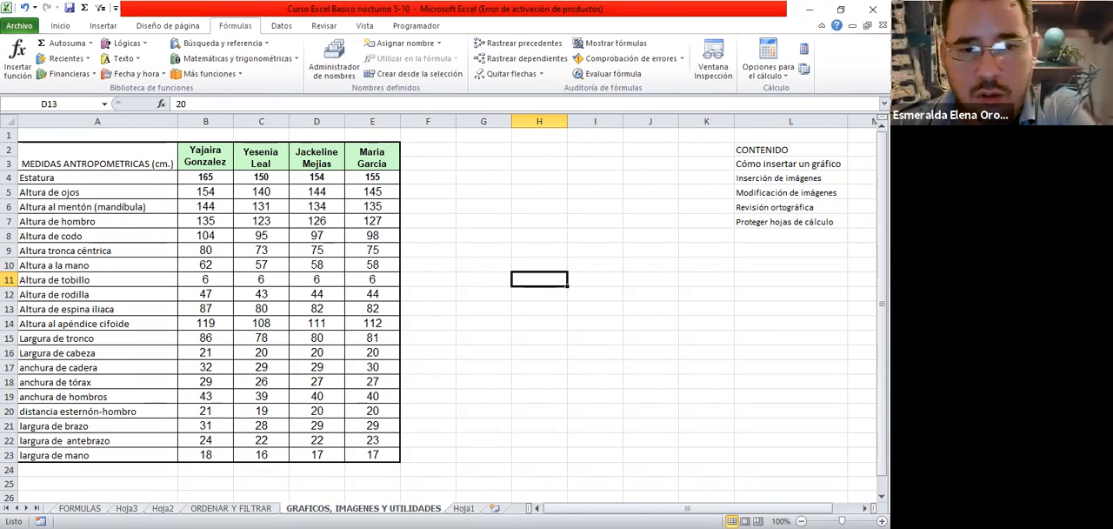
key("ctrl+Page_Up")
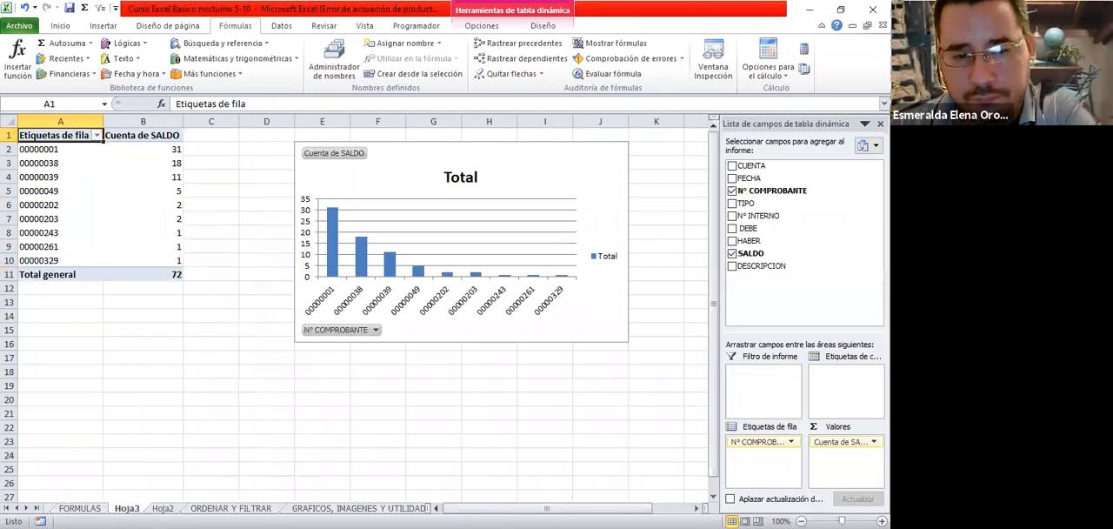
key("ctrl+Page_Up")
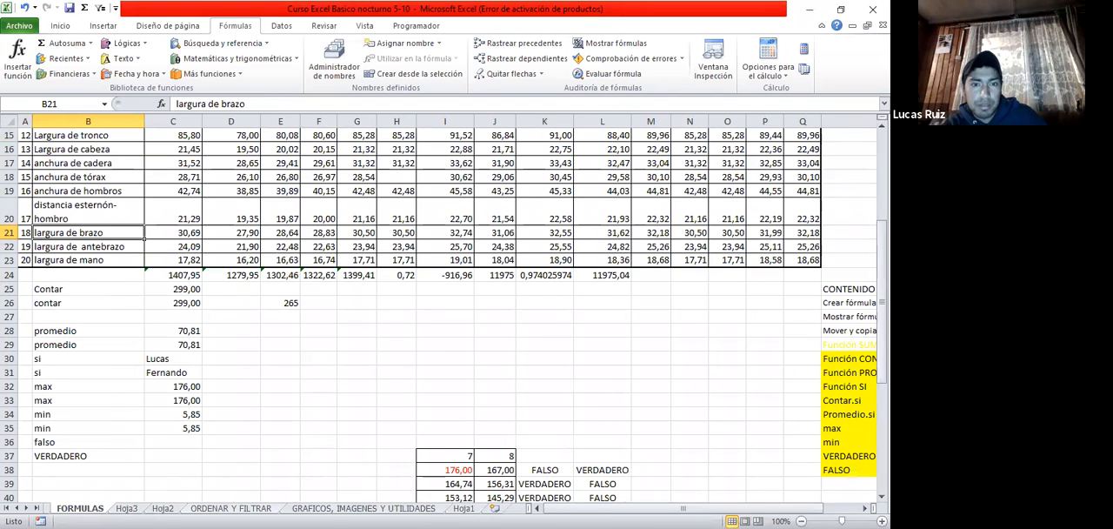
left_click(231, 508)
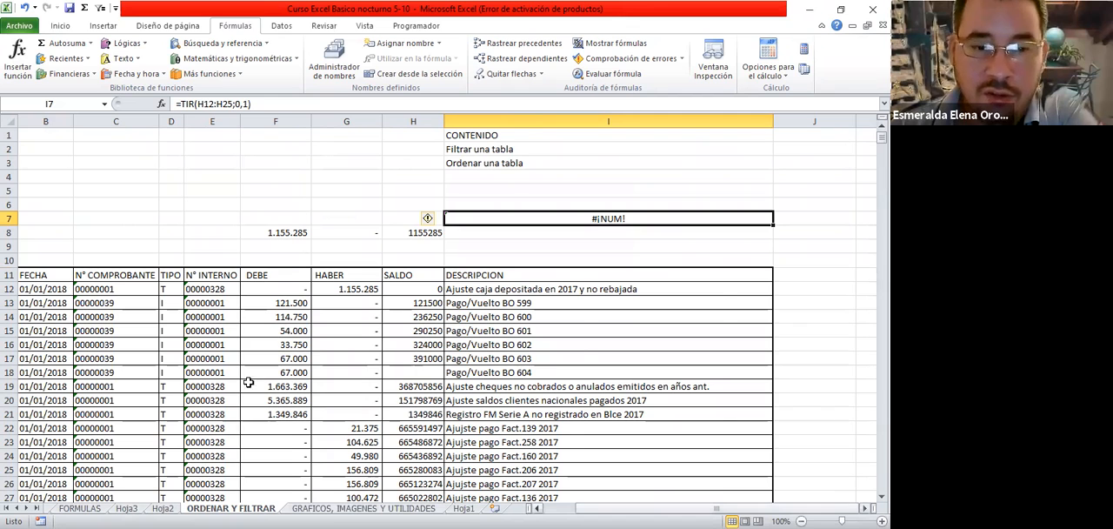
scroll(347, 428, "left", 1)
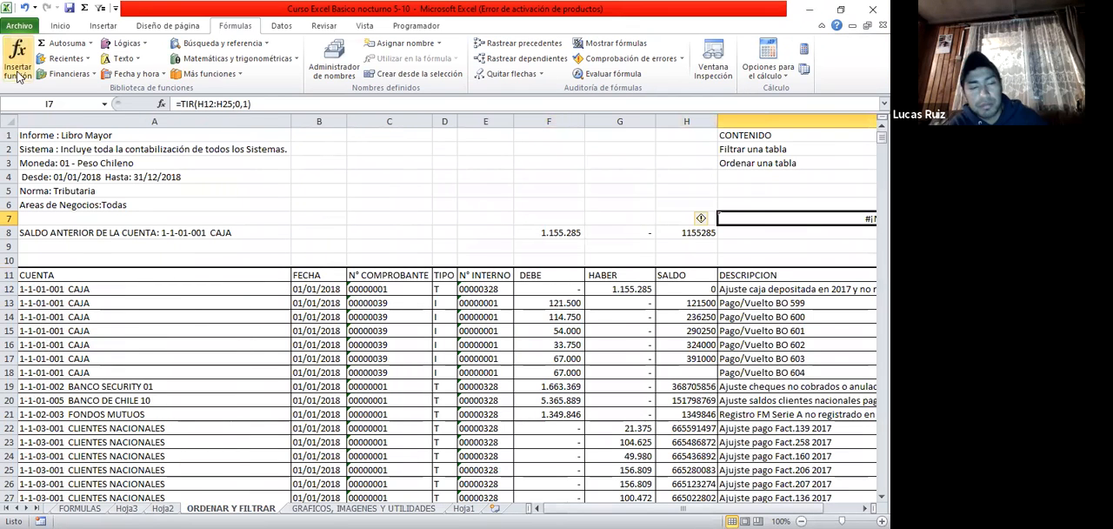